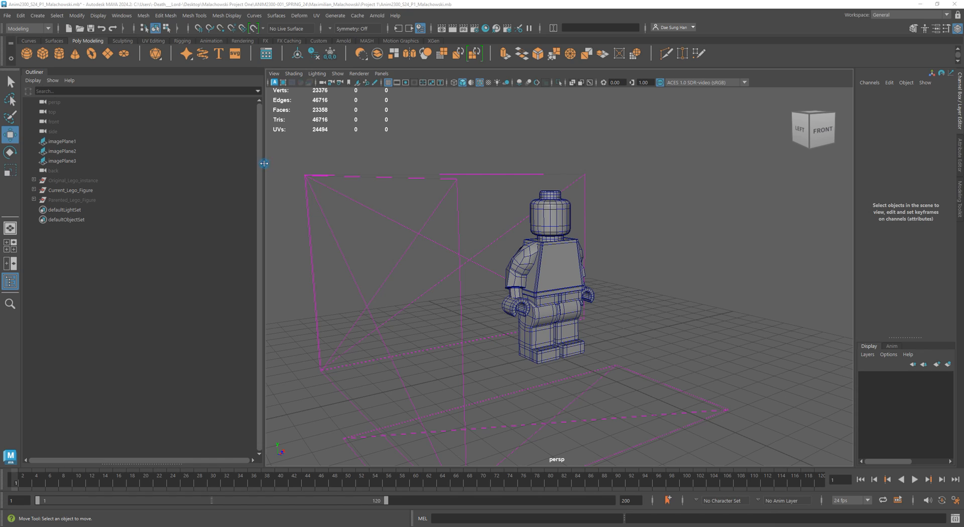
- Put the three image planes on a new display layer and turn that layer's visibility off
{"action": "left_click_drag", "start_coordinate": [521, 273], "coordinate": [329, 266], "text": "alt"}
{"action": "left_click_drag", "start_coordinate": [325, 170], "coordinate": [347, 211]}
{"action": "left_click_drag", "start_coordinate": [601, 161], "coordinate": [625, 211], "text": "shift"}
{"action": "left_click_drag", "start_coordinate": [595, 379], "coordinate": [661, 432], "text": "shift"}
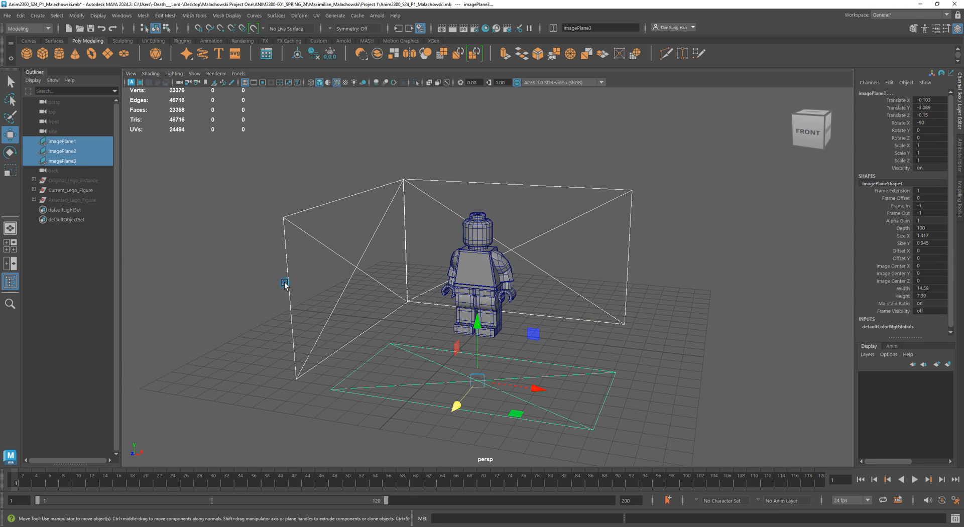
{"action": "left_click_drag", "start_coordinate": [328, 302], "coordinate": [405, 304], "text": "alt"}
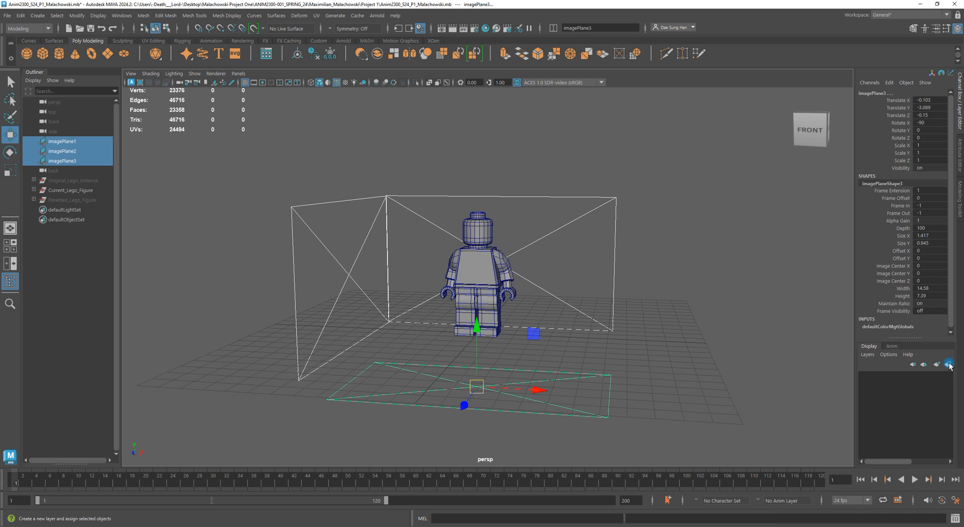
{"action": "left_click", "coordinate": [950, 365]}
{"action": "left_click", "coordinate": [868, 378]}
{"action": "left_click", "coordinate": [868, 377]}
{"action": "left_click", "coordinate": [868, 377]}
{"action": "left_click", "coordinate": [867, 377]}
{"action": "left_click", "coordinate": [867, 378]}
{"action": "double_click", "coordinate": [906, 377]}
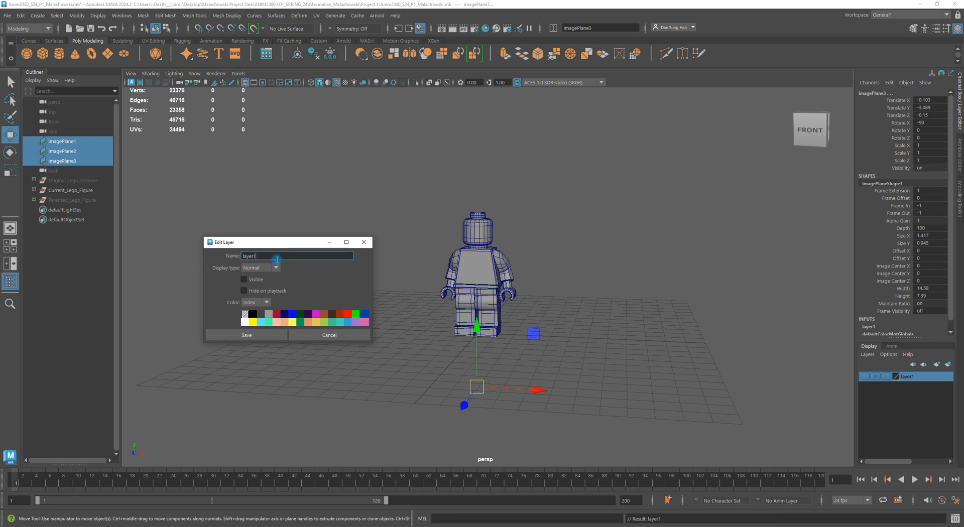
{"action": "left_click", "coordinate": [266, 336]}
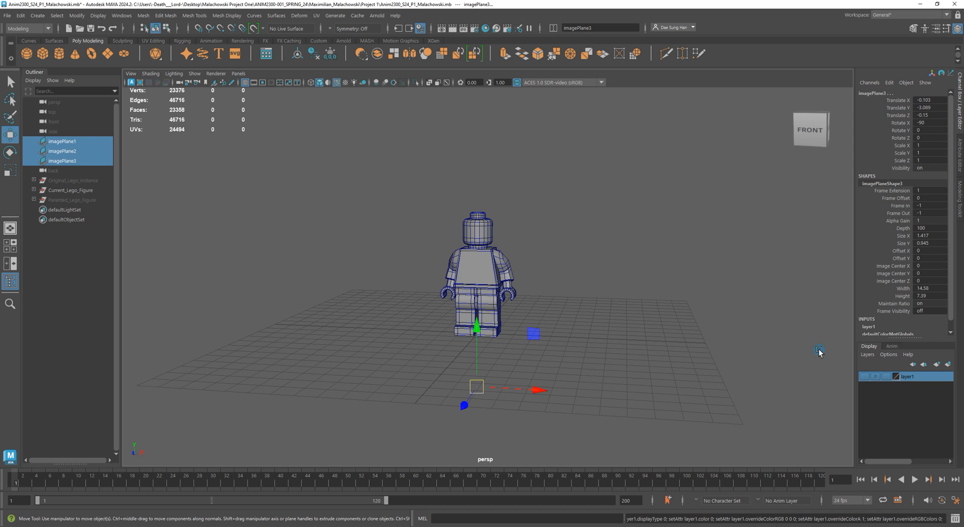
{"action": "left_click", "coordinate": [662, 372]}
{"action": "left_click_drag", "start_coordinate": [354, 184], "coordinate": [533, 356]}
{"action": "left_click", "coordinate": [837, 422]}
{"action": "left_click", "coordinate": [863, 376]}
{"action": "left_click", "coordinate": [863, 376]}
{"action": "left_click", "coordinate": [863, 376]}
{"action": "left_click", "coordinate": [863, 376]}
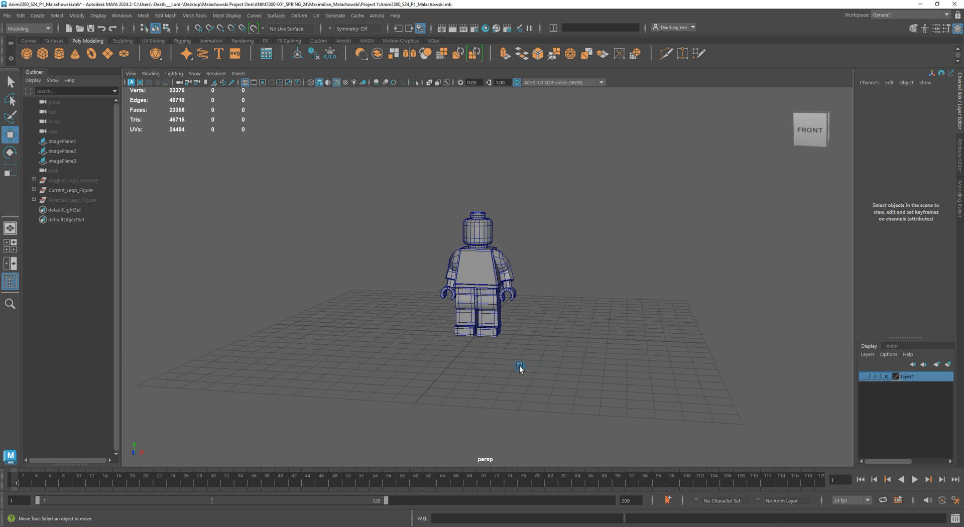
- Select the left arm inside the figure's group and rotate it forward at the shoulder
{"action": "left_click_drag", "start_coordinate": [519, 366], "coordinate": [613, 386], "text": "alt"}
{"action": "left_click_drag", "start_coordinate": [566, 408], "coordinate": [340, 301], "text": "alt"}
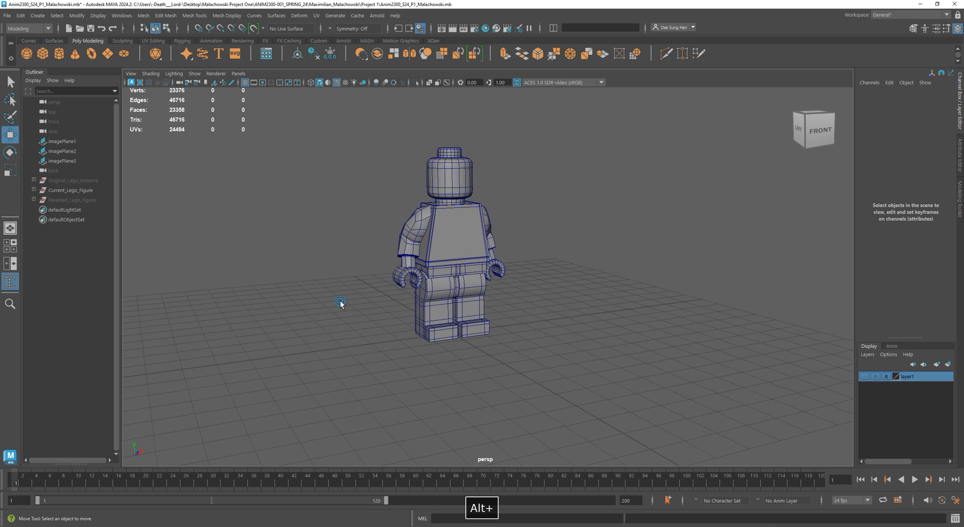
{"action": "left_click", "coordinate": [90, 191]}
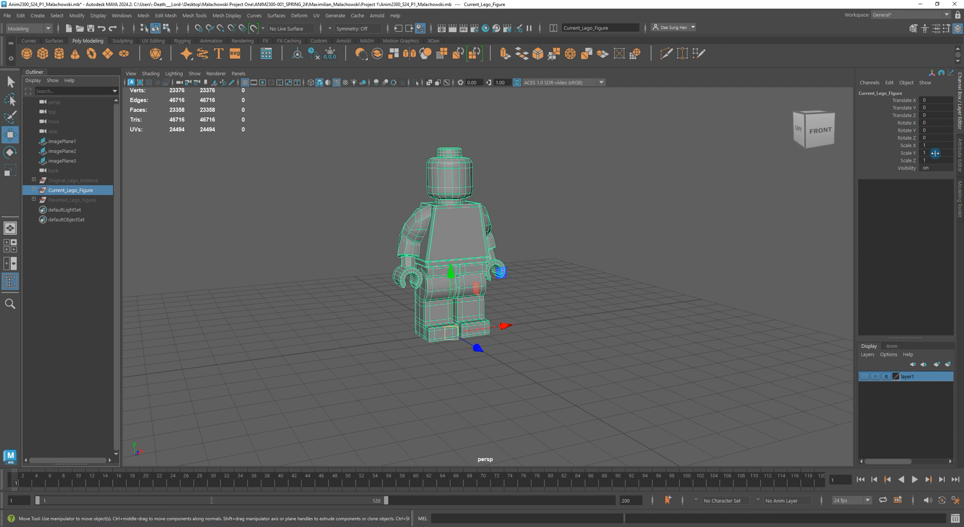
{"action": "left_click_drag", "start_coordinate": [378, 242], "coordinate": [427, 279], "text": "alt"}
{"action": "left_click", "coordinate": [34, 190], "text": "shift"}
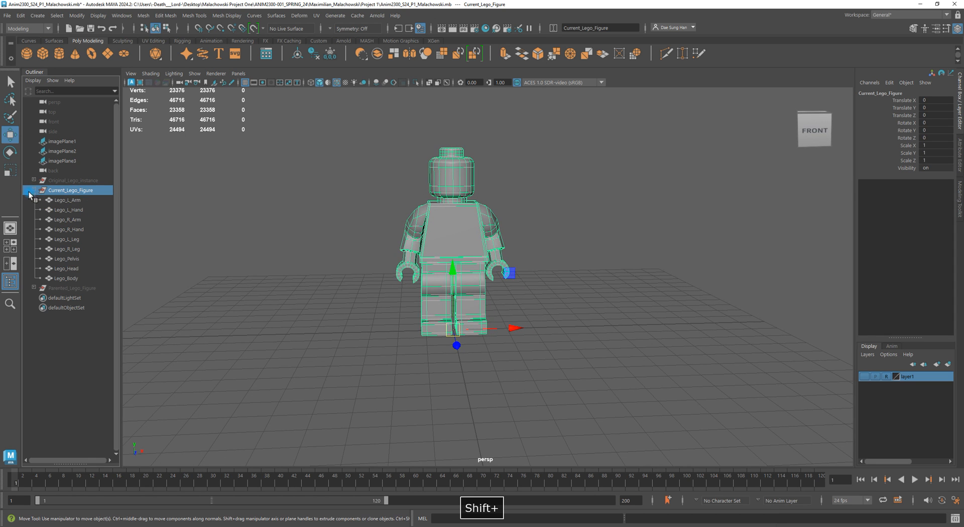
{"action": "left_click", "coordinate": [67, 200]}
{"action": "left_click_drag", "start_coordinate": [306, 207], "coordinate": [401, 218], "text": "alt"}
{"action": "key", "text": "e"}
{"action": "left_click_drag", "start_coordinate": [378, 178], "coordinate": [358, 212]}
{"action": "key", "text": "z"}
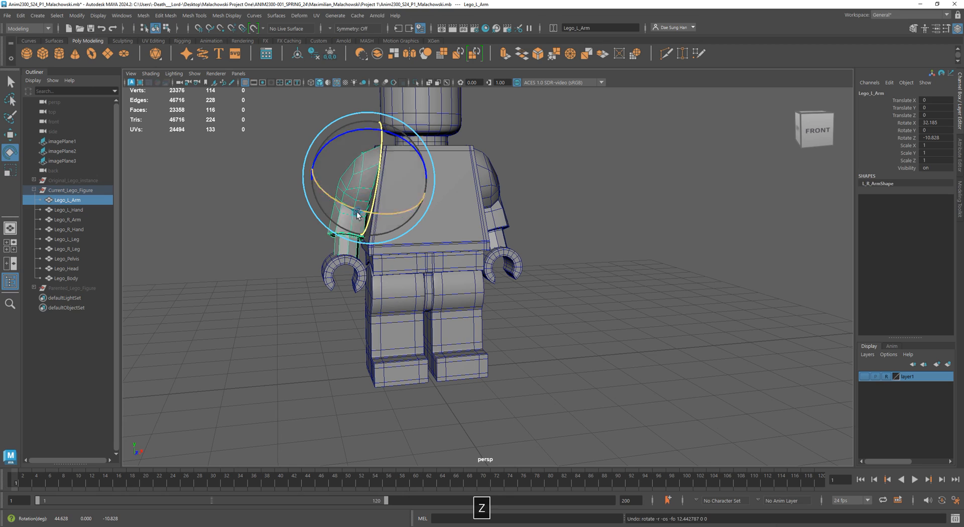
- Try rotating the left hand at the wrist
{"action": "left_click", "coordinate": [594, 247]}
{"action": "left_click_drag", "start_coordinate": [332, 242], "coordinate": [386, 244], "text": "alt"}
{"action": "right_click_drag", "start_coordinate": [386, 243], "coordinate": [398, 252], "text": "alt"}
{"action": "middle_click_drag", "start_coordinate": [321, 248], "coordinate": [405, 244], "text": "alt"}
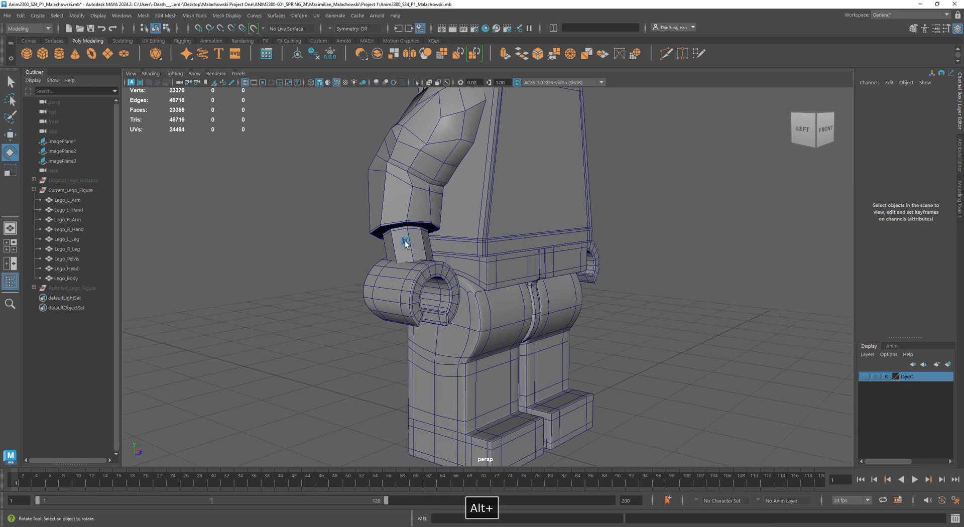
{"action": "left_click_drag", "start_coordinate": [405, 244], "coordinate": [408, 232], "text": "alt"}
{"action": "right_click_drag", "start_coordinate": [407, 237], "coordinate": [436, 250], "text": "alt"}
{"action": "left_click", "coordinate": [354, 186]}
{"action": "left_click_drag", "start_coordinate": [409, 194], "coordinate": [385, 216], "text": "alt"}
{"action": "left_click", "coordinate": [302, 299]}
{"action": "mouse_move", "coordinate": [303, 300]}
{"action": "left_mouse_down", "text": "alt"}
{"action": "mouse_move", "coordinate": [280, 287]}
{"action": "mouse_move", "coordinate": [288, 296]}
{"action": "left_mouse_up", "text": "alt"}
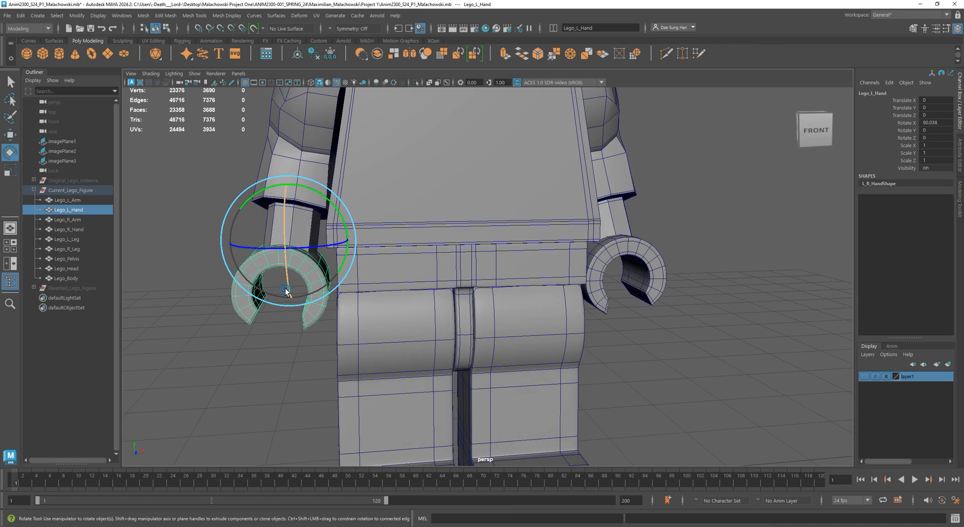
{"action": "left_click_drag", "start_coordinate": [365, 253], "coordinate": [532, 244], "text": "alt"}
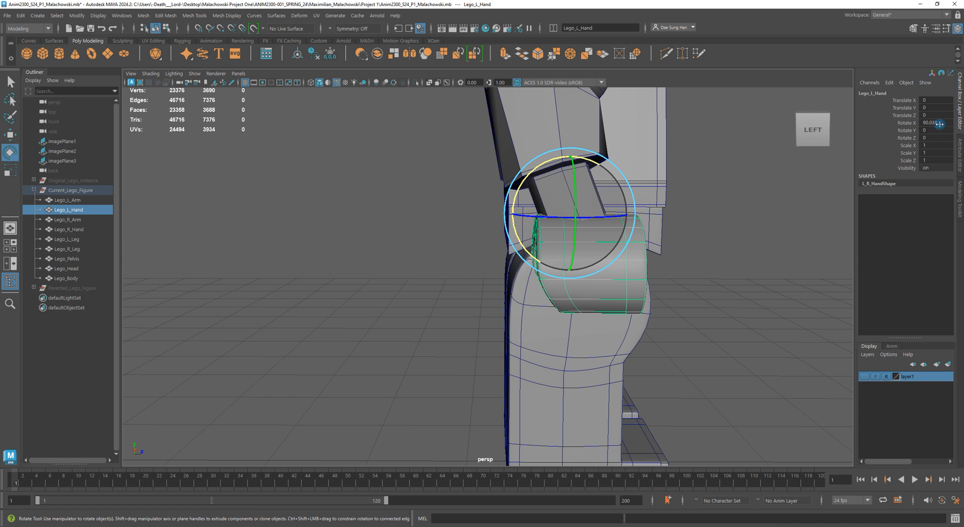
{"action": "left_click_drag", "start_coordinate": [642, 183], "coordinate": [494, 187], "text": "alt"}
{"action": "left_click_drag", "start_coordinate": [706, 163], "coordinate": [501, 182], "text": "alt"}
- Try again to rotate the left hand with a different rotation axis mode, undoing each attempt
{"action": "right_click", "coordinate": [481, 145], "text": "ctrl+shift"}
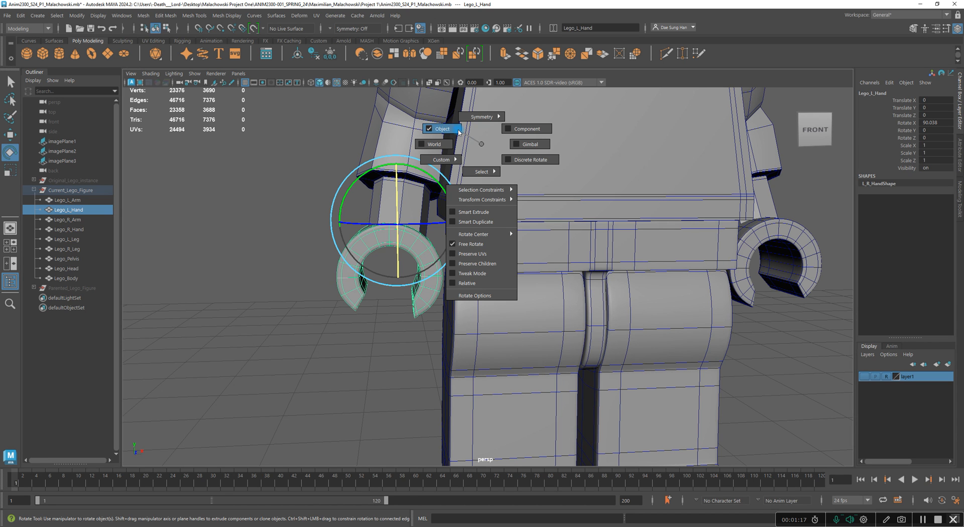
{"action": "left_click_drag", "start_coordinate": [480, 162], "coordinate": [444, 213], "text": "alt"}
{"action": "key", "text": "z"}
{"action": "left_click_drag", "start_coordinate": [523, 226], "coordinate": [431, 171], "text": "alt"}
{"action": "mouse_move", "coordinate": [436, 272]}
{"action": "left_mouse_down"}
{"action": "mouse_move", "coordinate": [399, 266]}
{"action": "mouse_move", "coordinate": [416, 286]}
{"action": "mouse_move", "coordinate": [427, 279]}
{"action": "left_mouse_up"}
{"action": "key", "text": "z"}
{"action": "left_click_drag", "start_coordinate": [443, 197], "coordinate": [486, 241]}
{"action": "key", "text": "z"}
{"action": "left_click_drag", "start_coordinate": [398, 311], "coordinate": [400, 347], "text": "alt"}
{"action": "left_click", "coordinate": [401, 347]}
{"action": "left_click_drag", "start_coordinate": [443, 301], "coordinate": [502, 290], "text": "alt"}
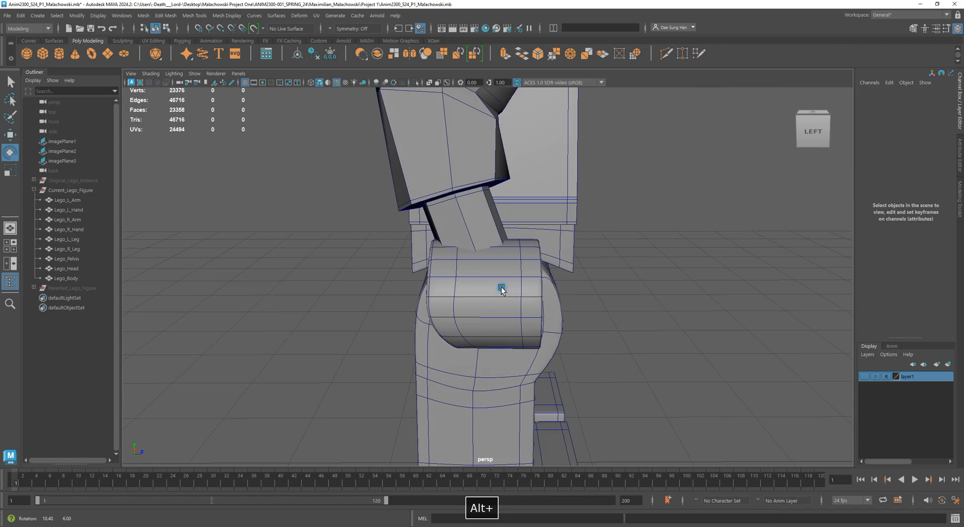
{"action": "left_click_drag", "start_coordinate": [585, 275], "coordinate": [399, 278], "text": "alt"}
{"action": "left_click", "coordinate": [377, 270]}
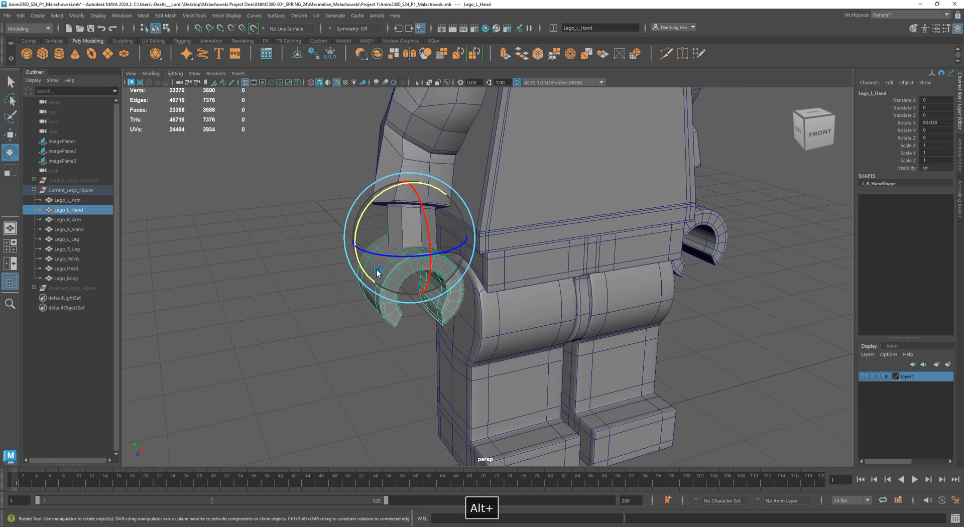
- Examine the torso in wireframe vertex mode to locate its stray edge vertices
{"action": "key", "text": "w"}
{"action": "left_click", "coordinate": [808, 126]}
{"action": "middle_click_drag", "start_coordinate": [425, 265], "coordinate": [283, 270], "text": "alt"}
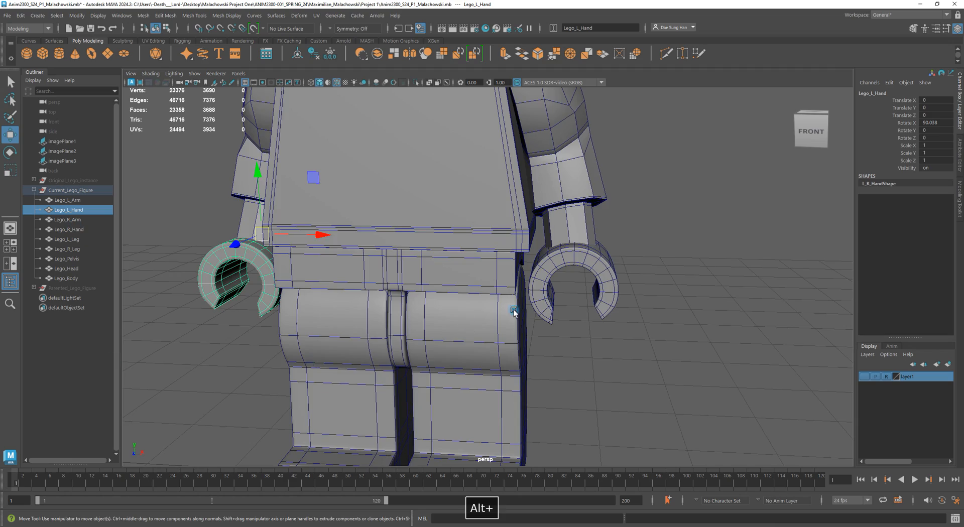
{"action": "left_click_drag", "start_coordinate": [514, 313], "coordinate": [526, 311], "text": "alt"}
{"action": "right_click_drag", "start_coordinate": [526, 311], "coordinate": [392, 321], "text": "alt"}
{"action": "left_click_drag", "start_coordinate": [392, 321], "coordinate": [406, 307], "text": "alt"}
{"action": "middle_click_drag", "start_coordinate": [495, 180], "coordinate": [525, 267], "text": "alt"}
{"action": "left_click", "coordinate": [524, 269]}
{"action": "mouse_move", "coordinate": [524, 269]}
{"action": "left_mouse_down", "text": "alt"}
{"action": "mouse_move", "coordinate": [582, 280]}
{"action": "mouse_move", "coordinate": [688, 256]}
{"action": "mouse_move", "coordinate": [597, 288]}
{"action": "mouse_move", "coordinate": [525, 278]}
{"action": "left_mouse_up", "text": "alt"}
{"action": "key", "text": "1"}
{"action": "right_click_drag", "start_coordinate": [553, 251], "coordinate": [510, 246]}
{"action": "right_click_drag", "start_coordinate": [522, 247], "coordinate": [452, 226], "text": "alt"}
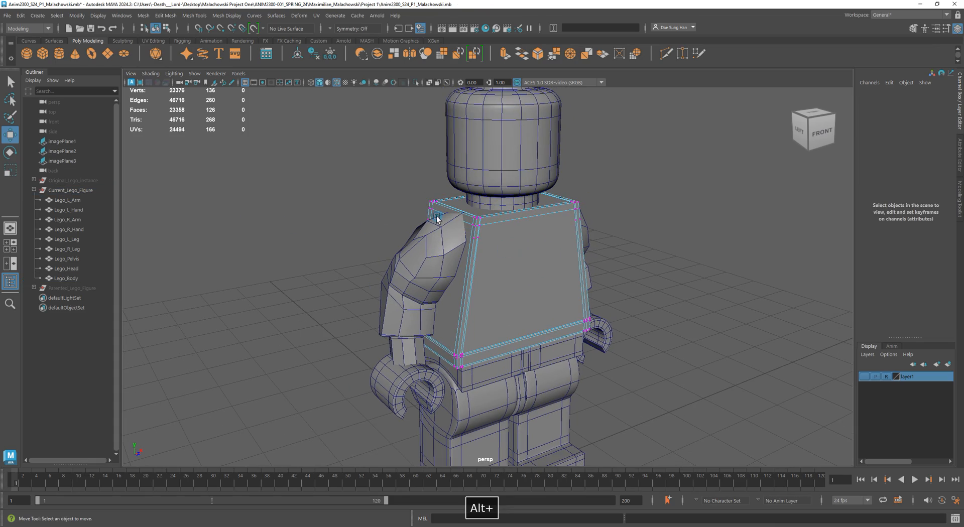
{"action": "middle_click_drag", "start_coordinate": [395, 191], "coordinate": [402, 269], "text": "alt"}
{"action": "right_click_drag", "start_coordinate": [372, 253], "coordinate": [697, 338], "text": "alt"}
{"action": "key", "text": "4"}
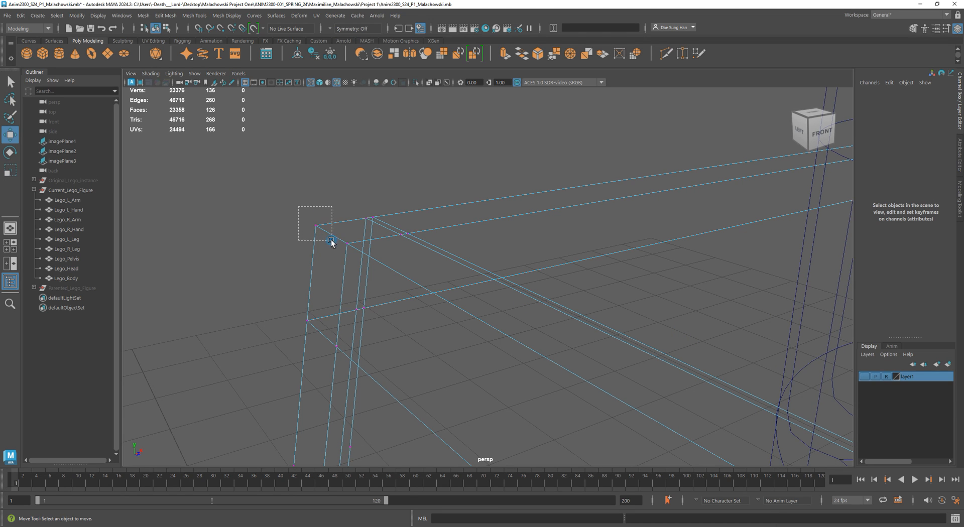
{"action": "left_click_drag", "start_coordinate": [298, 206], "coordinate": [331, 241]}
{"action": "left_click_drag", "start_coordinate": [380, 268], "coordinate": [342, 235]}
{"action": "right_click_drag", "start_coordinate": [542, 340], "coordinate": [412, 350], "text": "alt"}
{"action": "left_click_drag", "start_coordinate": [323, 289], "coordinate": [423, 336]}
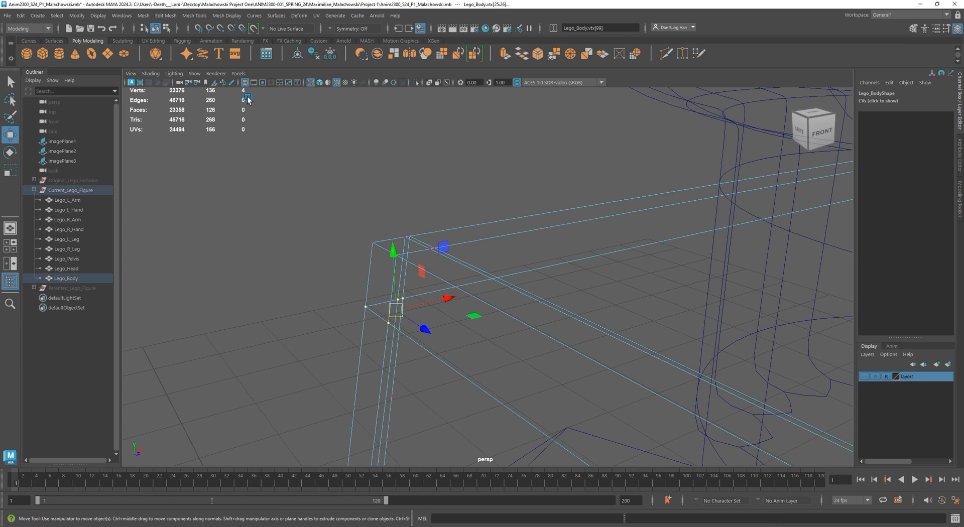
- Select and delete the eight extra midpoint vertices along the torso's vertical edges
{"action": "right_click_drag", "start_coordinate": [563, 221], "coordinate": [321, 277], "text": "alt"}
{"action": "middle_click_drag", "start_coordinate": [668, 447], "coordinate": [523, 276], "text": "alt"}
{"action": "right_click_drag", "start_coordinate": [523, 275], "coordinate": [347, 285], "text": "alt"}
{"action": "left_click_drag", "start_coordinate": [422, 221], "coordinate": [490, 247]}
{"action": "middle_click_drag", "start_coordinate": [450, 245], "coordinate": [464, 275], "text": "alt"}
{"action": "right_click_drag", "start_coordinate": [464, 274], "coordinate": [595, 284], "text": "alt"}
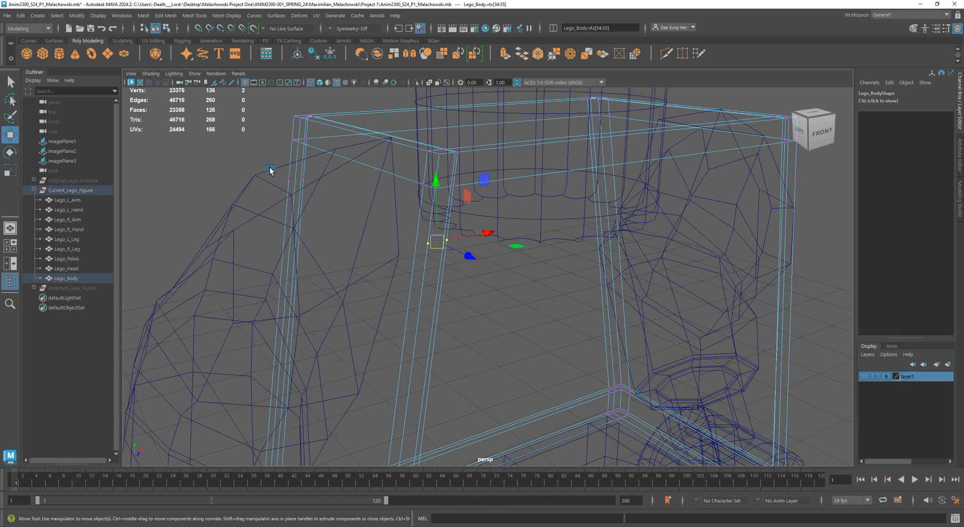
{"action": "left_click_drag", "start_coordinate": [270, 170], "coordinate": [302, 183], "text": "shift"}
{"action": "middle_click_drag", "start_coordinate": [796, 210], "coordinate": [693, 249], "text": "alt"}
{"action": "left_click_drag", "start_coordinate": [644, 207], "coordinate": [421, 183], "text": "shift"}
{"action": "right_click_drag", "start_coordinate": [421, 184], "coordinate": [590, 207], "text": "alt"}
{"action": "middle_click_drag", "start_coordinate": [492, 187], "coordinate": [517, 304], "text": "alt"}
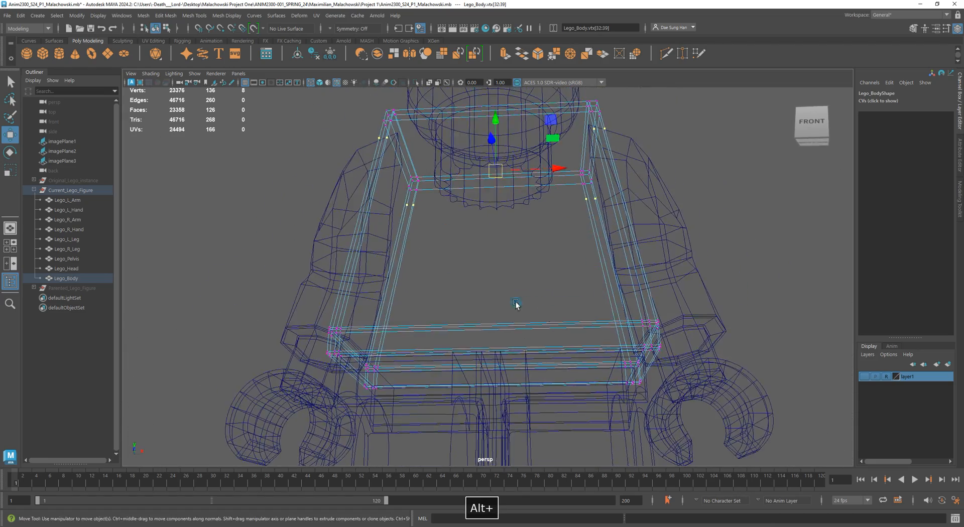
{"action": "left_click_drag", "start_coordinate": [414, 276], "coordinate": [458, 286], "text": "alt"}
{"action": "middle_click_drag", "start_coordinate": [404, 183], "coordinate": [396, 275], "text": "alt"}
{"action": "right_click_drag", "start_coordinate": [396, 275], "coordinate": [492, 295], "text": "alt"}
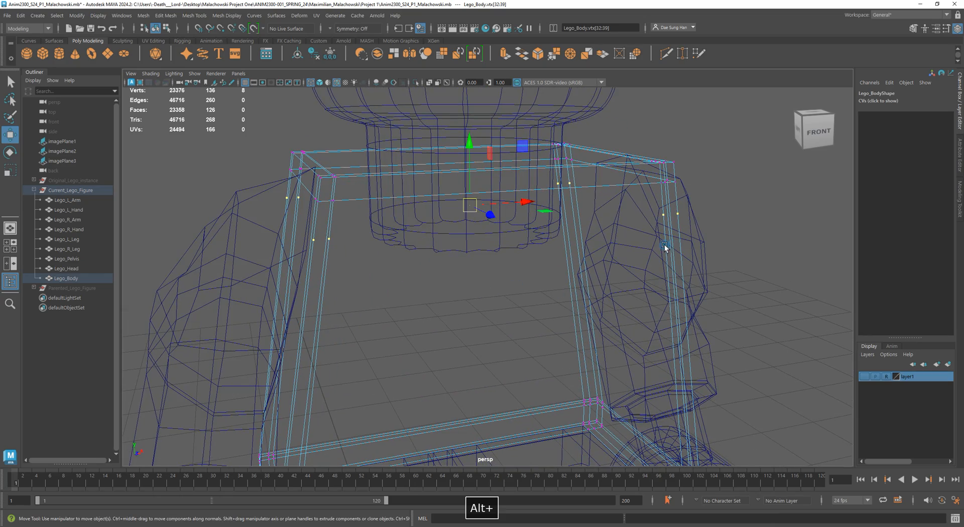
{"action": "left_click_drag", "start_coordinate": [295, 275], "coordinate": [294, 268], "text": "alt"}
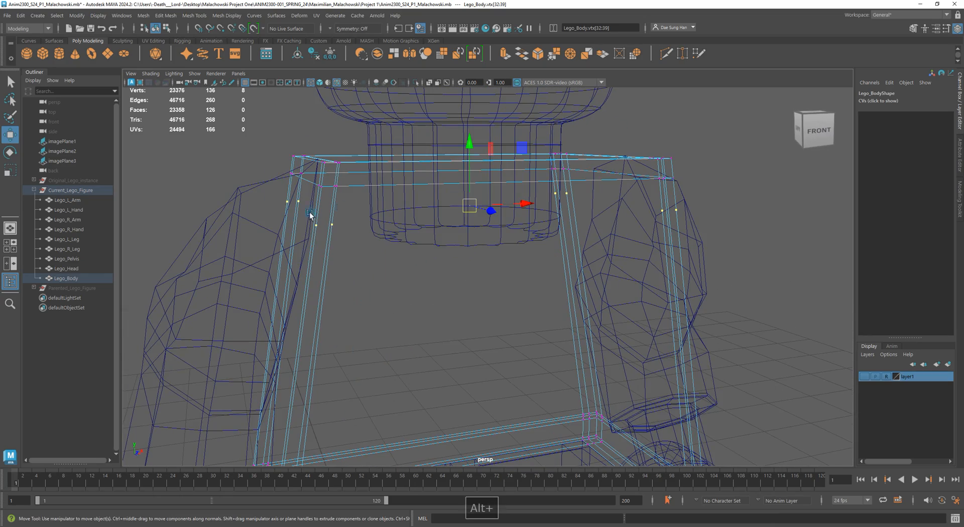
{"action": "right_click", "coordinate": [407, 271], "text": "shift"}
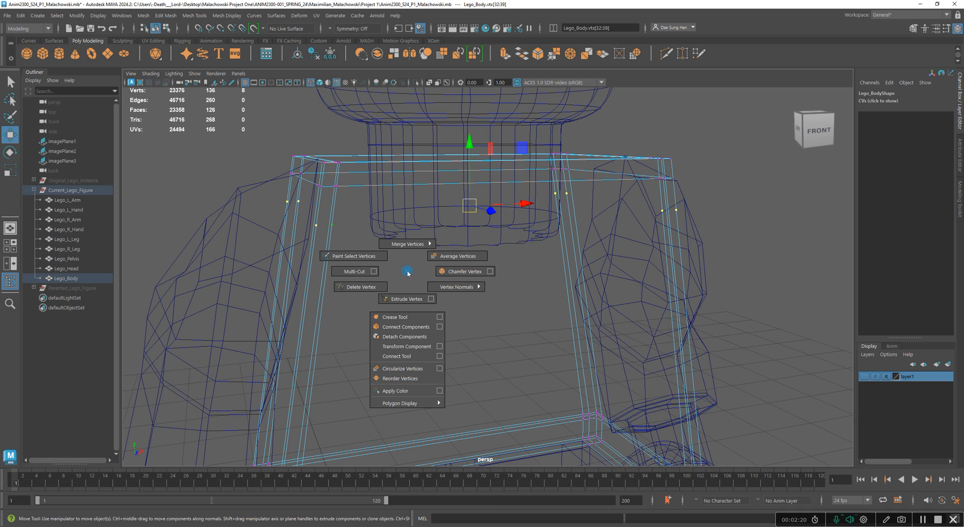
{"action": "left_click", "coordinate": [376, 290]}
{"action": "key", "text": "z"}
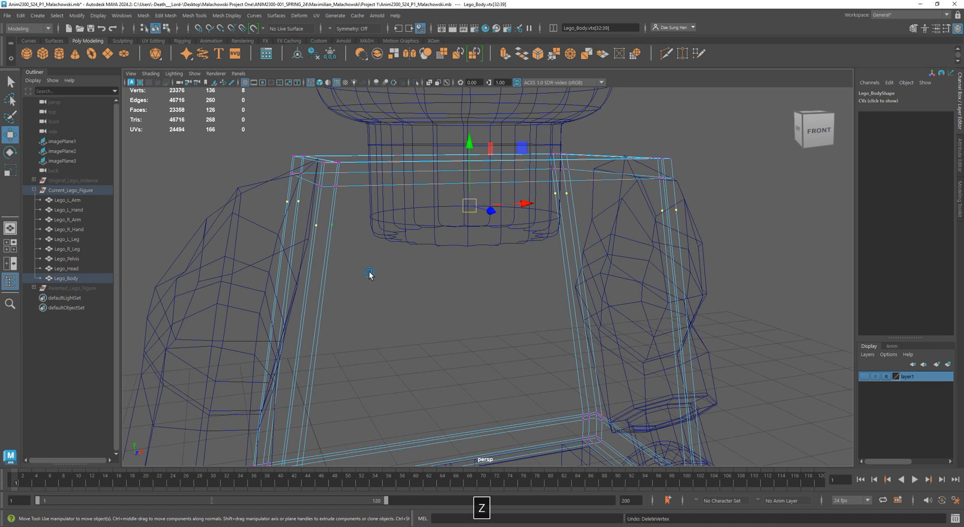
{"action": "key", "text": "5"}
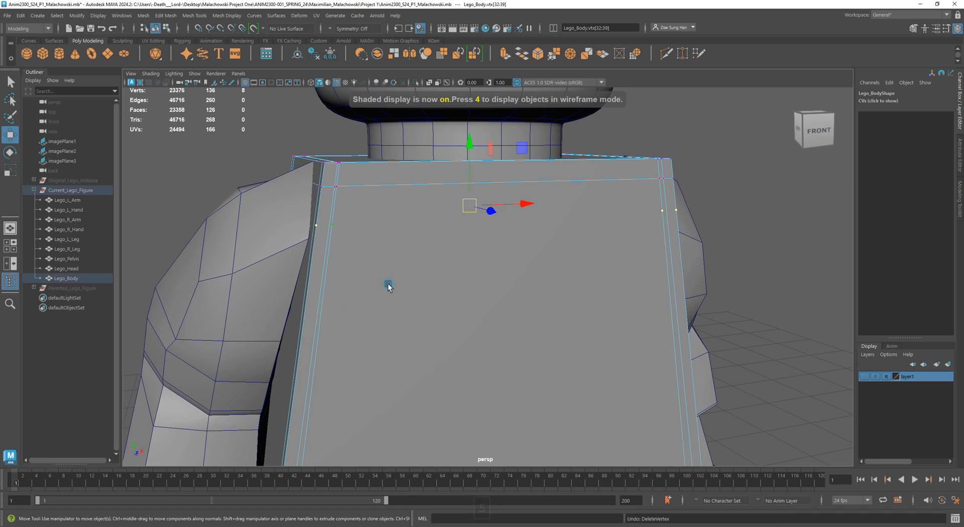
{"action": "key", "text": "BackSpace"}
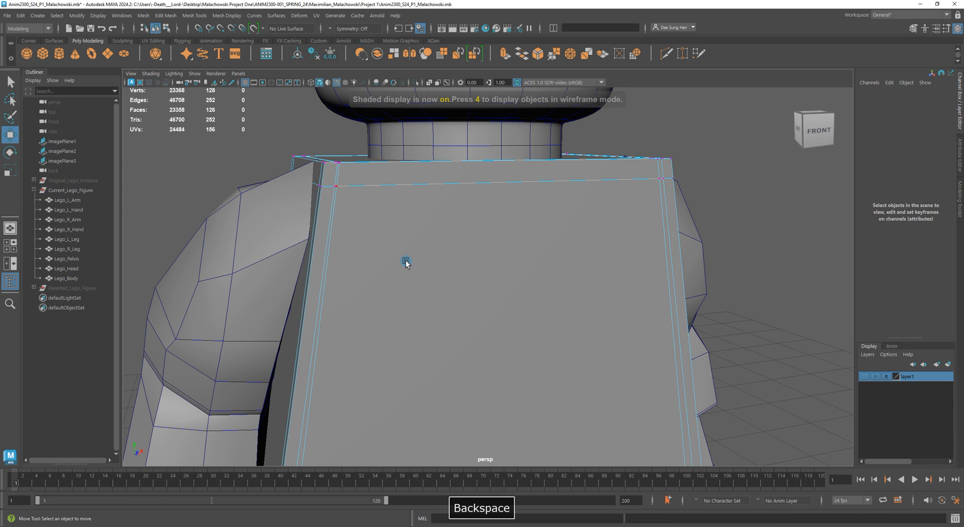
- Check the cleaned torso from several views in shaded and wireframe display
{"action": "left_click_drag", "start_coordinate": [269, 277], "coordinate": [564, 282], "text": "alt"}
{"action": "right_click", "coordinate": [540, 270], "text": "shift"}
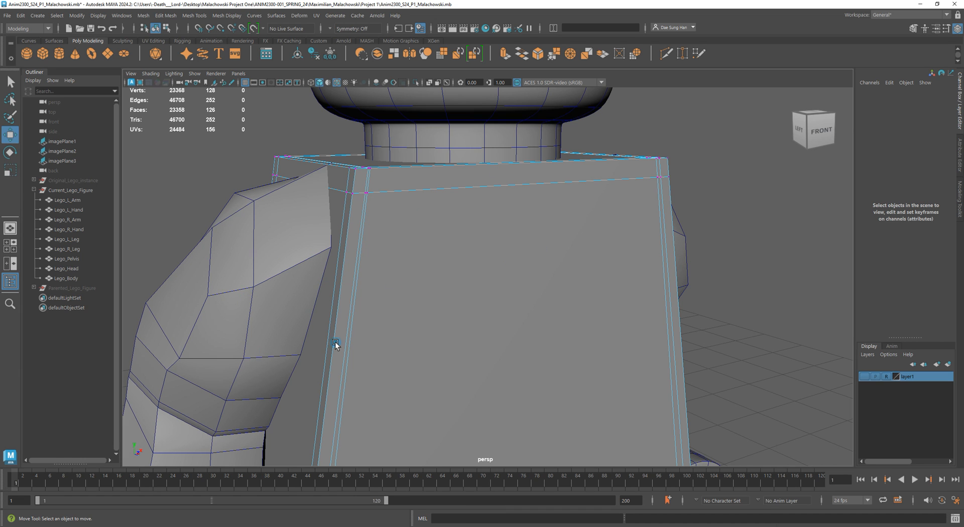
{"action": "mouse_move", "coordinate": [455, 273]}
{"action": "left_mouse_down", "text": "alt"}
{"action": "mouse_move", "coordinate": [409, 258]}
{"action": "mouse_move", "coordinate": [308, 256]}
{"action": "mouse_move", "coordinate": [532, 295]}
{"action": "mouse_move", "coordinate": [493, 276]}
{"action": "mouse_move", "coordinate": [542, 276]}
{"action": "mouse_move", "coordinate": [500, 287]}
{"action": "left_mouse_up", "text": "alt"}
{"action": "key", "text": "4"}
{"action": "key", "text": "5"}
{"action": "right_click_drag", "start_coordinate": [500, 287], "coordinate": [643, 224]}
{"action": "left_click", "coordinate": [609, 257]}
{"action": "left_click_drag", "start_coordinate": [566, 302], "coordinate": [457, 232], "text": "alt"}
{"action": "left_click", "coordinate": [442, 224]}
{"action": "key", "text": "space"}
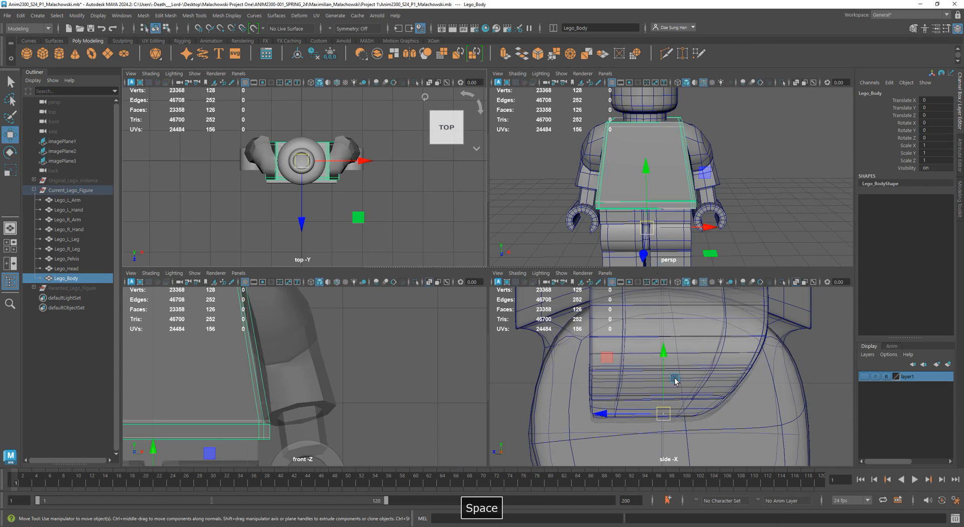
{"action": "key", "text": "space"}
{"action": "right_click_drag", "start_coordinate": [495, 322], "coordinate": [403, 258], "text": "alt"}
{"action": "middle_click_drag", "start_coordinate": [403, 258], "coordinate": [438, 257], "text": "alt"}
{"action": "mouse_move", "coordinate": [438, 257]}
{"action": "right_mouse_down", "text": "alt"}
{"action": "mouse_move", "coordinate": [420, 236]}
{"action": "mouse_move", "coordinate": [423, 245]}
{"action": "right_mouse_up", "text": "alt"}
{"action": "left_click", "coordinate": [429, 83]}
{"action": "left_click", "coordinate": [430, 83]}
{"action": "left_click", "coordinate": [429, 83]}
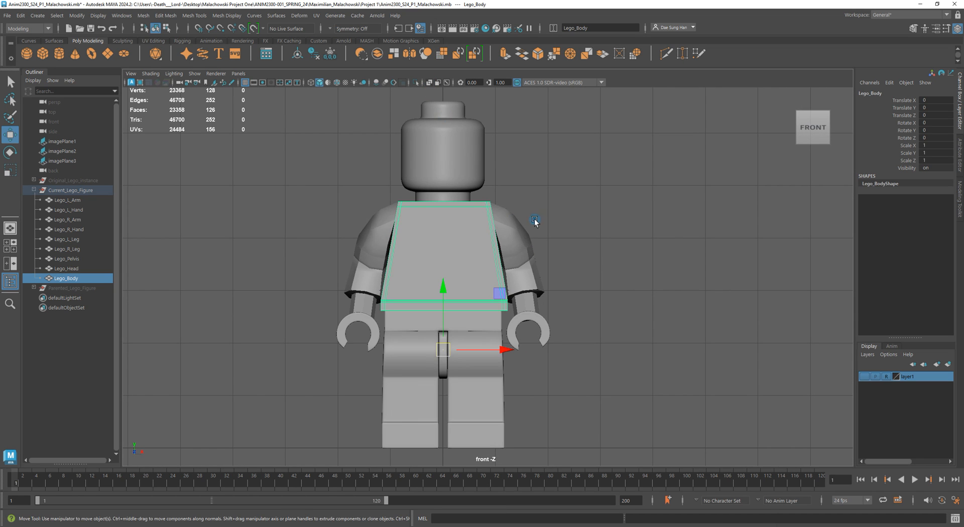
- Move the torso's pivot up to the centre of its lower edge in the front view
{"action": "middle_click_drag", "start_coordinate": [535, 219], "coordinate": [517, 287], "text": "alt"}
{"action": "key", "text": "w"}
{"action": "key", "text": "4"}
{"action": "right_click_drag", "start_coordinate": [459, 288], "coordinate": [516, 336], "text": "alt"}
{"action": "middle_click_drag", "start_coordinate": [516, 337], "coordinate": [519, 353], "text": "alt"}
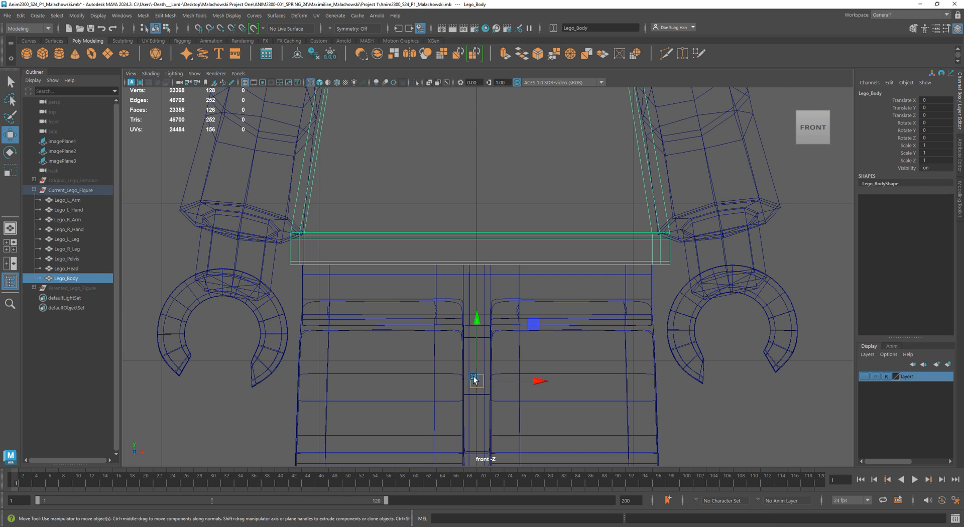
{"action": "key", "text": "d"}
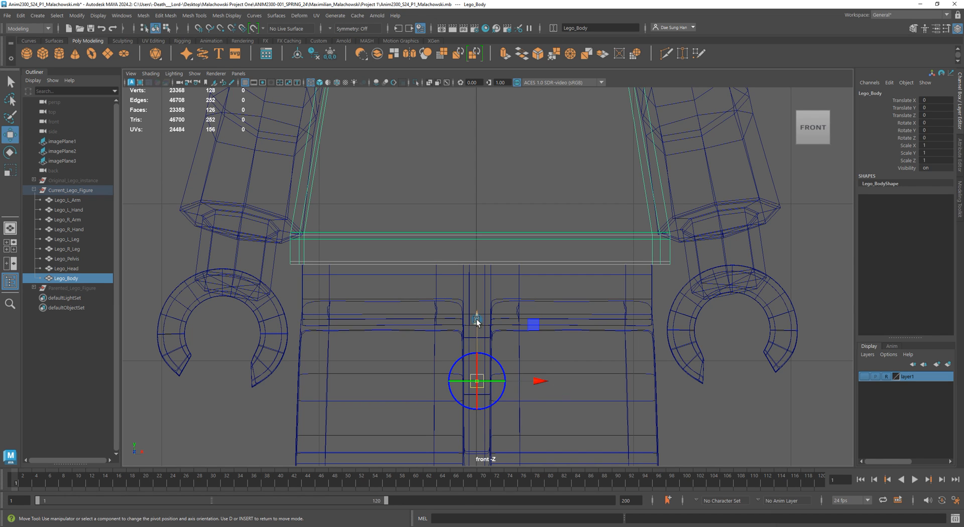
{"action": "left_click_drag", "start_coordinate": [479, 318], "coordinate": [465, 201]}
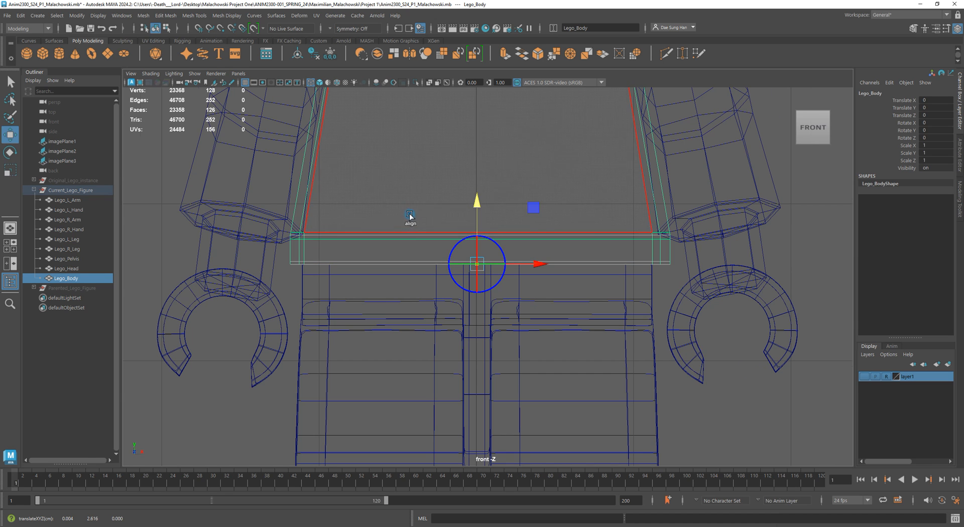
{"action": "scroll", "coordinate": [433, 168], "scroll_direction": "up", "scroll_amount": 10}
{"action": "right_click_drag", "start_coordinate": [470, 172], "coordinate": [514, 247], "text": "alt"}
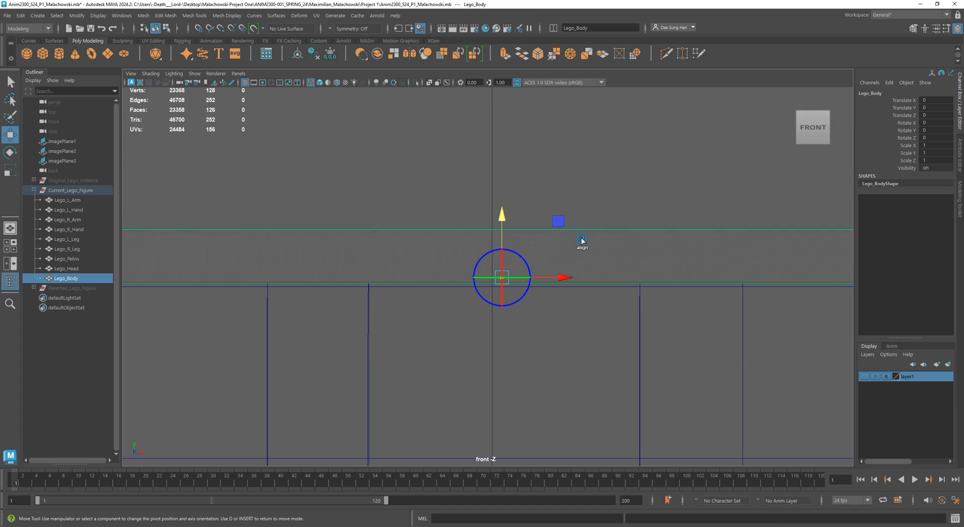
{"action": "left_click_drag", "start_coordinate": [572, 280], "coordinate": [614, 278]}
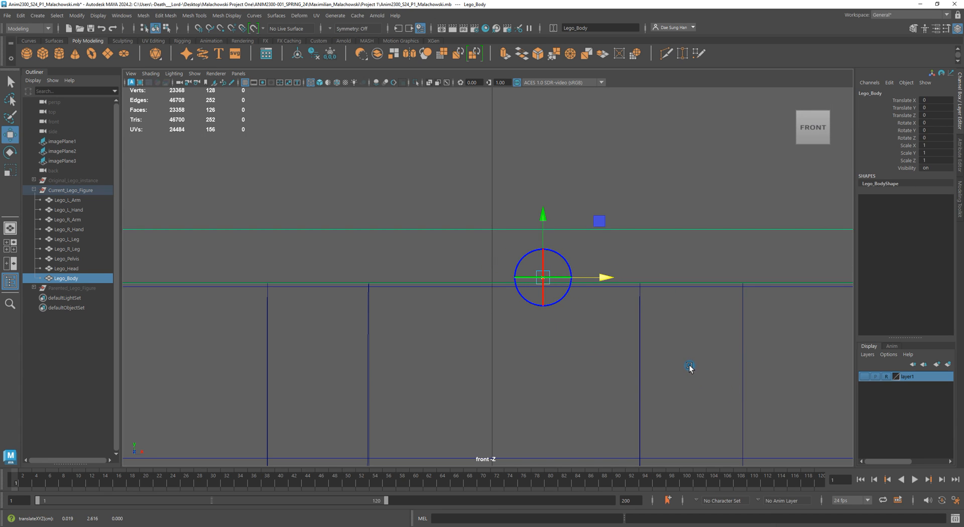
- Snap the torso's pivot horizontally to the grid centre at X = 0
{"action": "key", "text": "x"}
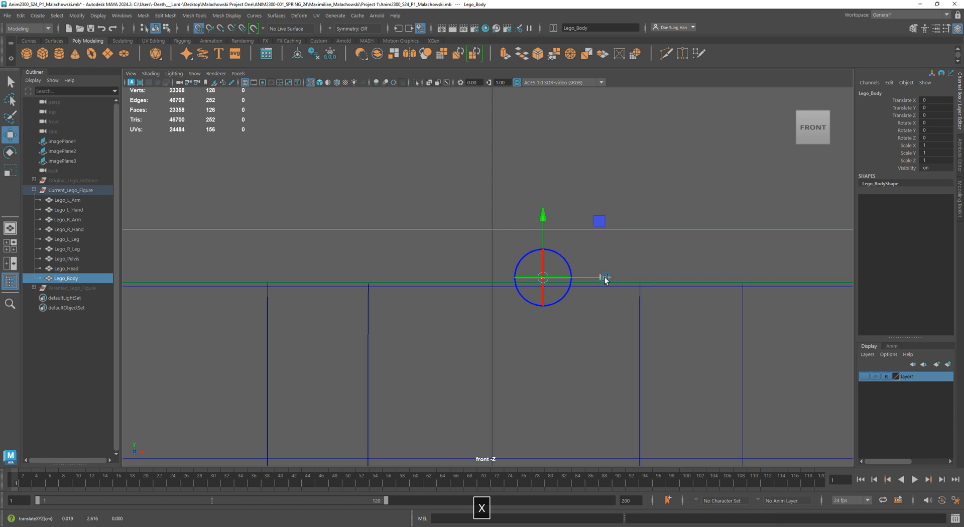
{"action": "left_click_drag", "start_coordinate": [607, 278], "coordinate": [607, 278]}
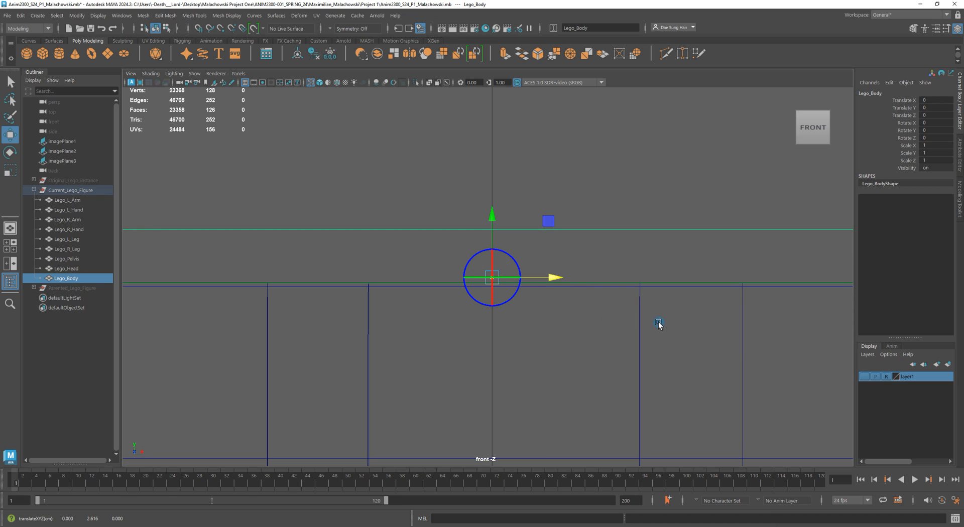
{"action": "left_click_drag", "start_coordinate": [492, 215], "coordinate": [499, 220]}
{"action": "scroll", "coordinate": [527, 211], "scroll_direction": "down", "scroll_amount": 12}
{"action": "scroll", "coordinate": [478, 151], "scroll_direction": "up", "scroll_amount": 3}
{"action": "scroll", "coordinate": [465, 113], "scroll_direction": "up", "scroll_amount": 2}
{"action": "key", "text": "w"}
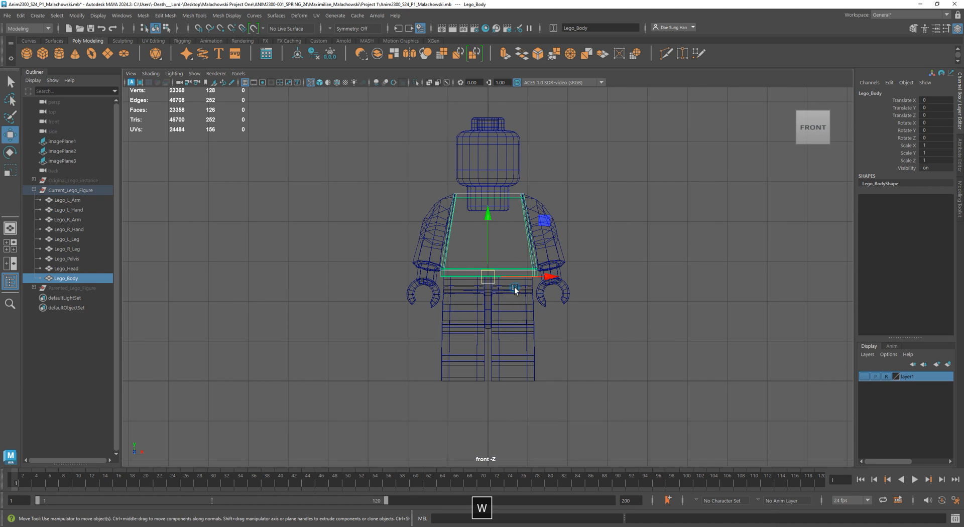
- Cut a vertical edge down the centre of the torso's front with the Multi-Cut tool
{"action": "left_click", "coordinate": [658, 298]}
{"action": "right_click_drag", "start_coordinate": [416, 231], "coordinate": [517, 279], "text": "alt"}
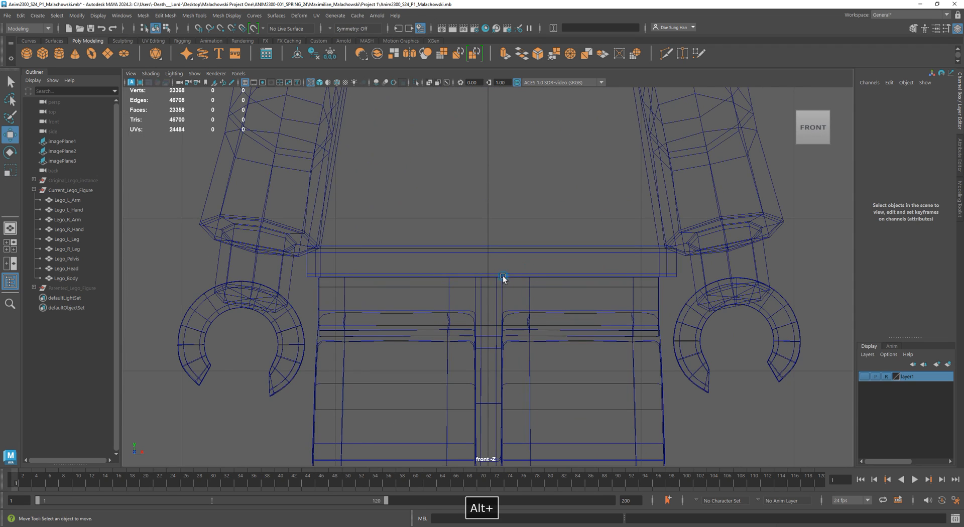
{"action": "left_click", "coordinate": [374, 252]}
{"action": "middle_click_drag", "start_coordinate": [521, 226], "coordinate": [509, 332], "text": "alt"}
{"action": "right_click_drag", "start_coordinate": [509, 332], "coordinate": [687, 303], "text": "alt"}
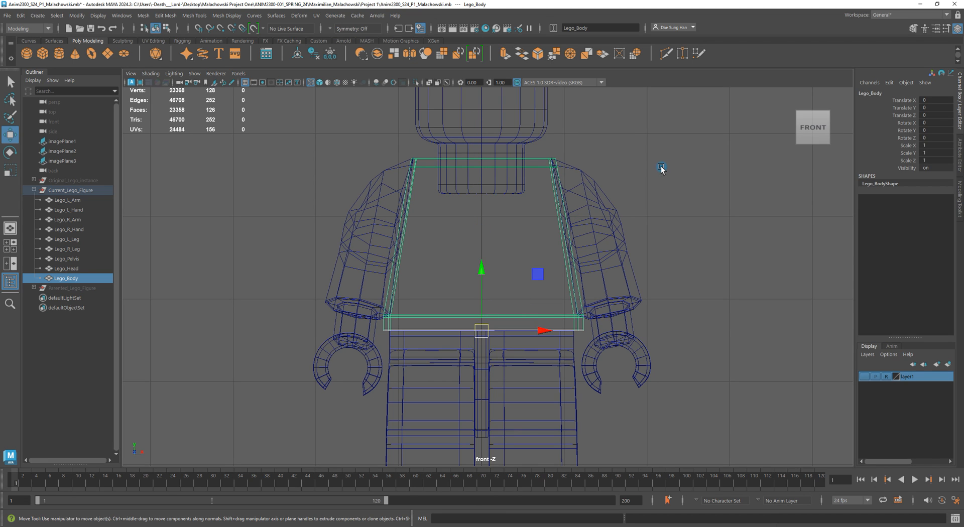
{"action": "right_click", "coordinate": [660, 167], "text": "shift"}
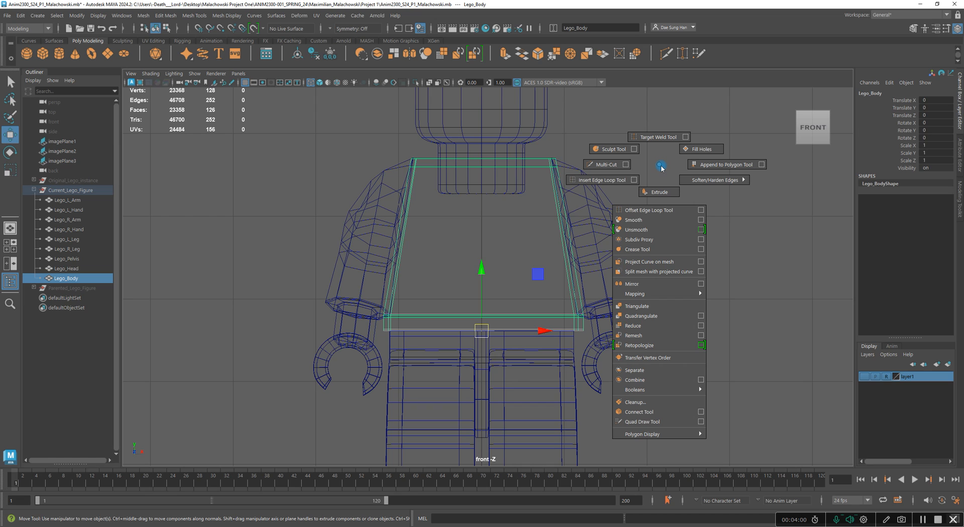
{"action": "left_click", "coordinate": [605, 164]}
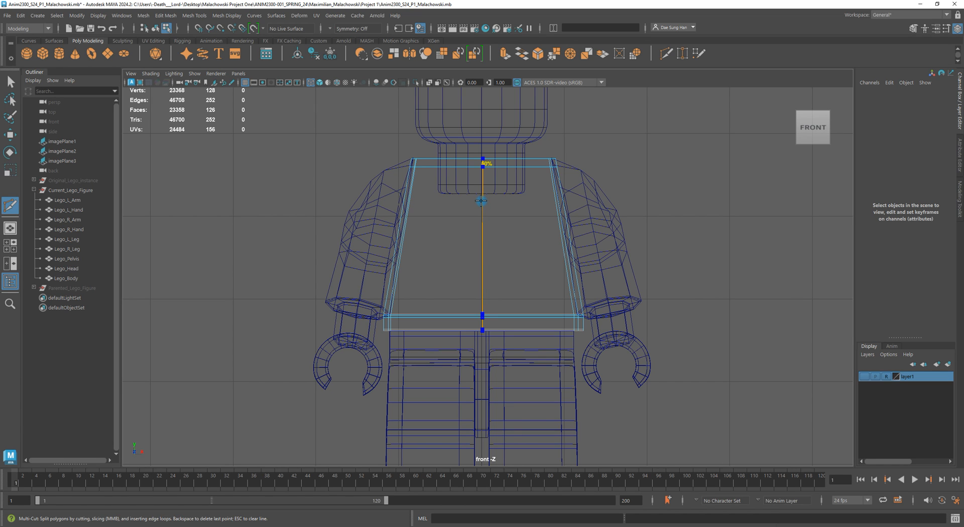
{"action": "left_click", "coordinate": [484, 165], "text": "ctrl+shift"}
{"action": "key", "text": "w"}
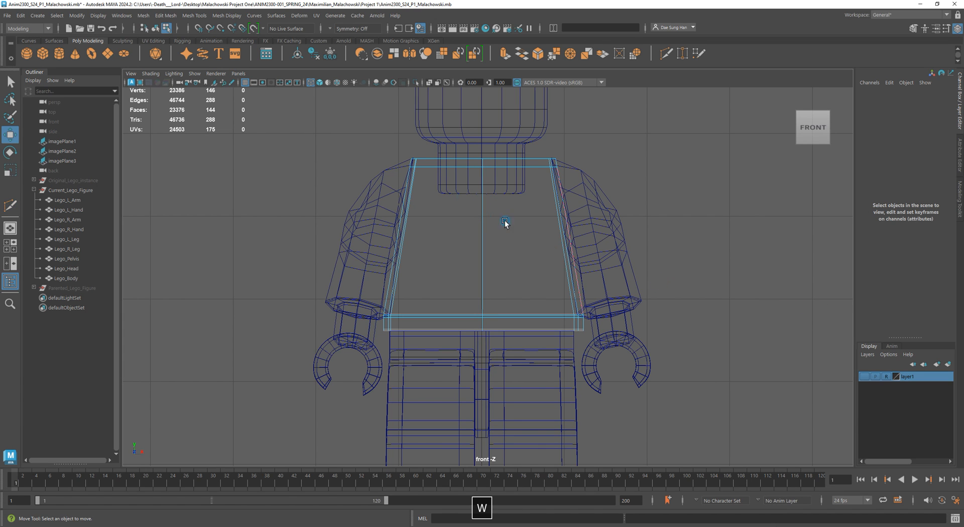
- Select the torso's centre-line vertices, flatten them horizontally, and snap them to X = 0
{"action": "right_click_drag", "start_coordinate": [506, 222], "coordinate": [531, 183], "text": "alt"}
{"action": "right_click", "coordinate": [546, 147]}
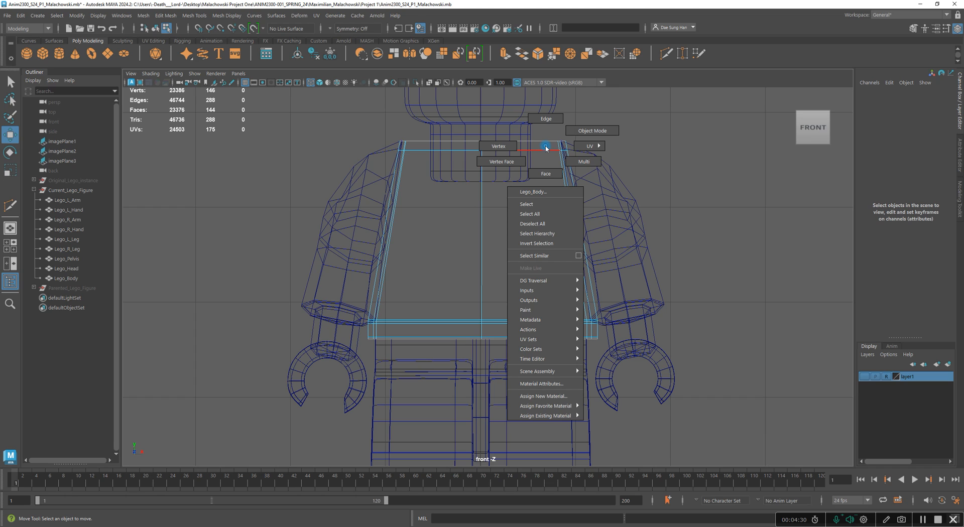
{"action": "right_click", "coordinate": [549, 250]}
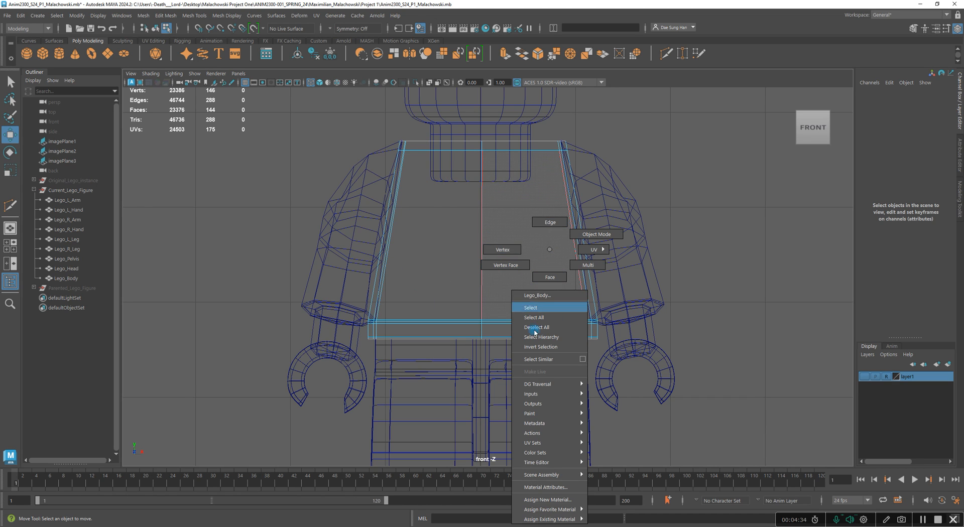
{"action": "left_click", "coordinate": [502, 250]}
{"action": "left_click_drag", "start_coordinate": [512, 371], "coordinate": [455, 113]}
{"action": "left_click_drag", "start_coordinate": [513, 374], "coordinate": [448, 121]}
{"action": "key", "text": "r"}
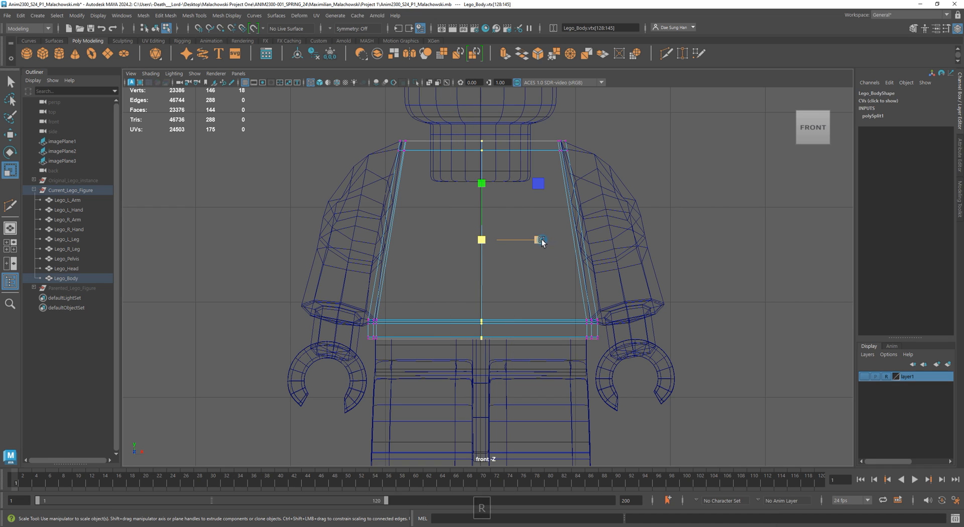
{"action": "left_click_drag", "start_coordinate": [540, 241], "coordinate": [485, 238]}
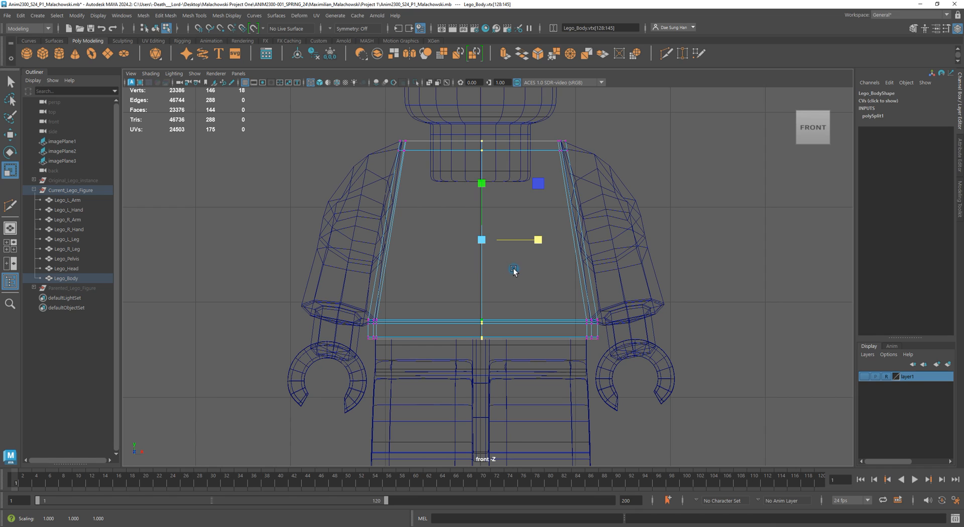
{"action": "key", "text": "w"}
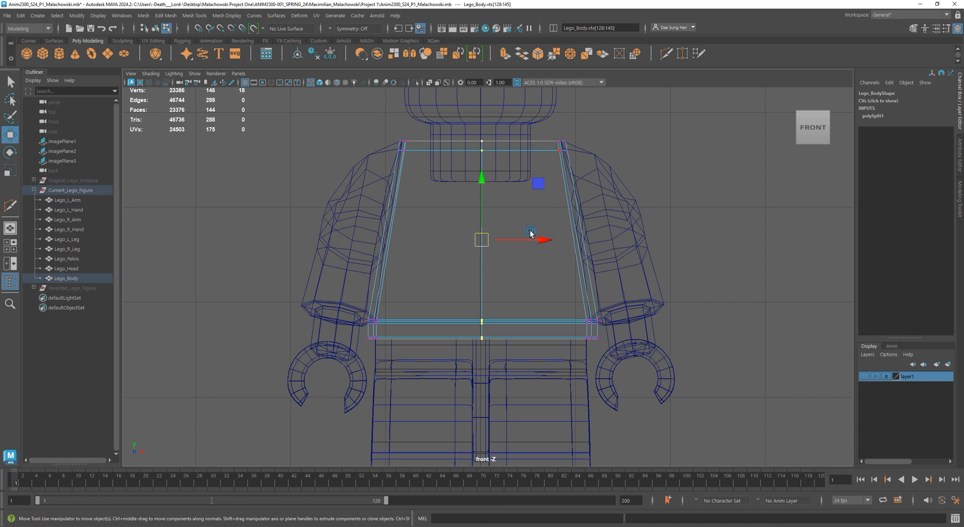
{"action": "key", "text": "x"}
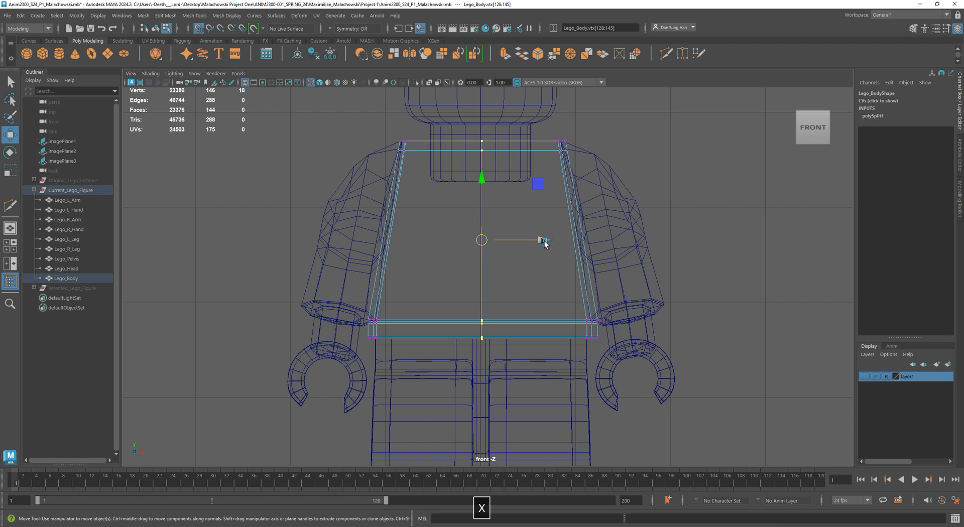
{"action": "left_click_drag", "start_coordinate": [544, 240], "coordinate": [481, 241]}
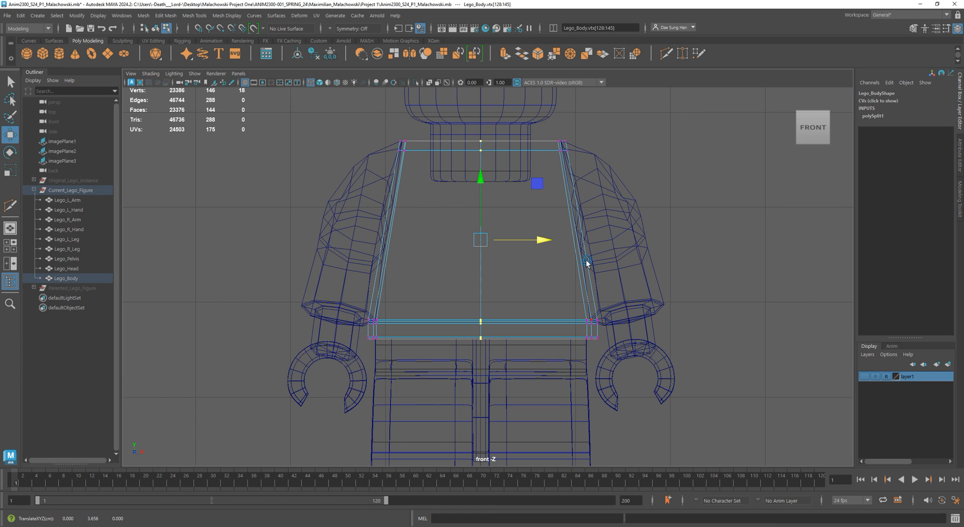
{"action": "key", "text": "w"}
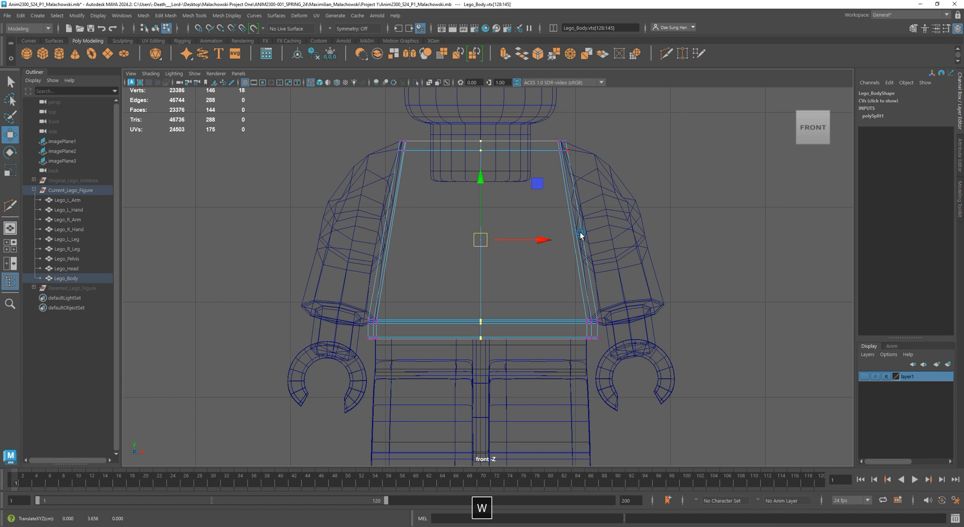
- Inspect the edited torso in object mode from the perspective view in shaded display
{"action": "right_click_drag", "start_coordinate": [459, 230], "coordinate": [657, 126]}
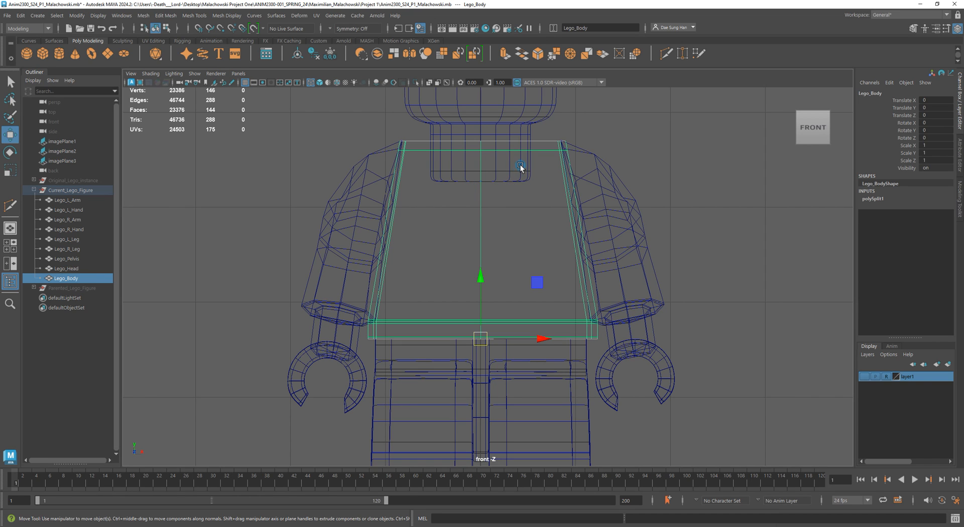
{"action": "key", "text": "space"}
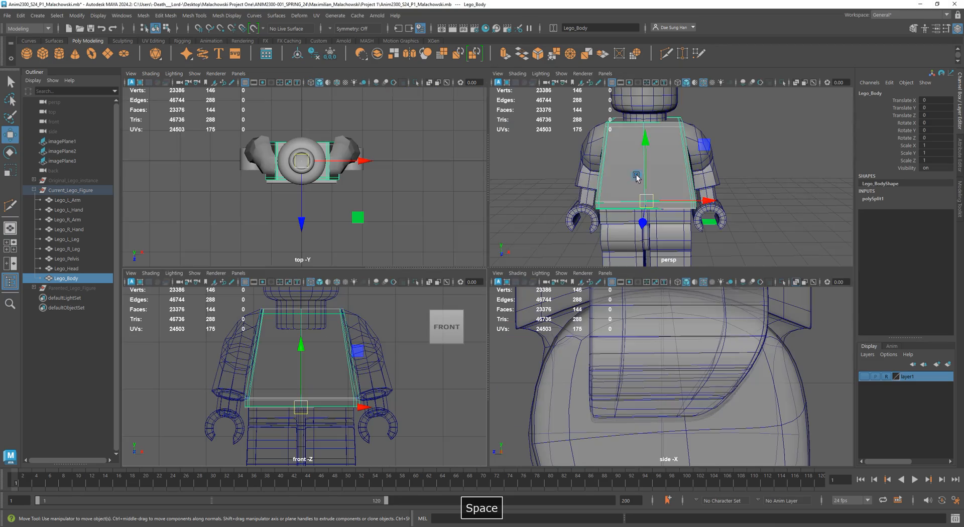
{"action": "left_click_drag", "start_coordinate": [580, 188], "coordinate": [634, 193], "text": "alt"}
{"action": "key", "text": "space"}
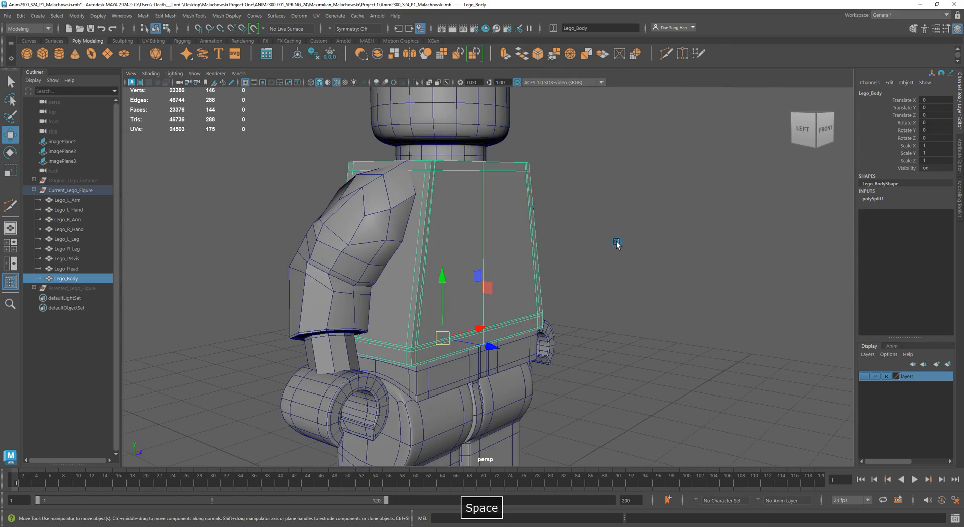
{"action": "key", "text": "q"}
{"action": "left_click_drag", "start_coordinate": [611, 241], "coordinate": [493, 216], "text": "alt"}
{"action": "key", "text": "3"}
{"action": "key", "text": "1"}
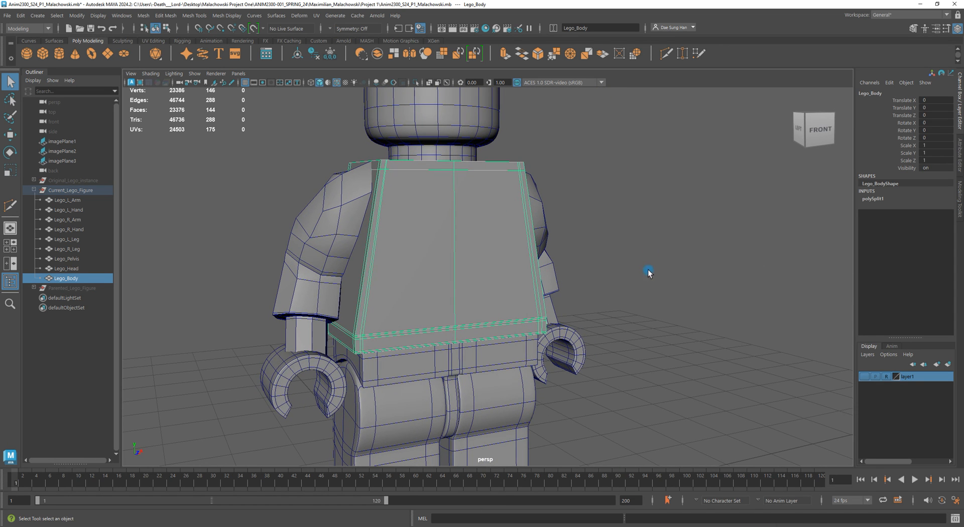
- Switch to Firefox and search Google Images for "polygon mesh for rigging"
{"action": "left_click", "coordinate": [935, 521]}
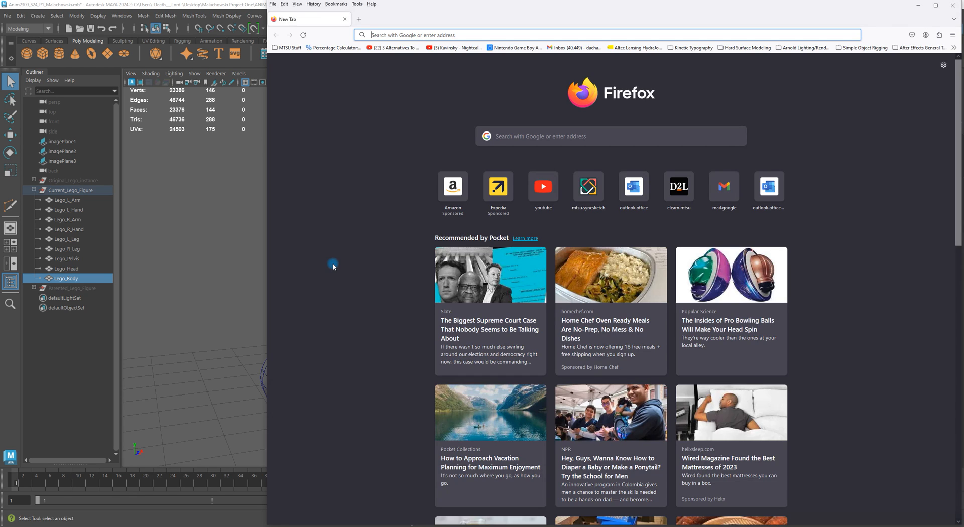
{"action": "left_click_drag", "start_coordinate": [463, 5], "coordinate": [297, 105]}
{"action": "left_click", "coordinate": [363, 232]}
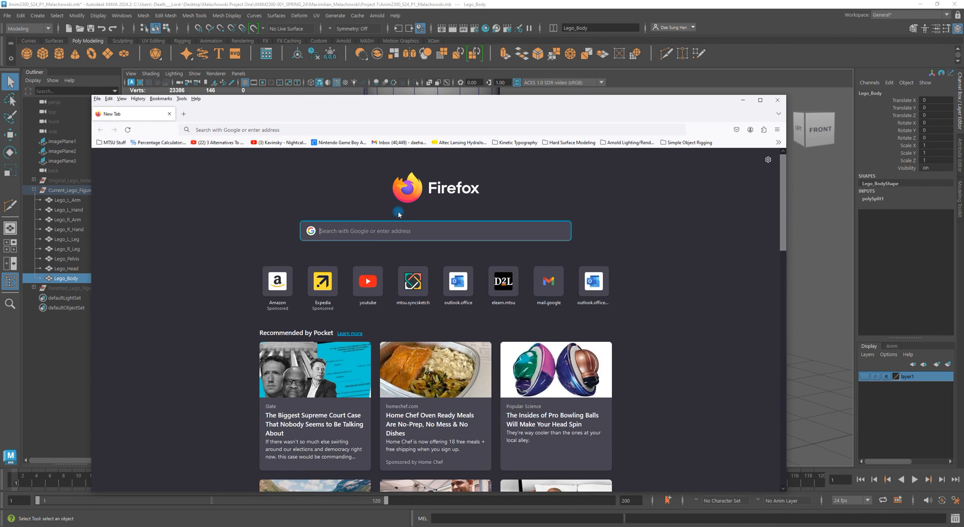
{"action": "type", "text": "p"}
{"action": "key", "text": "BackSpace"}
{"action": "type", "text": "po"}
{"action": "key", "text": "BackSpace"}
{"action": "key", "text": "BackSpace"}
{"action": "type", "text": "olygo"}
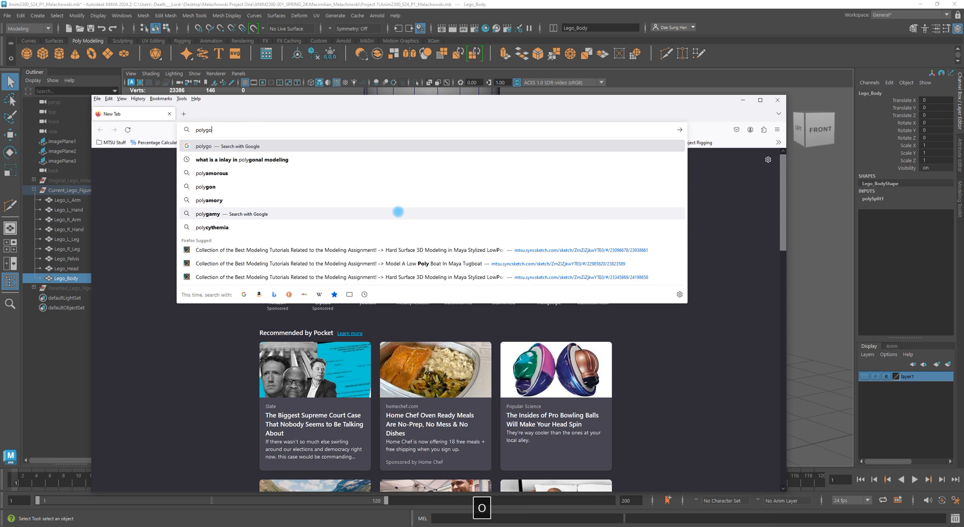
{"action": "type", "text": "n mesh for rigging"}
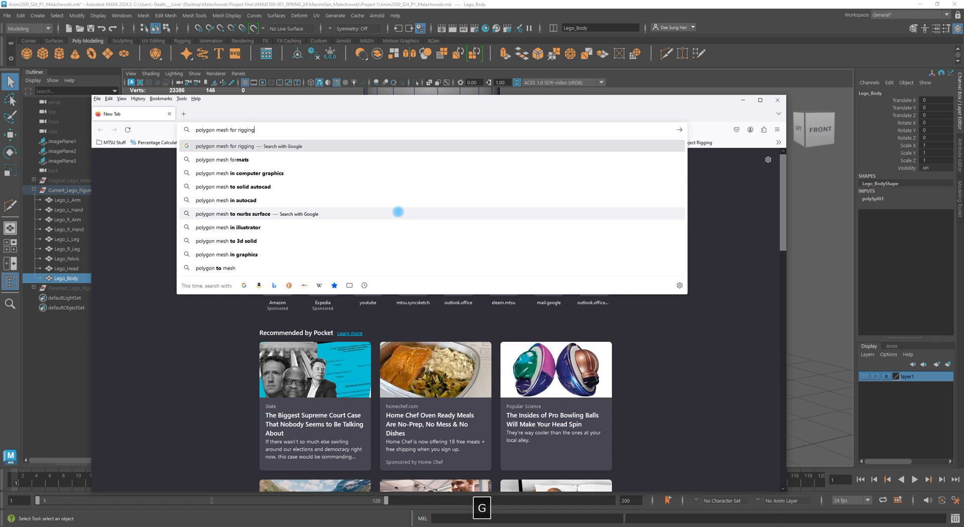
{"action": "key", "text": "Return"}
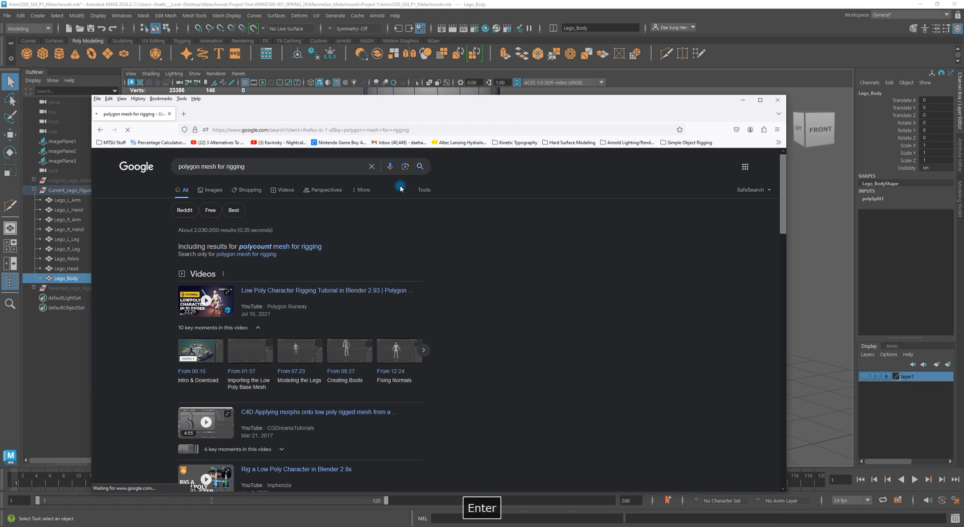
{"action": "left_click", "coordinate": [210, 190]}
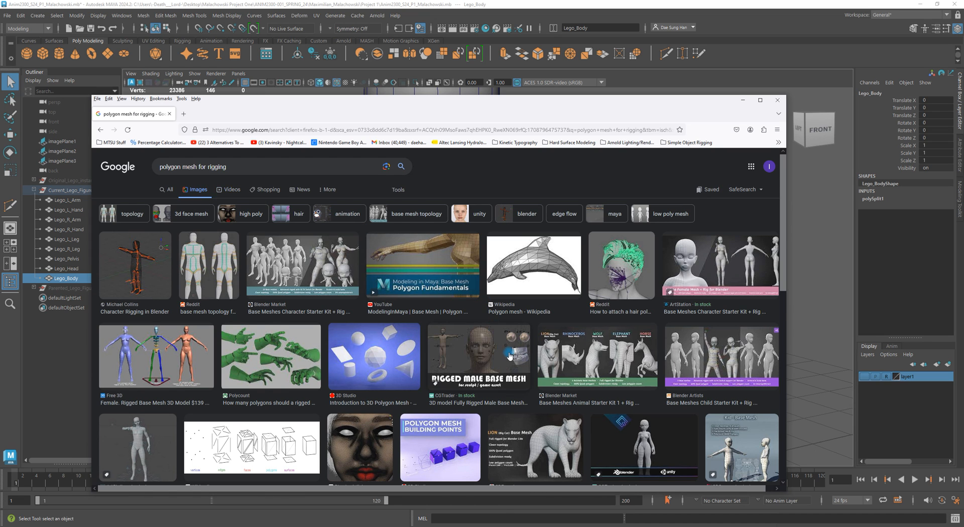
- Browse the image results for examples of rig-ready mesh topology
{"action": "scroll", "coordinate": [503, 352], "scroll_direction": "down", "scroll_amount": 5}
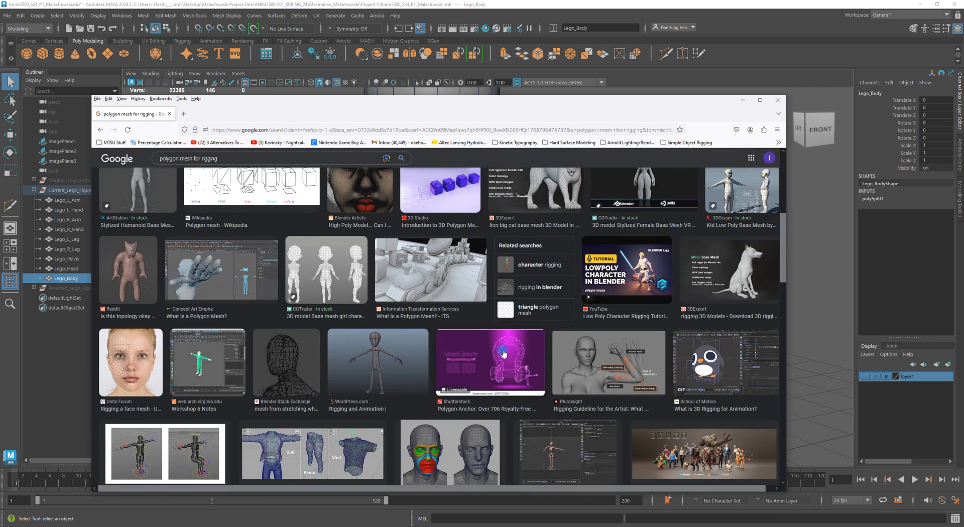
{"action": "scroll", "coordinate": [502, 353], "scroll_direction": "down", "scroll_amount": 3}
{"action": "scroll", "coordinate": [495, 354], "scroll_direction": "down", "scroll_amount": 3}
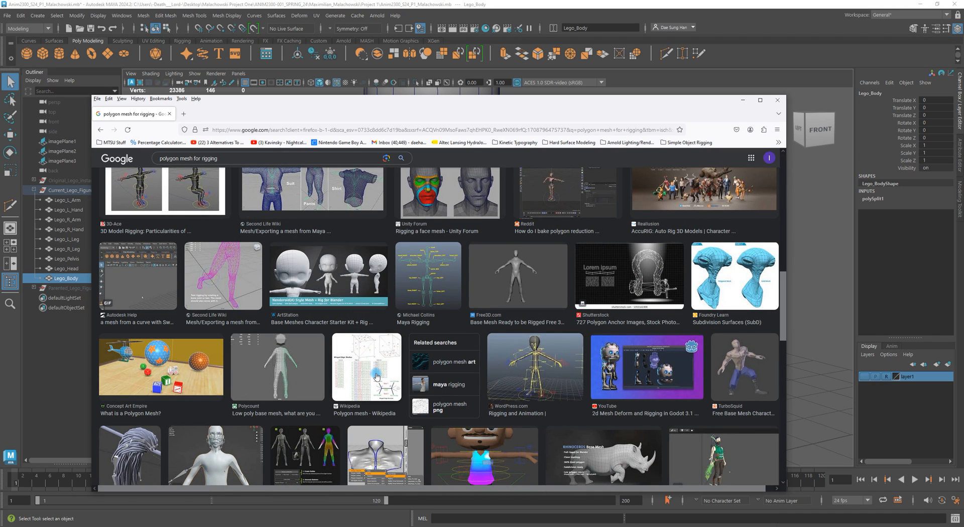
{"action": "scroll", "coordinate": [372, 371], "scroll_direction": "down", "scroll_amount": 3}
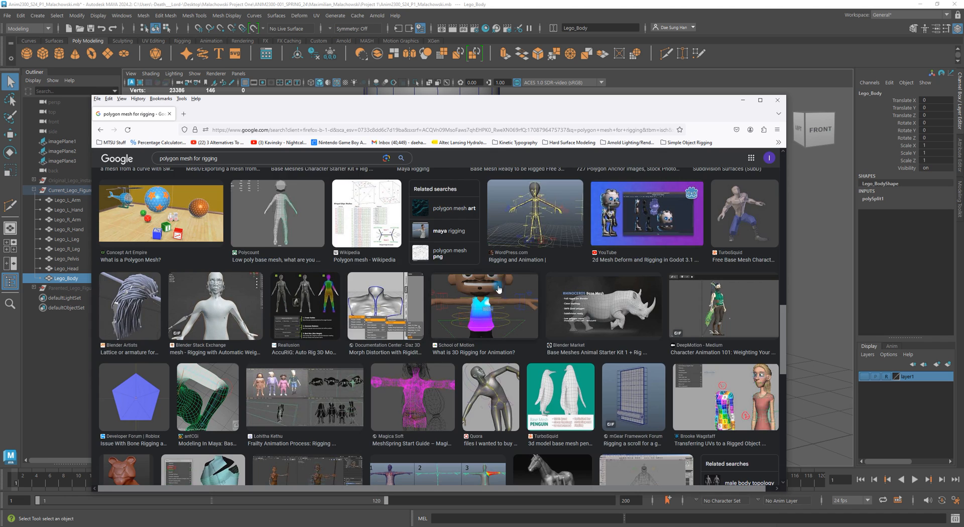
{"action": "scroll", "coordinate": [497, 287], "scroll_direction": "up", "scroll_amount": 3}
{"action": "left_click", "coordinate": [532, 374]}
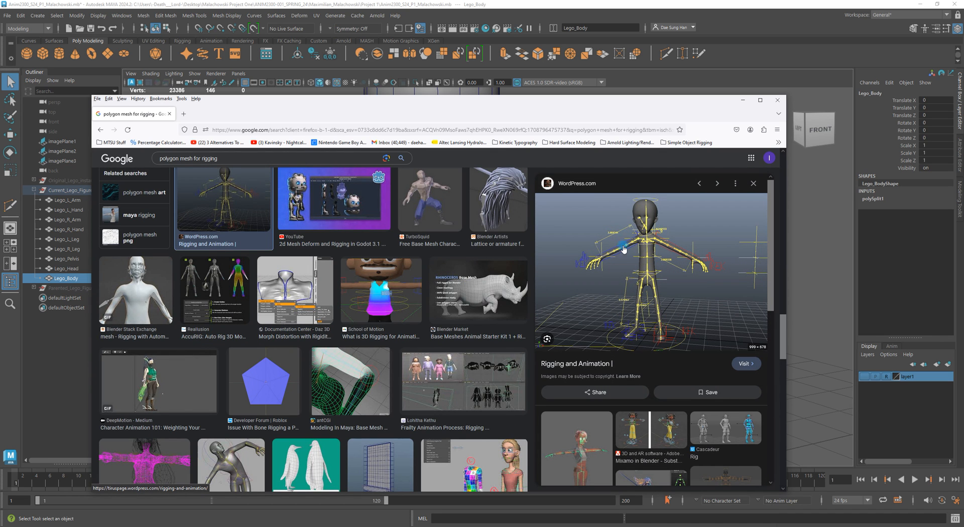
{"action": "scroll", "coordinate": [716, 320], "scroll_direction": "down", "scroll_amount": 5}
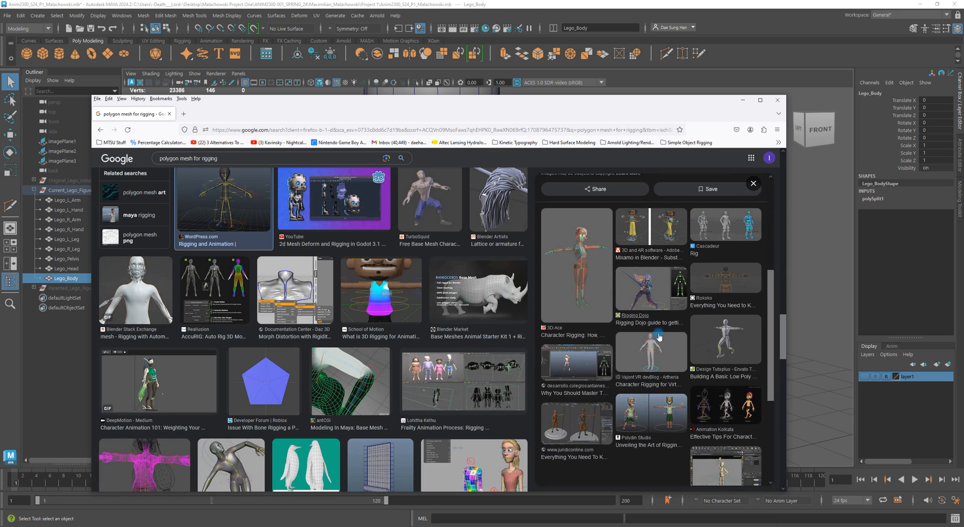
{"action": "scroll", "coordinate": [659, 338], "scroll_direction": "down", "scroll_amount": 3}
{"action": "scroll", "coordinate": [440, 352], "scroll_direction": "down", "scroll_amount": 4}
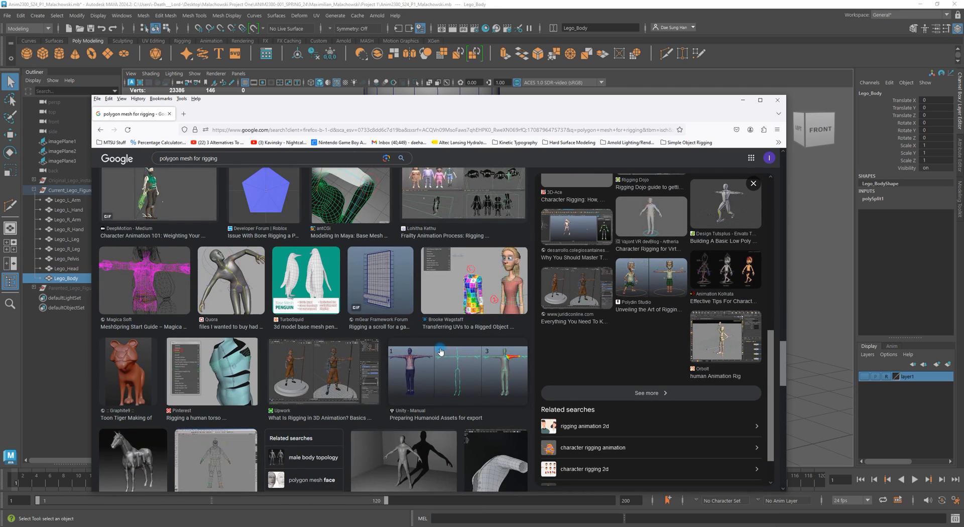
{"action": "left_click", "coordinate": [395, 283]}
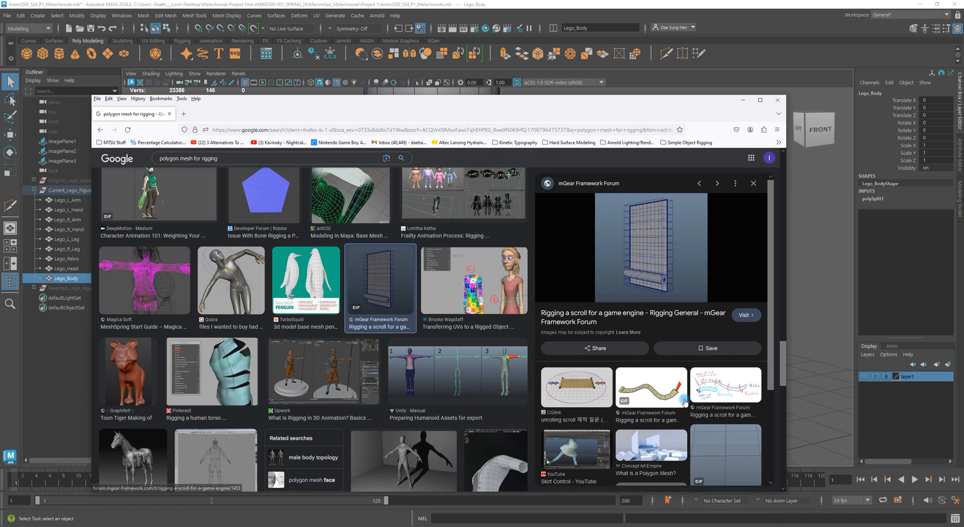
{"action": "scroll", "coordinate": [699, 418], "scroll_direction": "down", "scroll_amount": 1}
{"action": "scroll", "coordinate": [686, 447], "scroll_direction": "down", "scroll_amount": 1}
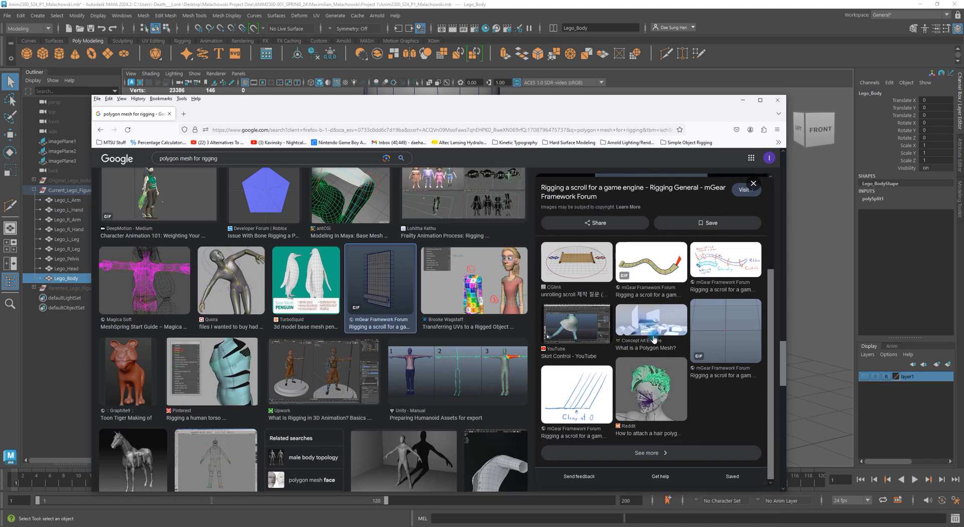
{"action": "scroll", "coordinate": [612, 344], "scroll_direction": "up", "scroll_amount": 2}
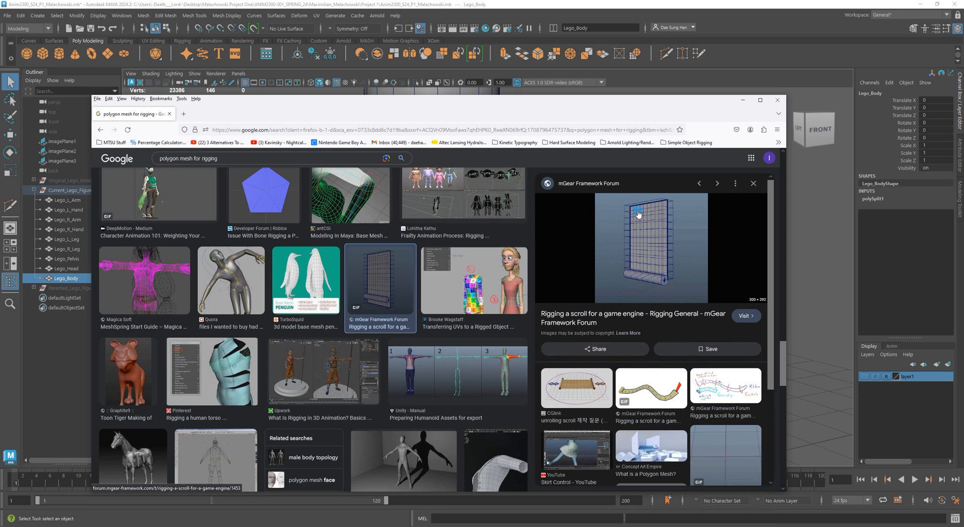
- Open and compare several image results showing limb, knee and body topology for rigging
{"action": "left_click", "coordinate": [378, 197]}
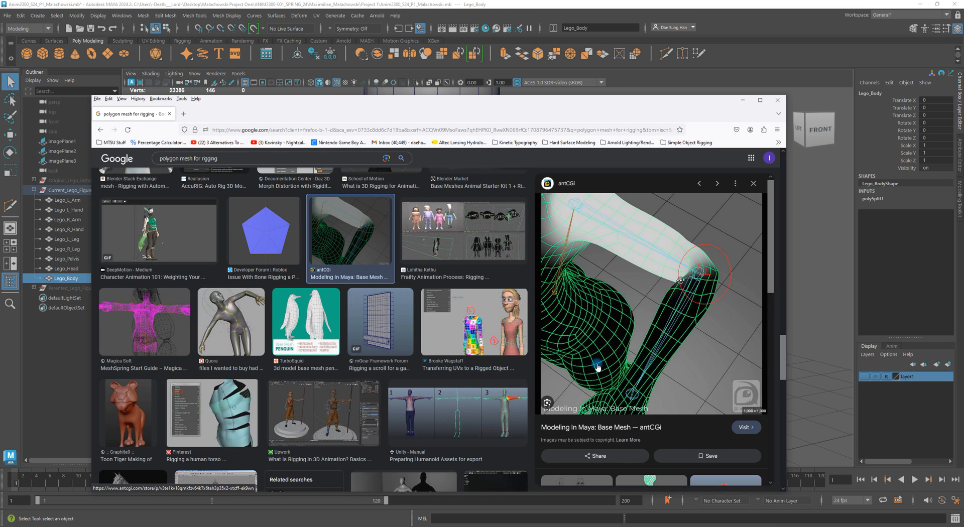
{"action": "scroll", "coordinate": [701, 347], "scroll_direction": "down", "scroll_amount": 4}
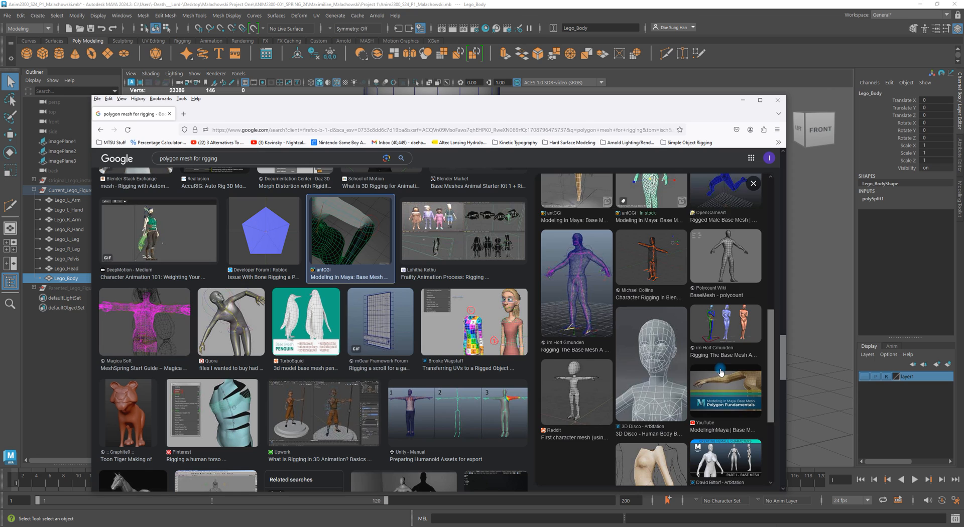
{"action": "scroll", "coordinate": [722, 372], "scroll_direction": "down", "scroll_amount": 2}
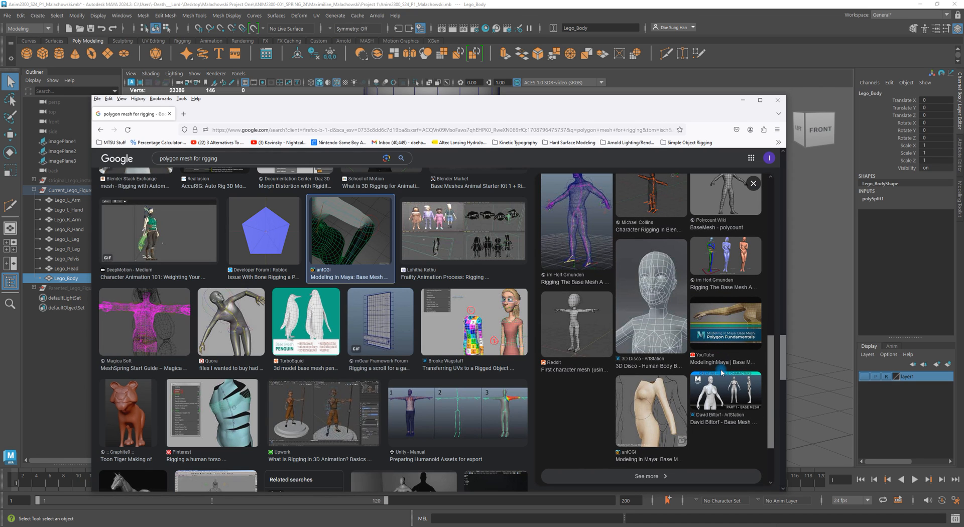
{"action": "left_click", "coordinate": [587, 317]}
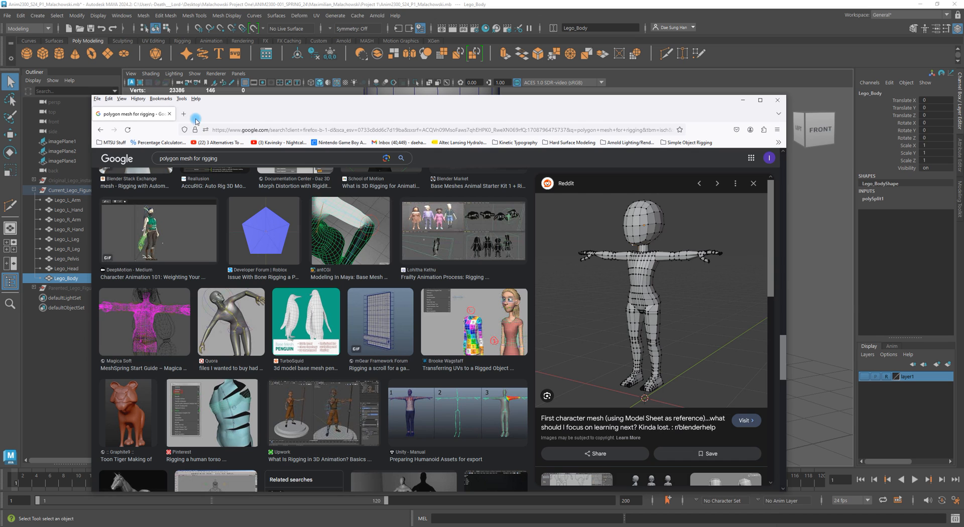
{"action": "scroll", "coordinate": [324, 345], "scroll_direction": "down", "scroll_amount": 6}
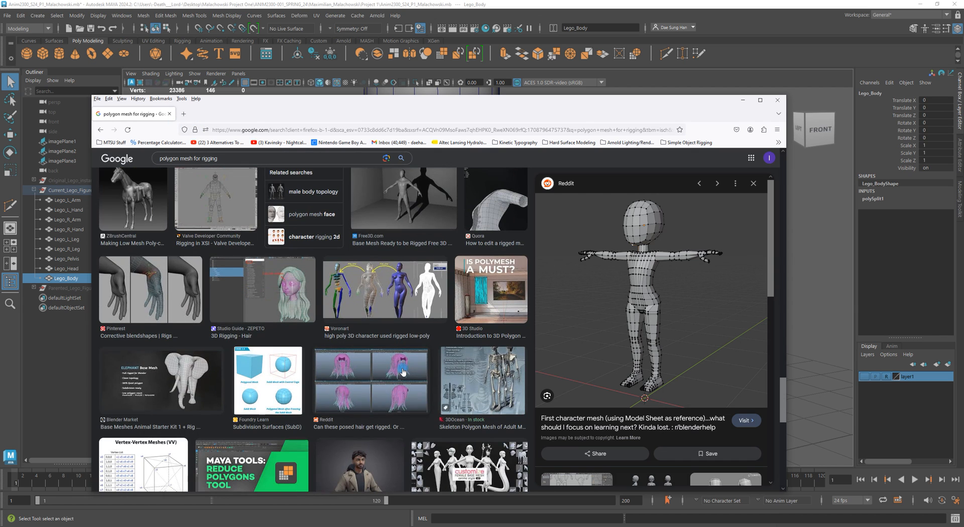
{"action": "scroll", "coordinate": [399, 370], "scroll_direction": "down", "scroll_amount": 6}
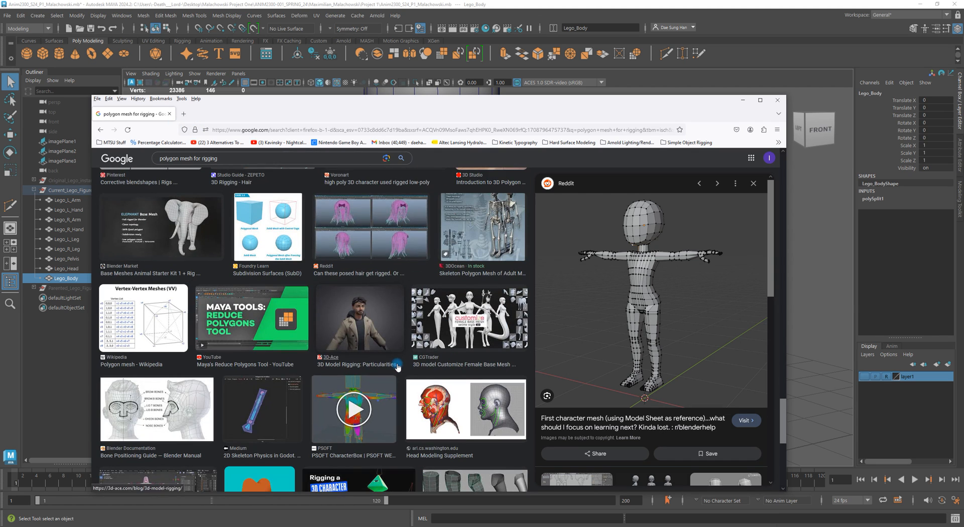
{"action": "scroll", "coordinate": [267, 350], "scroll_direction": "down", "scroll_amount": 5}
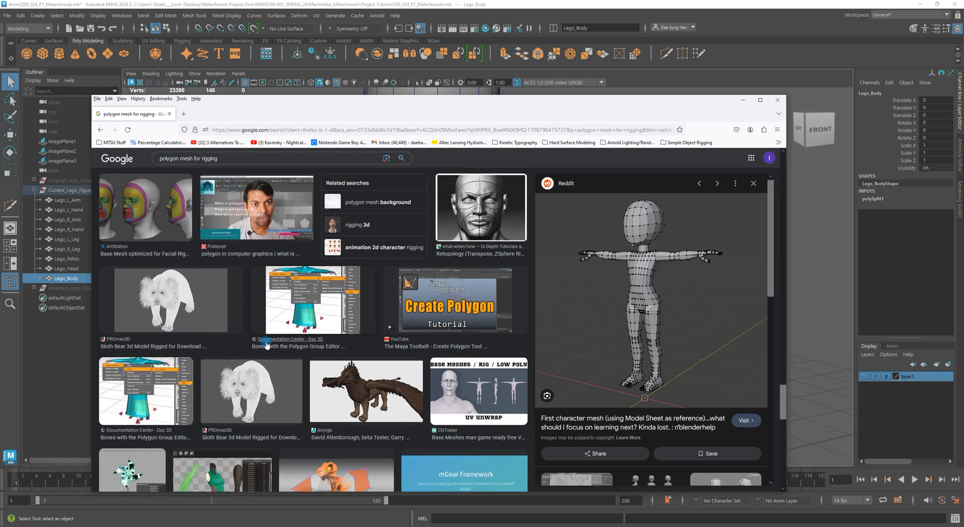
{"action": "scroll", "coordinate": [352, 351], "scroll_direction": "up", "scroll_amount": 5}
{"action": "left_click", "coordinate": [462, 308]}
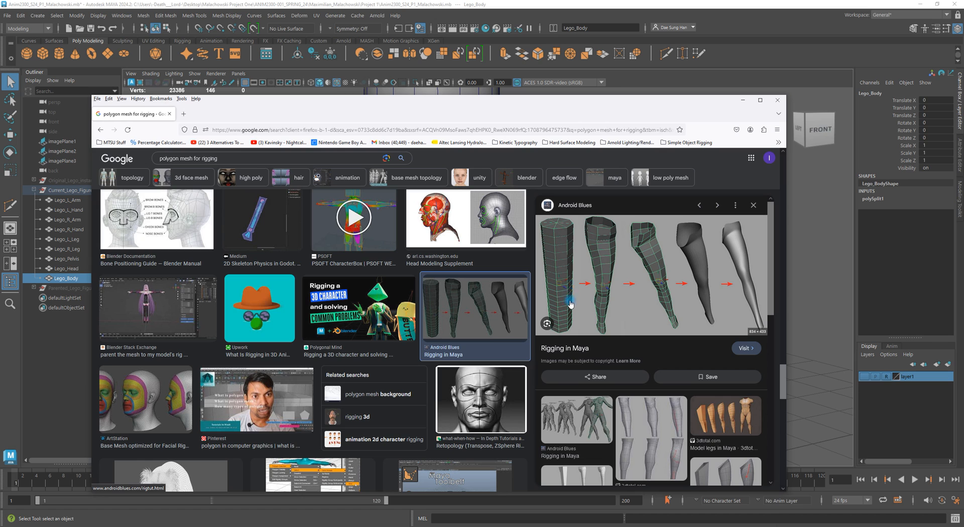
{"action": "scroll", "coordinate": [634, 389], "scroll_direction": "down", "scroll_amount": 5}
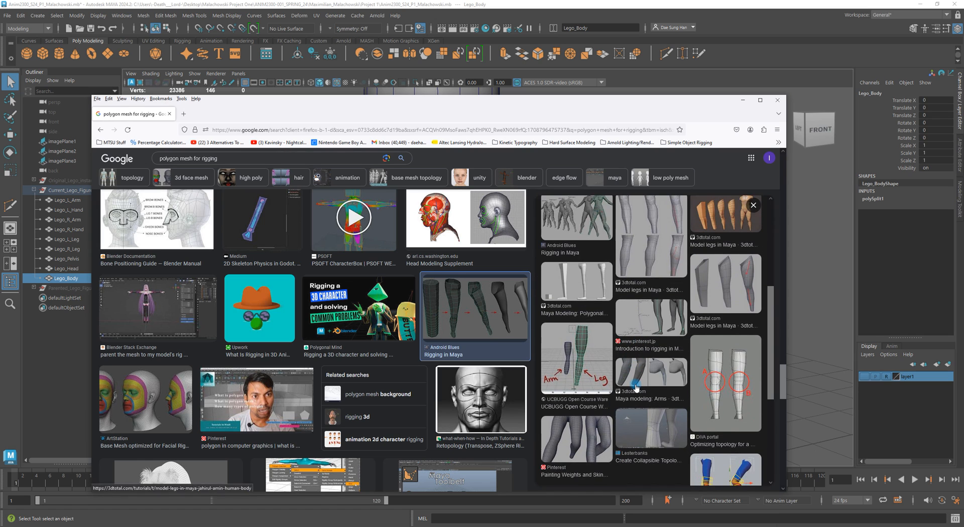
{"action": "scroll", "coordinate": [633, 387], "scroll_direction": "down", "scroll_amount": 3}
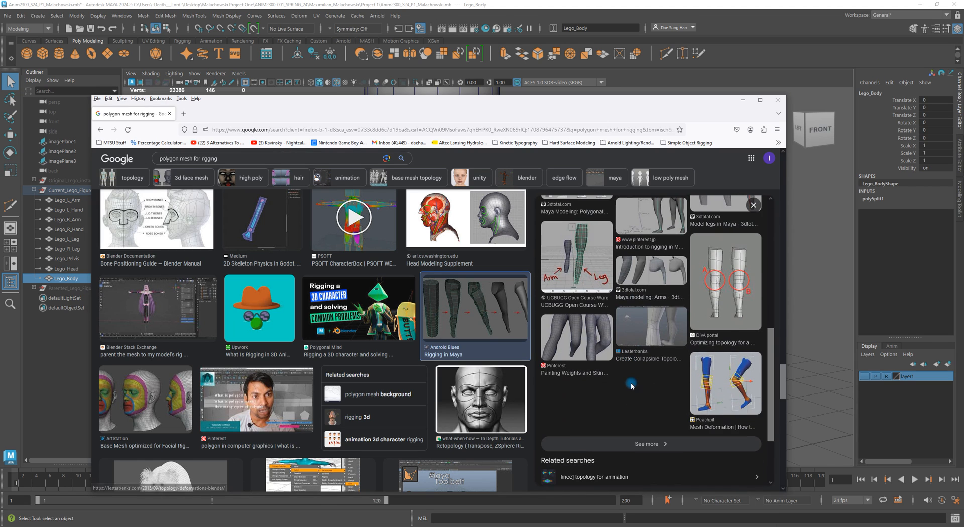
{"action": "left_click", "coordinate": [607, 338]}
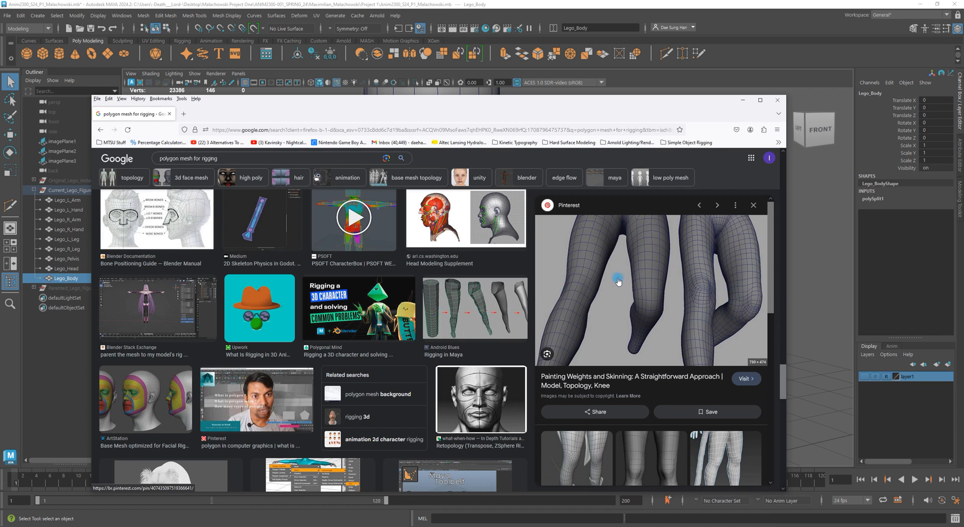
{"action": "scroll", "coordinate": [618, 282], "scroll_direction": "down", "scroll_amount": 4}
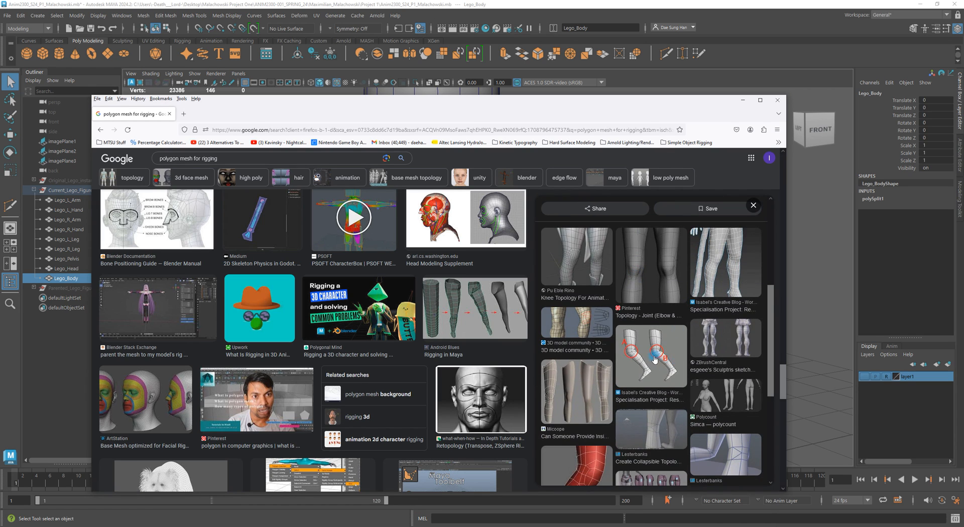
{"action": "left_click", "coordinate": [654, 359]}
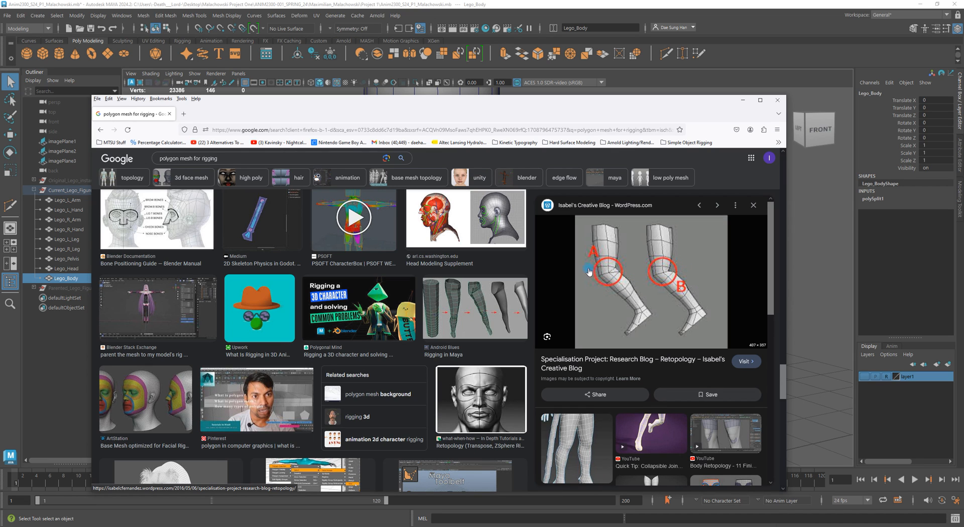
{"action": "scroll", "coordinate": [688, 397], "scroll_direction": "down", "scroll_amount": 3}
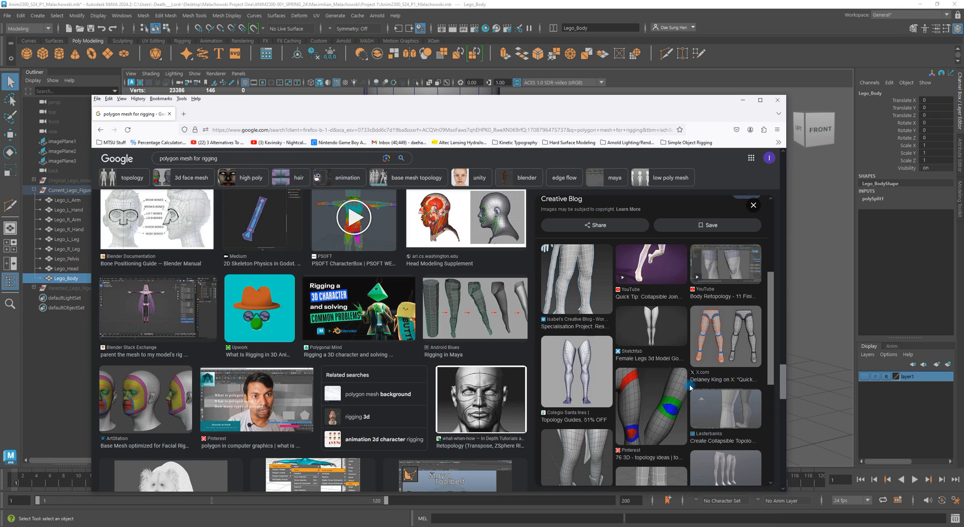
{"action": "scroll", "coordinate": [690, 386], "scroll_direction": "down", "scroll_amount": 2}
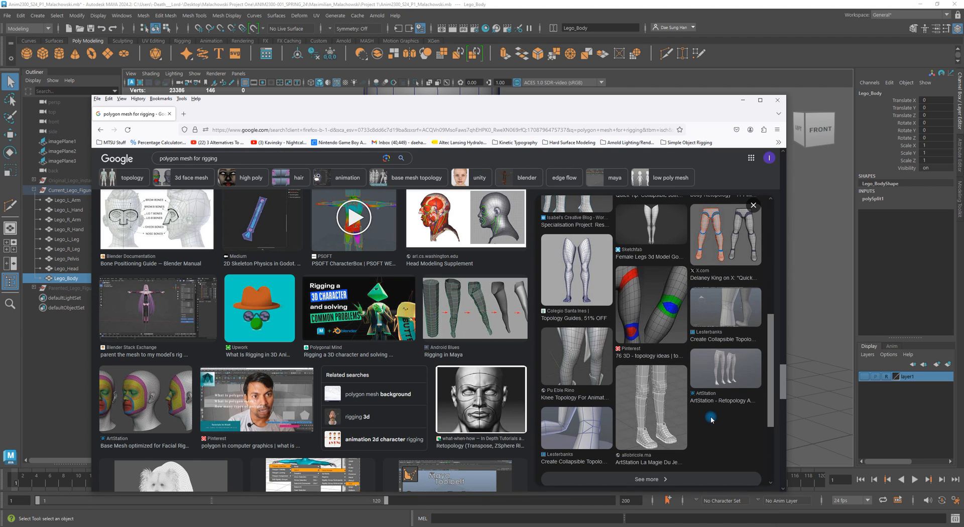
{"action": "scroll", "coordinate": [709, 416], "scroll_direction": "down", "scroll_amount": 3}
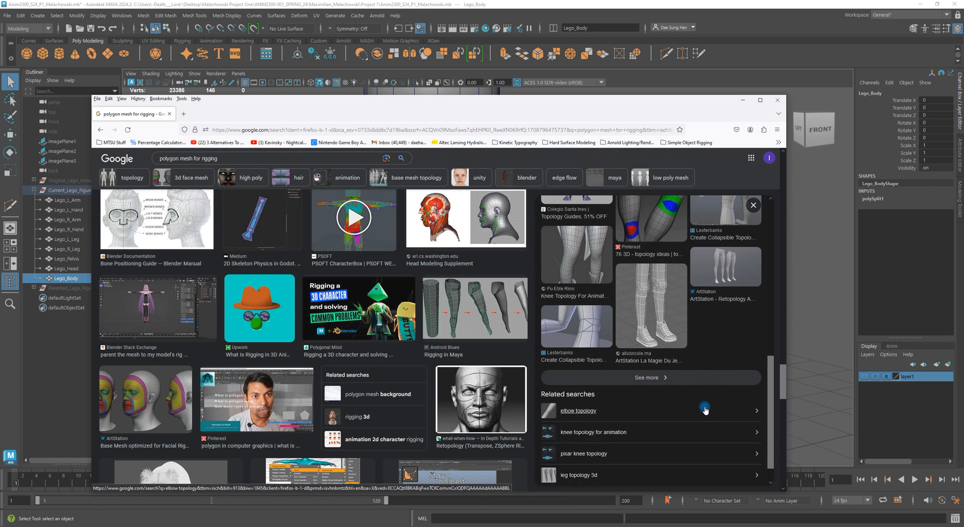
{"action": "scroll", "coordinate": [308, 361], "scroll_direction": "down", "scroll_amount": 4}
{"action": "scroll", "coordinate": [309, 361], "scroll_direction": "down", "scroll_amount": 5}
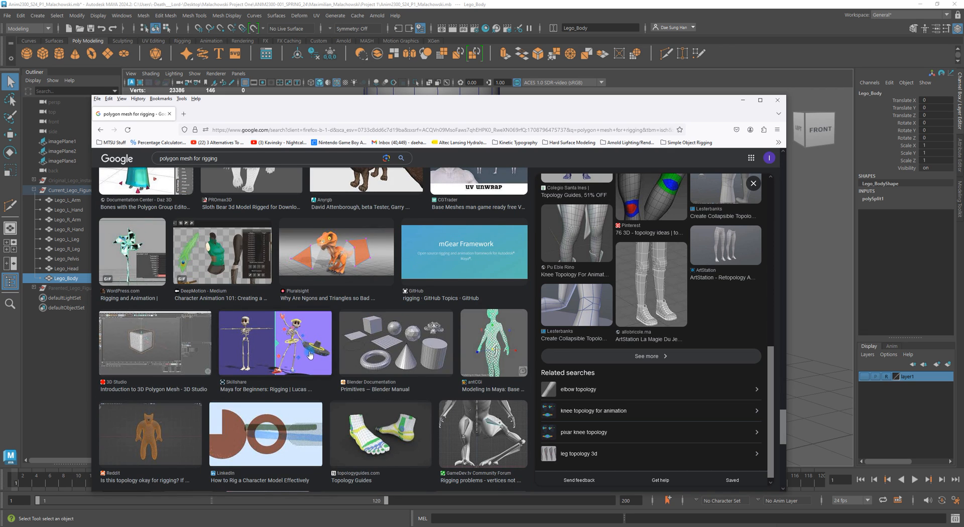
{"action": "scroll", "coordinate": [309, 353], "scroll_direction": "down", "scroll_amount": 6}
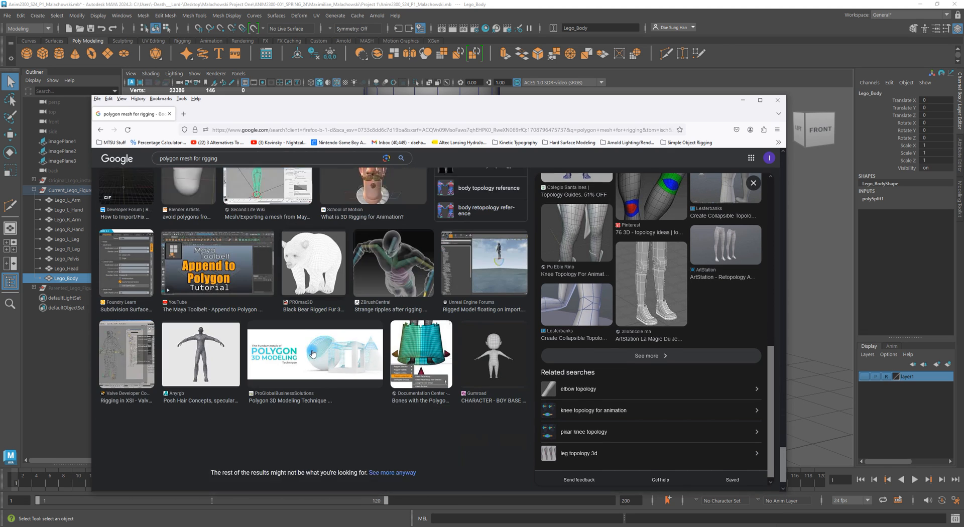
- Return to Maya and inspect the torso from several angles and in the front view with shaded display
{"action": "left_click", "coordinate": [743, 100]}
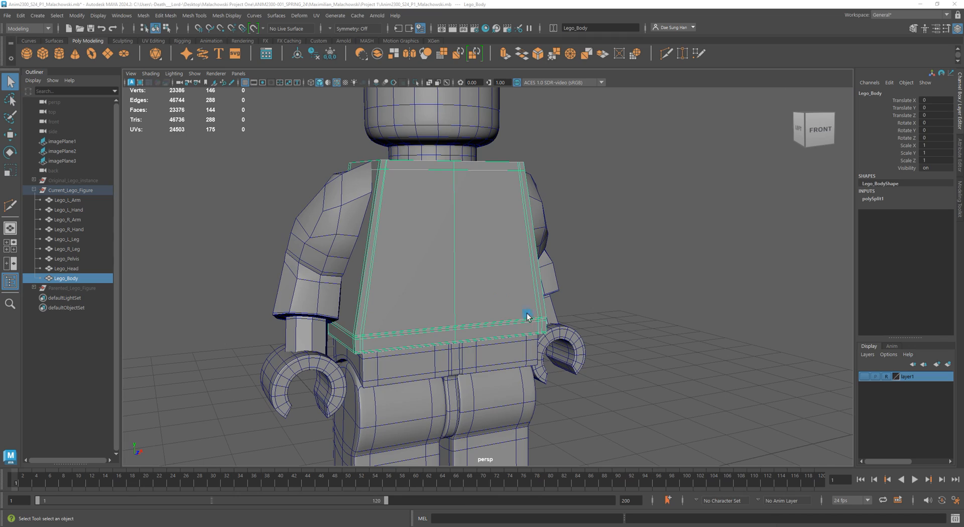
{"action": "left_click_drag", "start_coordinate": [409, 255], "coordinate": [607, 236], "text": "alt"}
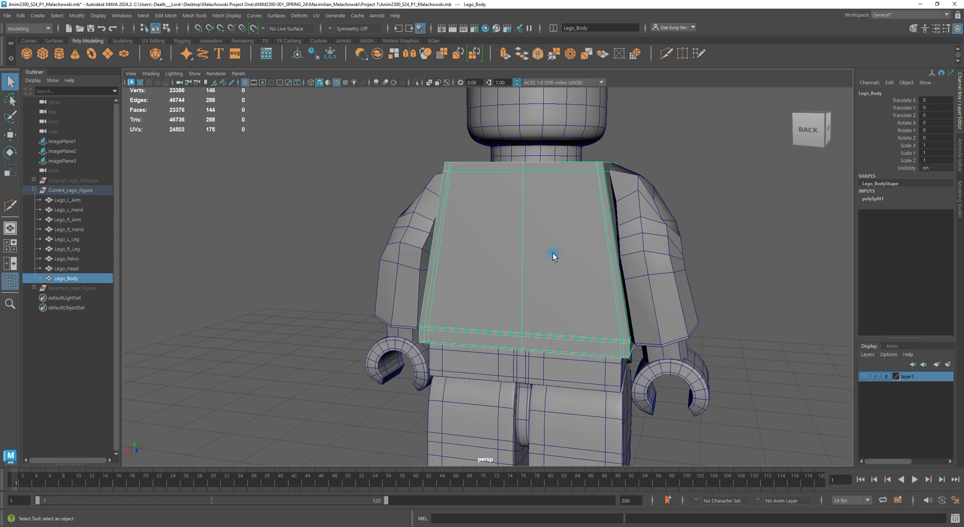
{"action": "left_click_drag", "start_coordinate": [546, 213], "coordinate": [478, 226], "text": "alt"}
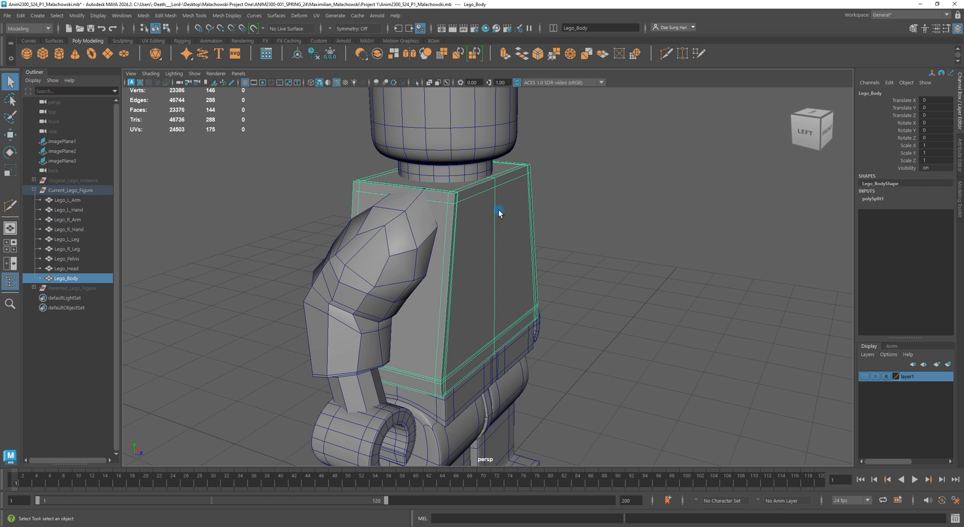
{"action": "left_click_drag", "start_coordinate": [488, 238], "coordinate": [393, 218], "text": "alt"}
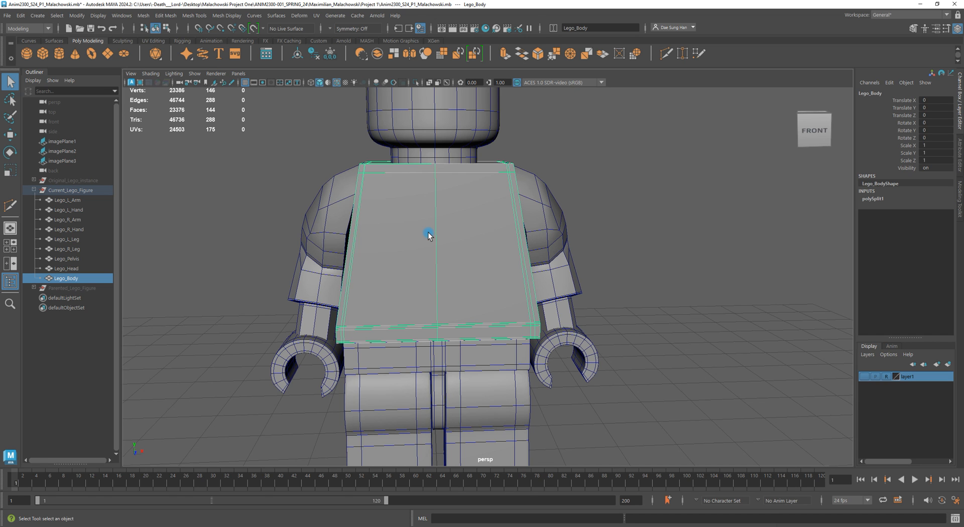
{"action": "key", "text": "space"}
{"action": "key", "text": "space"}
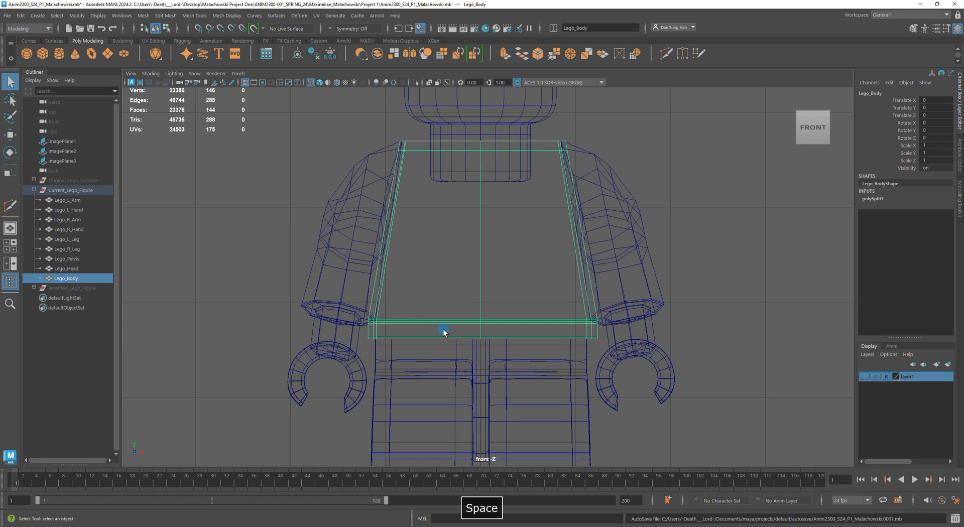
{"action": "key", "text": "5"}
{"action": "mouse_move", "coordinate": [441, 308]}
{"action": "right_mouse_down", "text": "alt"}
{"action": "mouse_move", "coordinate": [420, 288]}
{"action": "mouse_move", "coordinate": [410, 294]}
{"action": "right_mouse_up", "text": "alt"}
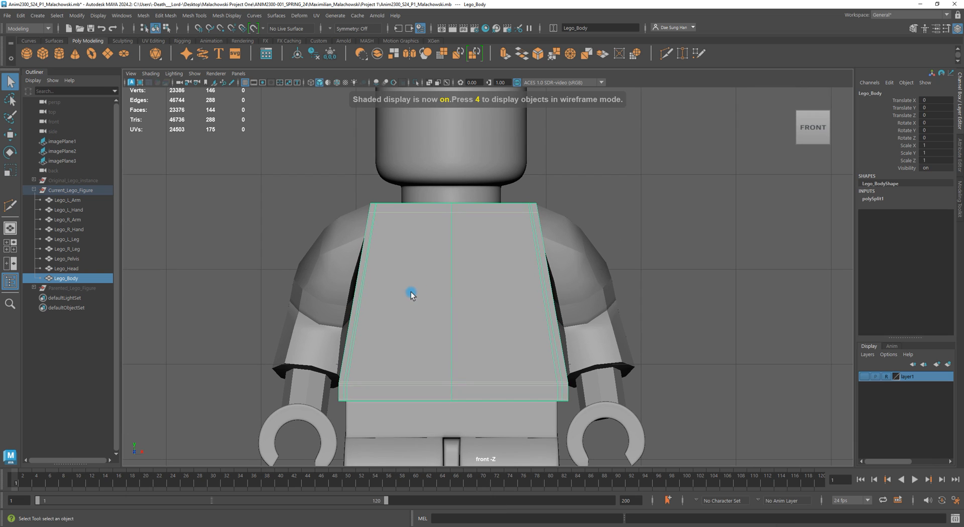
{"action": "right_click_drag", "start_coordinate": [688, 221], "coordinate": [628, 205], "text": "shift"}
{"action": "left_click", "coordinate": [758, 251]}
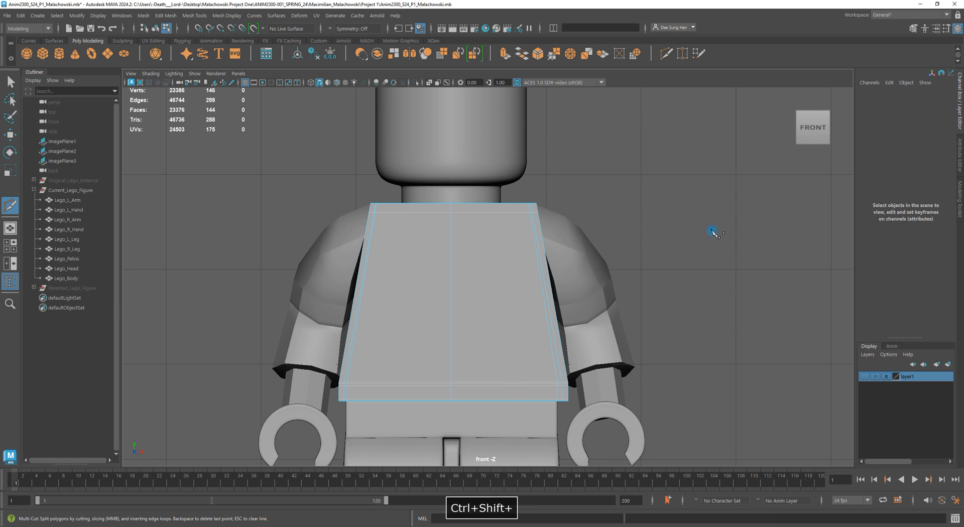
{"action": "key", "text": "Escape"}
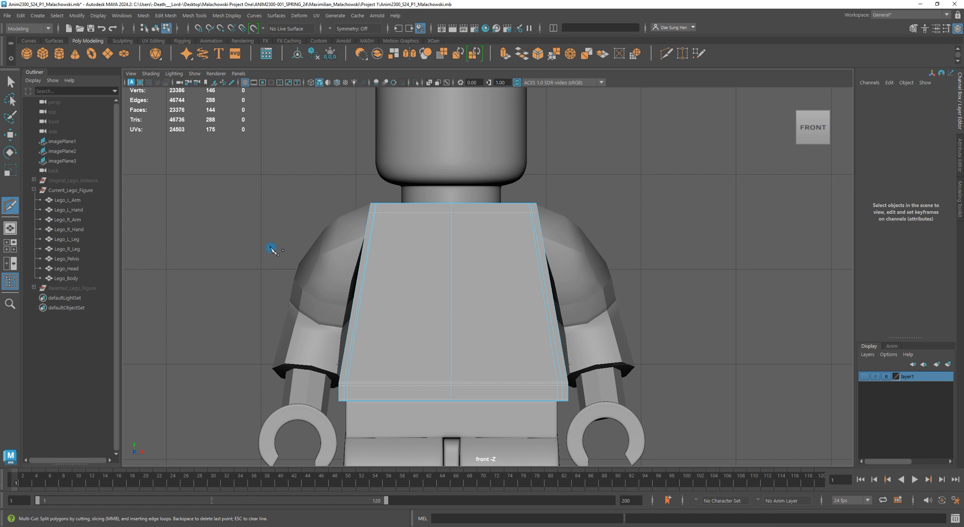
- Examine the torso's side edges in the front view by selecting them and an edge loop
{"action": "key", "text": "w"}
{"action": "right_click_drag", "start_coordinate": [288, 232], "coordinate": [643, 252], "text": "alt"}
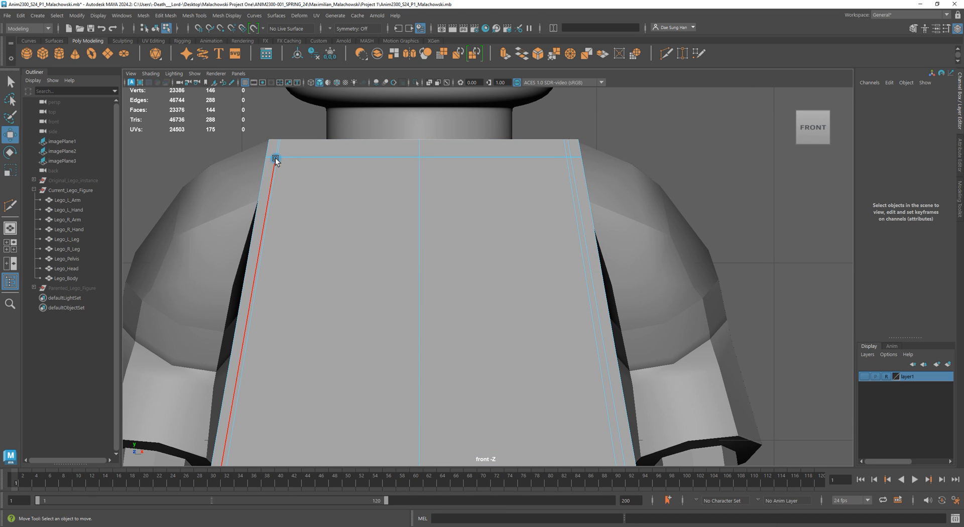
{"action": "right_click_drag", "start_coordinate": [492, 163], "coordinate": [341, 201], "text": "alt"}
{"action": "right_click_drag", "start_coordinate": [354, 241], "coordinate": [592, 338], "text": "alt"}
{"action": "right_click_drag", "start_coordinate": [442, 333], "coordinate": [693, 369], "text": "alt"}
{"action": "right_click_drag", "start_coordinate": [500, 273], "coordinate": [708, 315], "text": "alt"}
{"action": "middle_click_drag", "start_coordinate": [439, 296], "coordinate": [744, 291], "text": "alt"}
{"action": "middle_click_drag", "start_coordinate": [276, 321], "coordinate": [524, 316], "text": "alt"}
{"action": "key", "text": "f"}
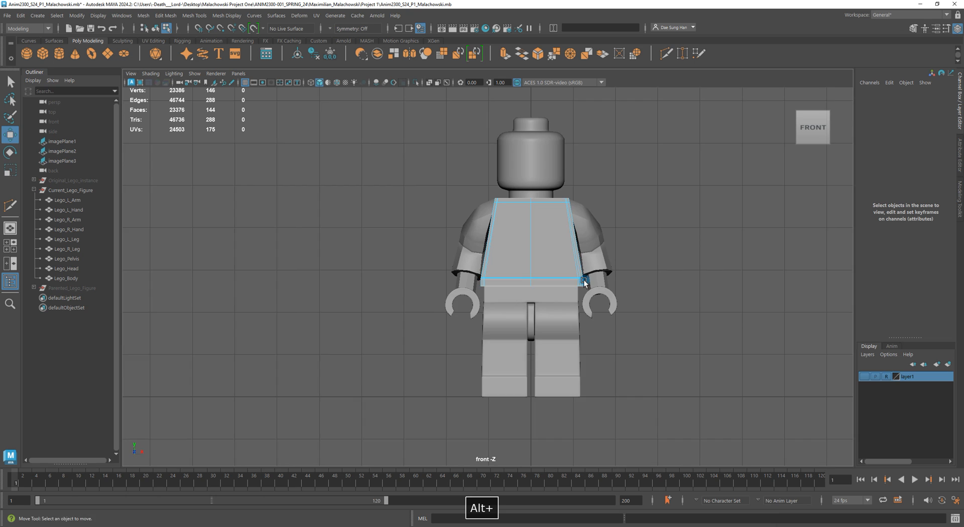
{"action": "right_click_drag", "start_coordinate": [466, 282], "coordinate": [572, 282], "text": "alt"}
{"action": "key", "text": "w"}
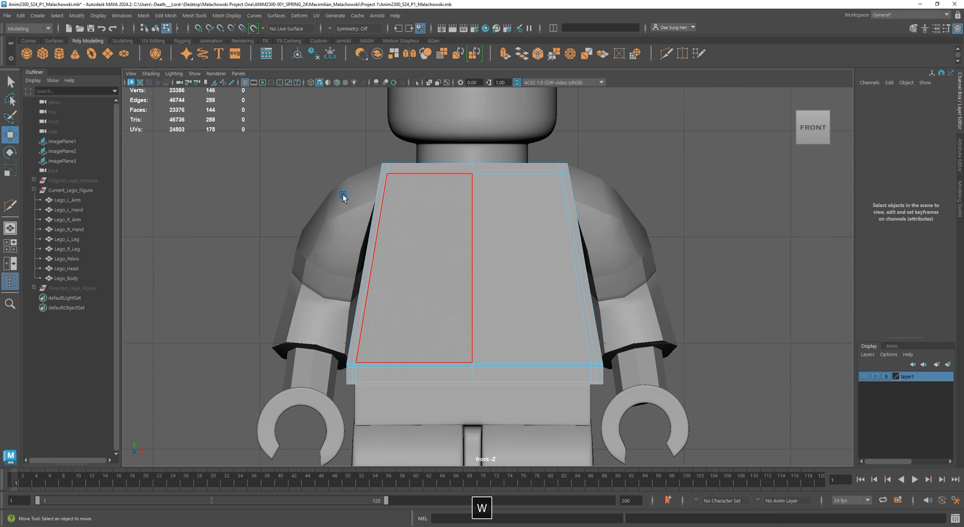
{"action": "right_click_drag", "start_coordinate": [345, 203], "coordinate": [476, 204], "text": "alt"}
{"action": "middle_click_drag", "start_coordinate": [291, 115], "coordinate": [397, 246], "text": "alt"}
{"action": "right_click_drag", "start_coordinate": [397, 246], "coordinate": [667, 304], "text": "alt"}
{"action": "key", "text": "3"}
{"action": "middle_click_drag", "start_coordinate": [667, 303], "coordinate": [295, 303], "text": "alt"}
{"action": "right_click_drag", "start_coordinate": [294, 304], "coordinate": [540, 233], "text": "alt"}
{"action": "key", "text": "1"}
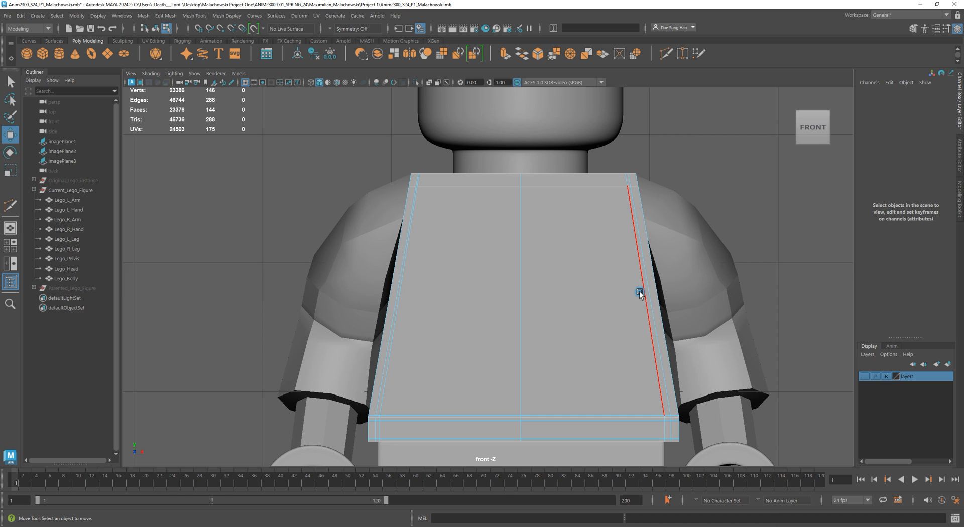
{"action": "middle_click_drag", "start_coordinate": [635, 282], "coordinate": [523, 276], "text": "alt"}
{"action": "key", "text": "1"}
{"action": "double_click", "coordinate": [550, 214]}
- Inspect the torso's side and top edges in the perspective view, selecting individual edges along its corner
{"action": "key", "text": "space"}
{"action": "key", "text": "space"}
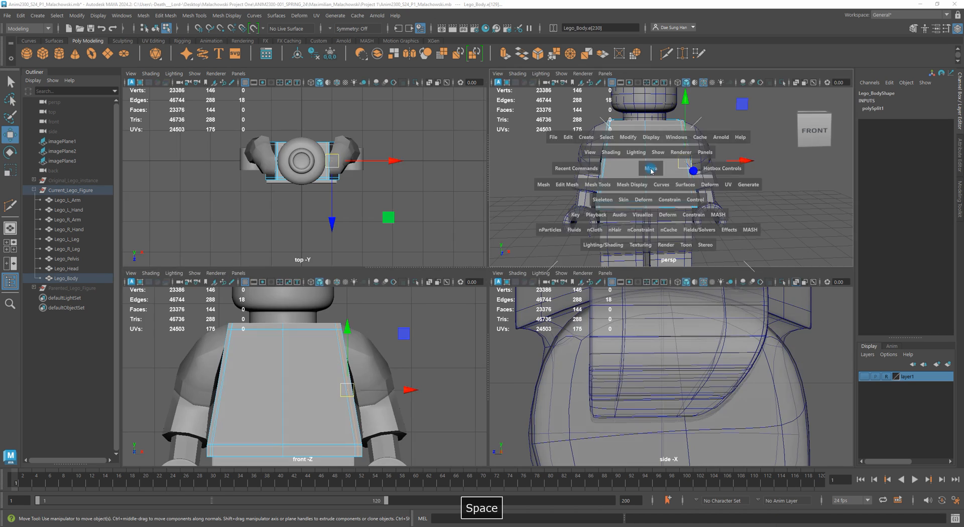
{"action": "left_click_drag", "start_coordinate": [566, 211], "coordinate": [522, 265], "text": "alt"}
{"action": "middle_click_drag", "start_coordinate": [500, 216], "coordinate": [490, 259], "text": "alt"}
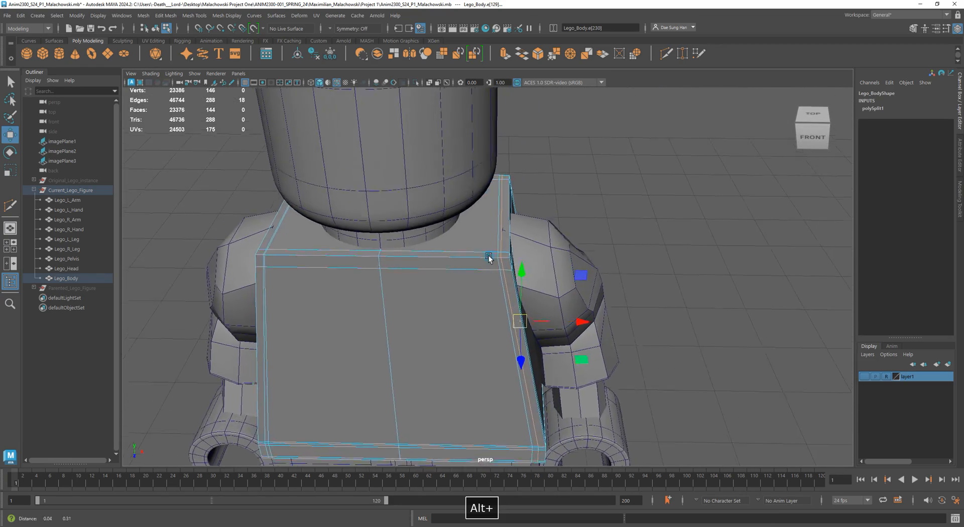
{"action": "right_click_drag", "start_coordinate": [491, 258], "coordinate": [805, 239], "text": "alt"}
{"action": "middle_click_drag", "start_coordinate": [746, 177], "coordinate": [714, 252], "text": "alt"}
{"action": "right_click_drag", "start_coordinate": [715, 252], "coordinate": [665, 221], "text": "alt"}
{"action": "left_click", "coordinate": [662, 180]}
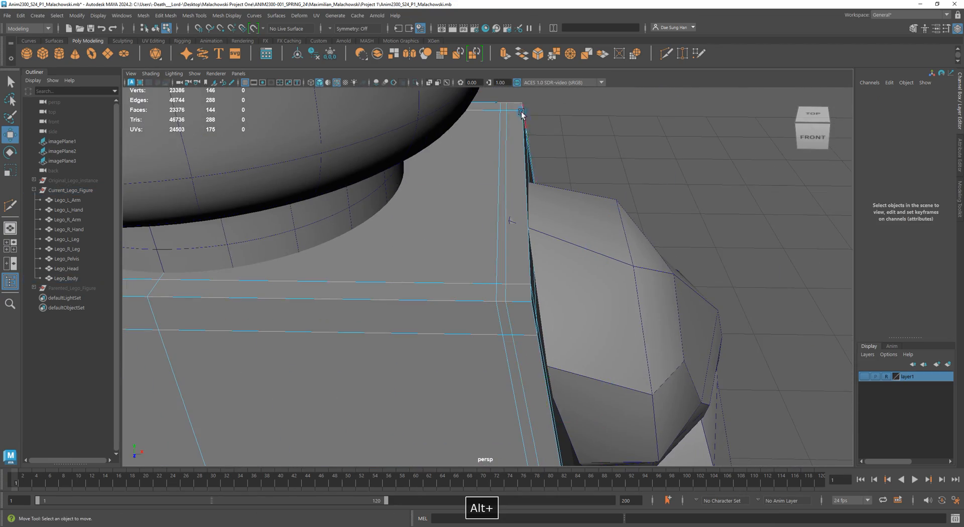
{"action": "left_click", "coordinate": [505, 107]}
{"action": "left_click_drag", "start_coordinate": [506, 107], "coordinate": [504, 294]}
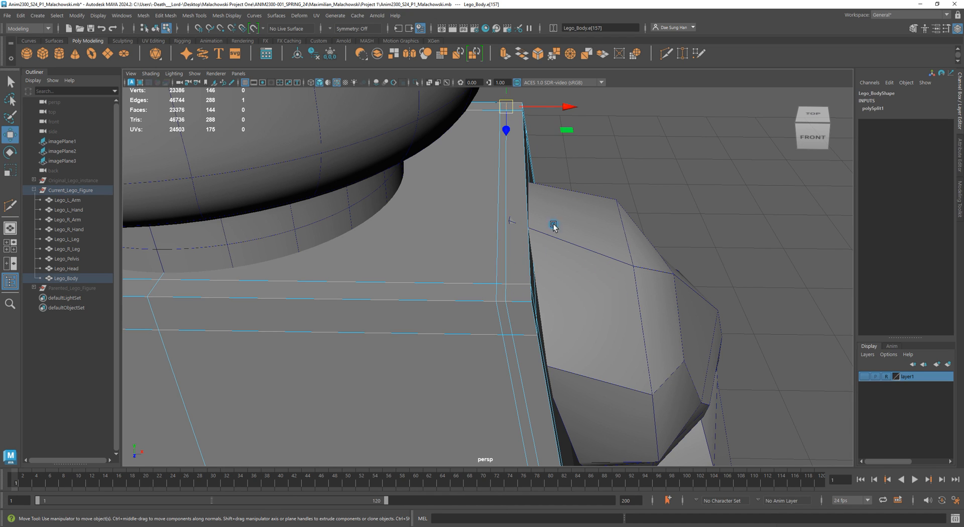
{"action": "left_click", "coordinate": [505, 288], "text": "shift"}
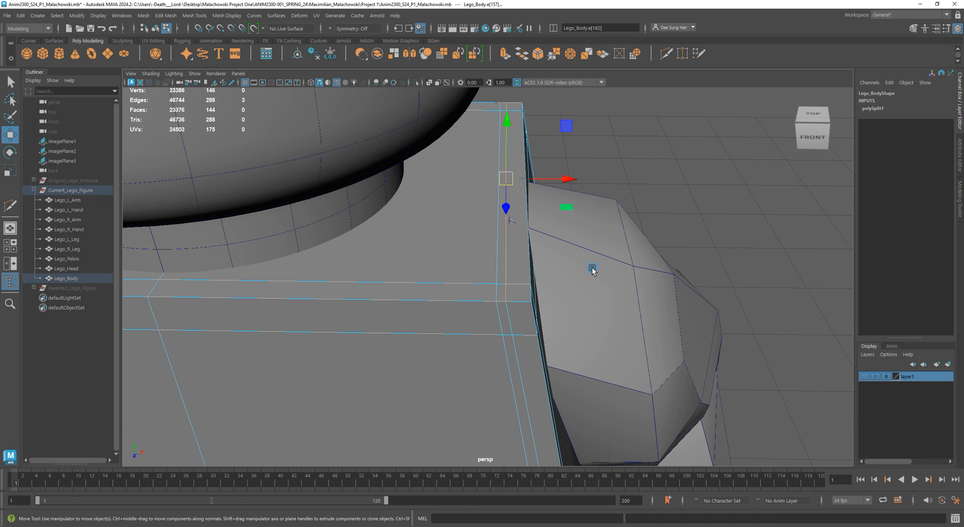
- Select the edge loop along the torso's side and set the transform constraint to Edge slide
{"action": "left_click_drag", "start_coordinate": [559, 337], "coordinate": [552, 297], "text": "alt"}
{"action": "middle_click_drag", "start_coordinate": [540, 293], "coordinate": [507, 291], "text": "alt"}
{"action": "left_click", "coordinate": [662, 212]}
{"action": "left_click_drag", "start_coordinate": [598, 211], "coordinate": [597, 241], "text": "alt"}
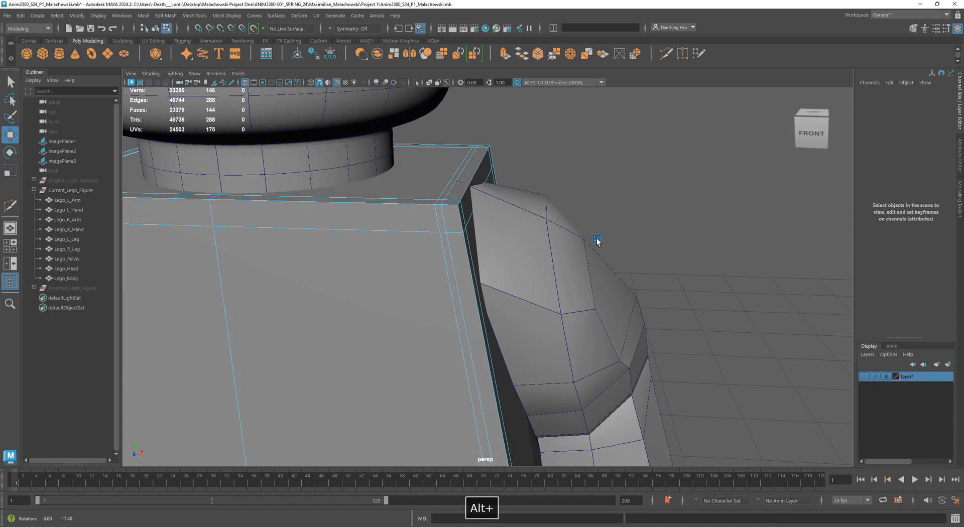
{"action": "double_click", "coordinate": [447, 197]}
{"action": "left_click_drag", "start_coordinate": [760, 302], "coordinate": [657, 291], "text": "alt"}
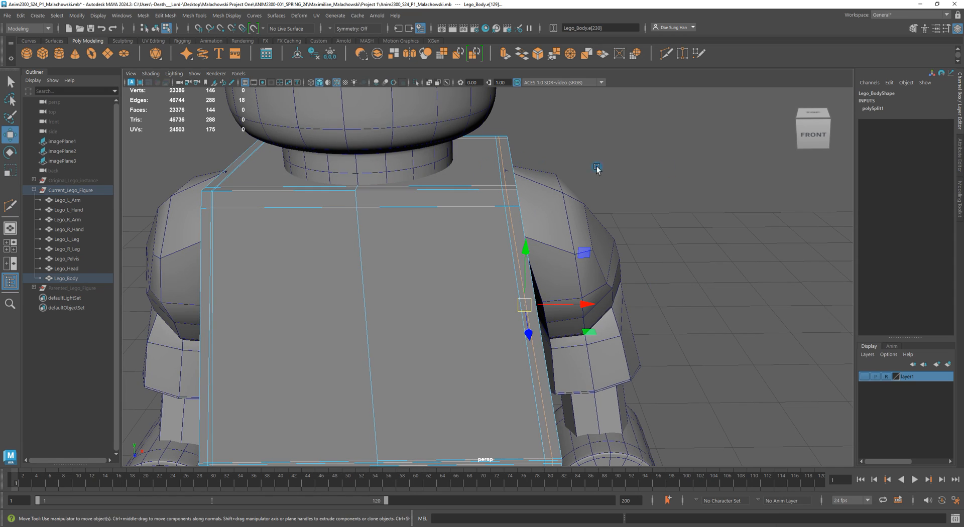
{"action": "left_click", "coordinate": [961, 199]}
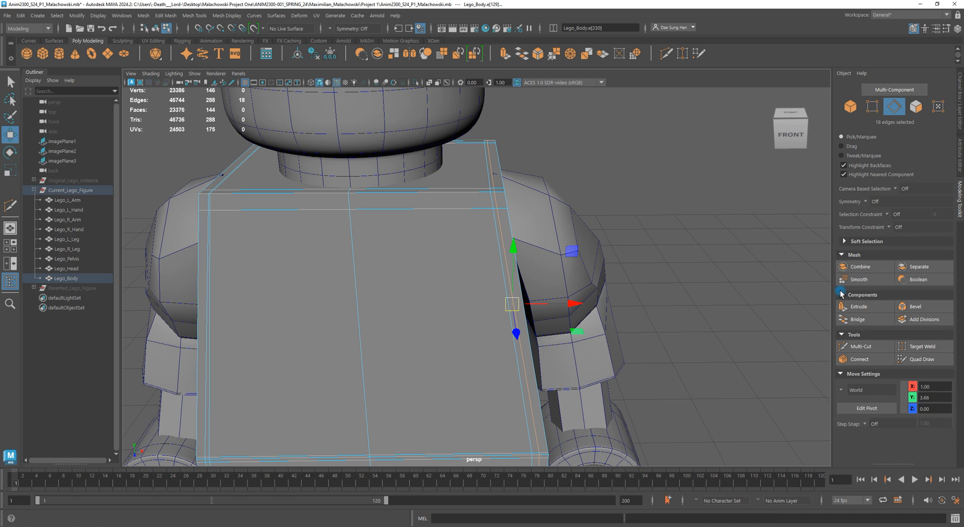
{"action": "left_click", "coordinate": [897, 227]}
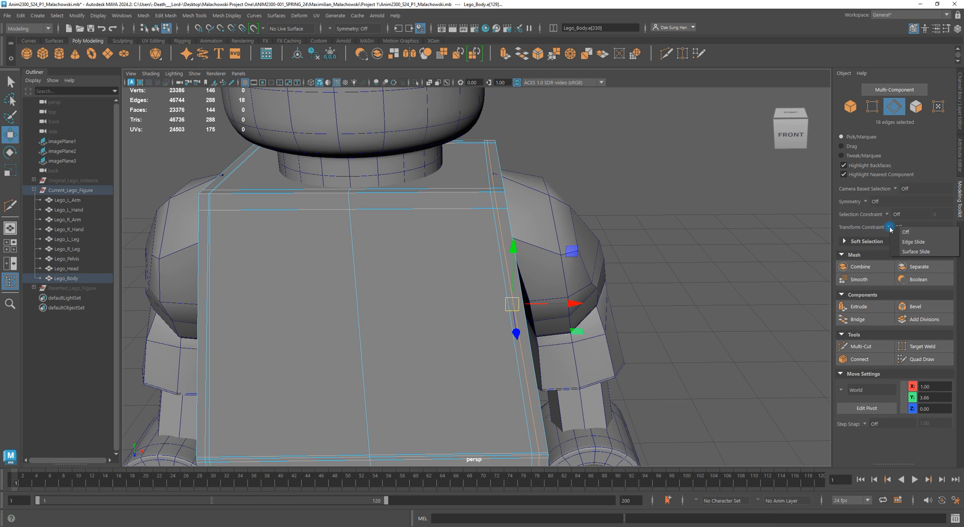
{"action": "left_click", "coordinate": [911, 243]}
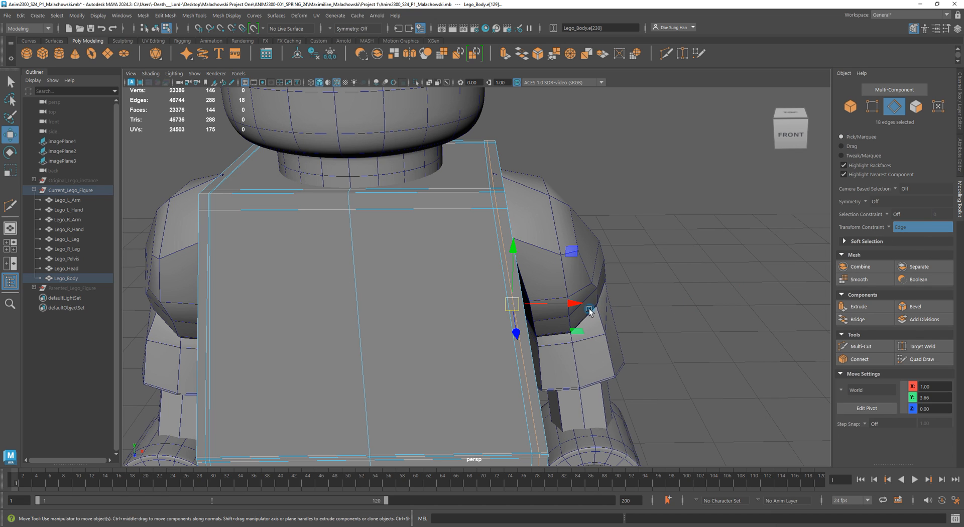
- Select the edge loop along the torso's top and inspect it from the back
{"action": "left_click_drag", "start_coordinate": [598, 306], "coordinate": [582, 306]}
{"action": "left_click_drag", "start_coordinate": [581, 306], "coordinate": [575, 244], "text": "alt"}
{"action": "left_click_drag", "start_coordinate": [575, 244], "coordinate": [547, 274], "text": "alt"}
{"action": "right_click_drag", "start_coordinate": [547, 274], "coordinate": [509, 232], "text": "alt"}
{"action": "double_click", "coordinate": [526, 224]}
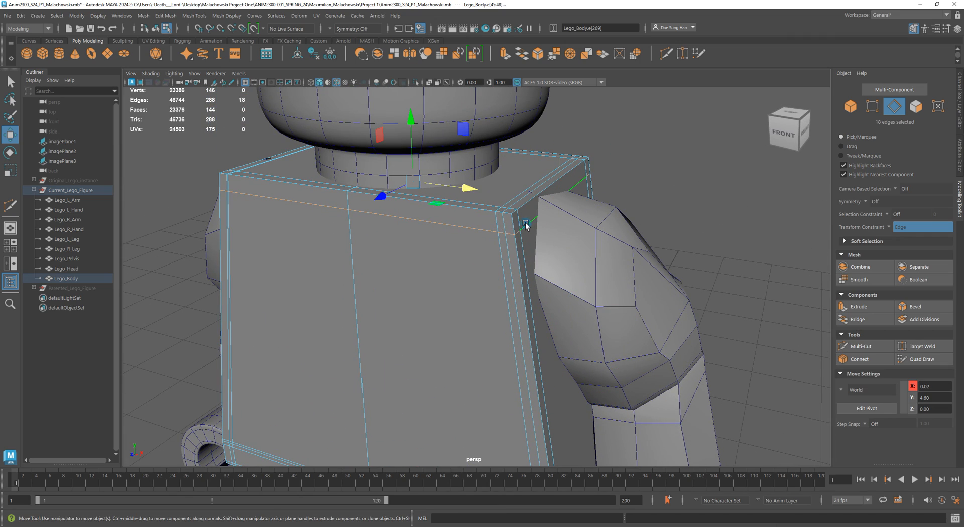
{"action": "left_click_drag", "start_coordinate": [523, 225], "coordinate": [409, 200], "text": "alt"}
{"action": "right_click_drag", "start_coordinate": [409, 201], "coordinate": [482, 235], "text": "alt"}
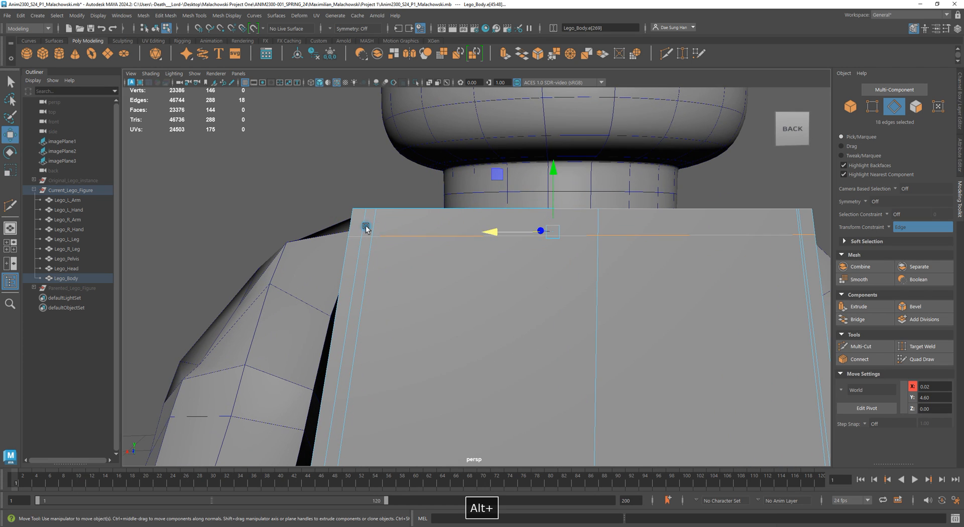
- Orbit around the torso to examine its shoulder and side edges
{"action": "left_click_drag", "start_coordinate": [555, 171], "coordinate": [582, 161]}
{"action": "left_click_drag", "start_coordinate": [424, 261], "coordinate": [577, 269], "text": "alt"}
{"action": "right_click_drag", "start_coordinate": [578, 269], "coordinate": [596, 280], "text": "alt"}
{"action": "right_click_drag", "start_coordinate": [683, 304], "coordinate": [654, 308], "text": "alt"}
{"action": "left_click_drag", "start_coordinate": [651, 424], "coordinate": [619, 287]}
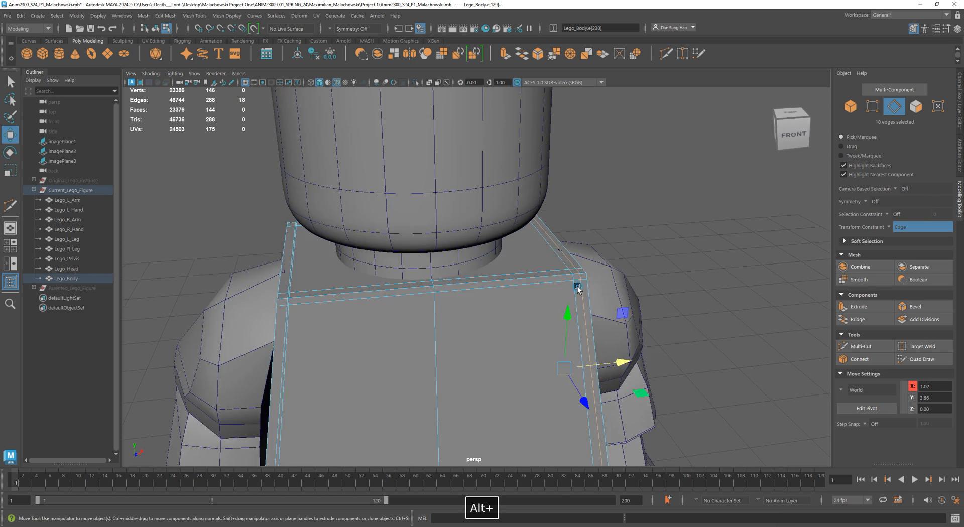
{"action": "left_click_drag", "start_coordinate": [396, 281], "coordinate": [441, 258], "text": "alt"}
{"action": "right_click_drag", "start_coordinate": [390, 250], "coordinate": [428, 245], "text": "alt"}
{"action": "right_click_drag", "start_coordinate": [550, 258], "coordinate": [491, 258], "text": "alt"}
{"action": "left_click_drag", "start_coordinate": [592, 231], "coordinate": [556, 221], "text": "alt"}
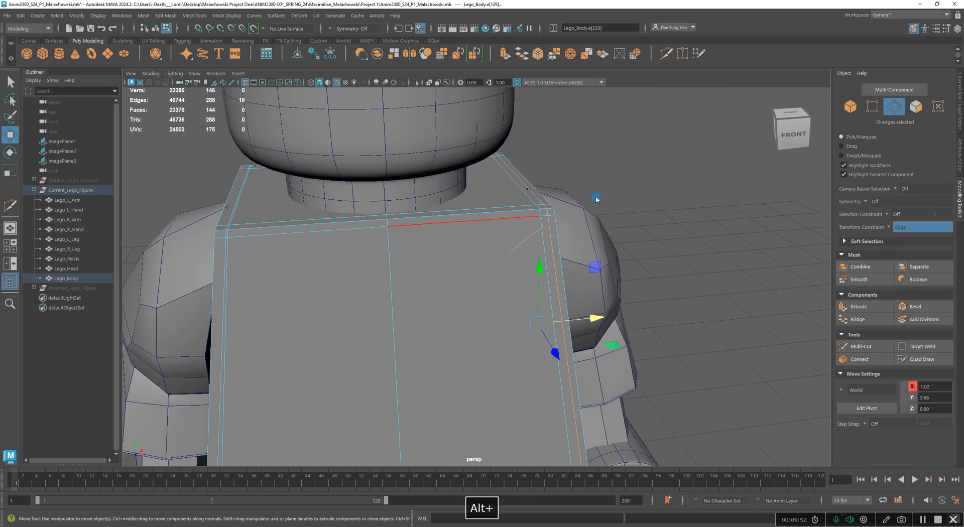
{"action": "right_click_drag", "start_coordinate": [556, 221], "coordinate": [581, 209]}
{"action": "left_click", "coordinate": [584, 210]}
{"action": "left_click", "coordinate": [491, 252]}
{"action": "right_click_drag", "start_coordinate": [536, 258], "coordinate": [556, 301], "text": "alt"}
{"action": "left_click_drag", "start_coordinate": [555, 301], "coordinate": [535, 285], "text": "alt"}
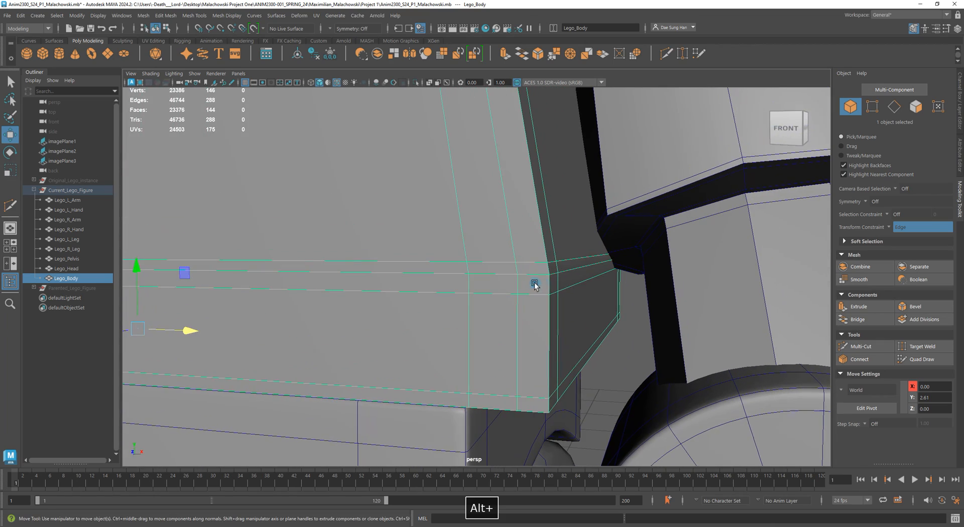
- Preview the torso with smooth mesh display and inspect it from the front
{"action": "key", "text": "3"}
{"action": "right_click_drag", "start_coordinate": [613, 323], "coordinate": [423, 226], "text": "alt"}
{"action": "left_click_drag", "start_coordinate": [424, 226], "coordinate": [455, 284], "text": "alt"}
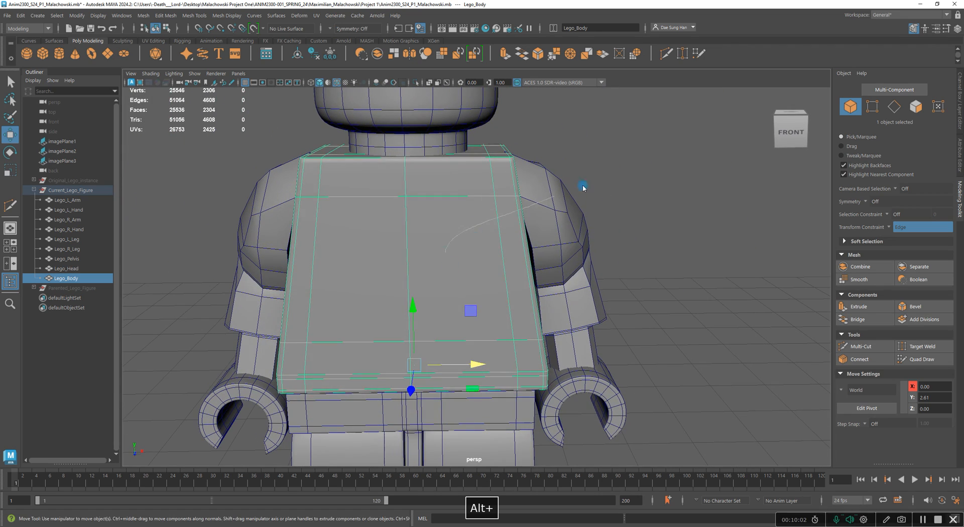
{"action": "left_click", "coordinate": [539, 261]}
{"action": "left_click_drag", "start_coordinate": [539, 261], "coordinate": [542, 254], "text": "alt"}
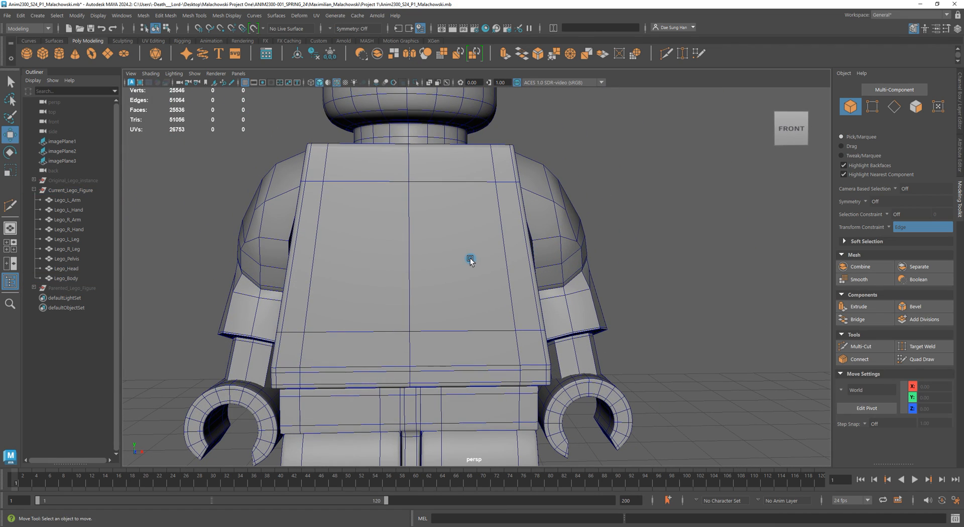
{"action": "left_click", "coordinate": [470, 251]}
{"action": "left_click_drag", "start_coordinate": [430, 242], "coordinate": [440, 224], "text": "alt"}
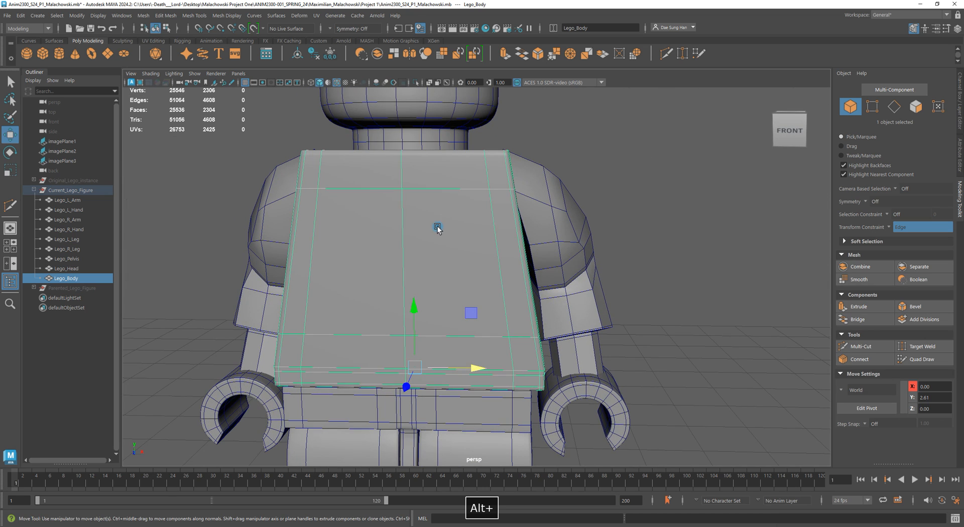
- Return to unsmoothed display, select the torso's centre-line vertices in front wireframe view, and turn the transform constraint off
{"action": "key", "text": "space"}
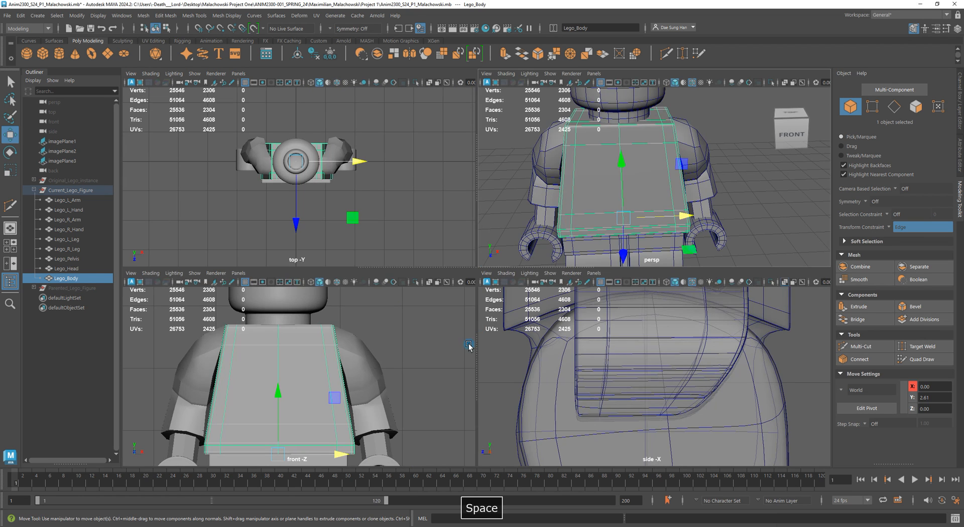
{"action": "key", "text": "space"}
{"action": "key", "text": "1"}
{"action": "key", "text": "F9"}
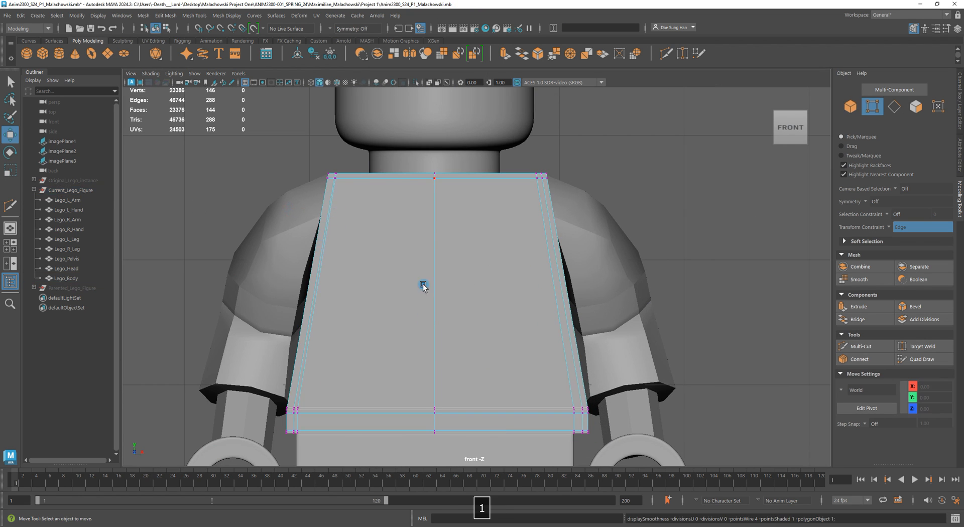
{"action": "key", "text": "4"}
{"action": "left_click_drag", "start_coordinate": [460, 457], "coordinate": [417, 190]}
{"action": "key", "text": "r"}
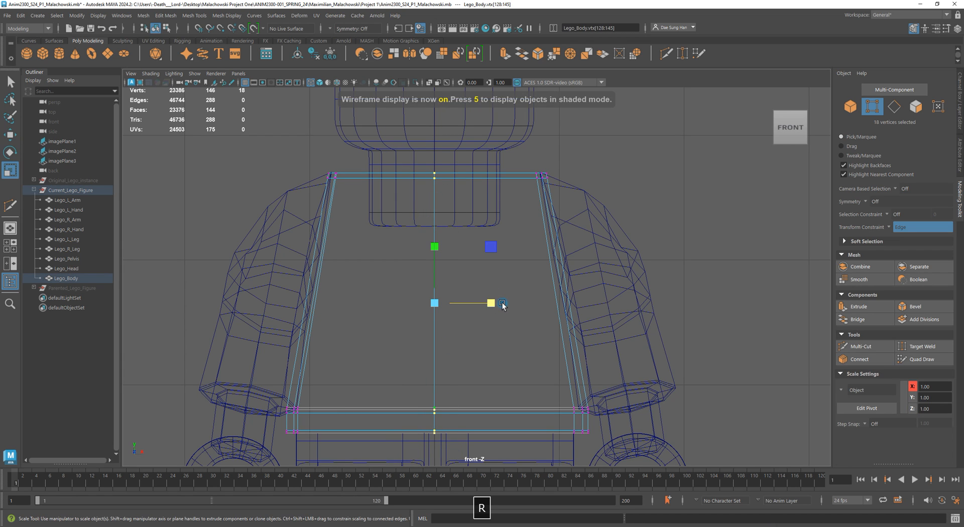
{"action": "left_click", "coordinate": [887, 227]}
{"action": "left_click", "coordinate": [919, 229]}
{"action": "mouse_move", "coordinate": [490, 304]}
{"action": "left_mouse_down"}
{"action": "mouse_move", "coordinate": [447, 304]}
{"action": "mouse_move", "coordinate": [485, 316]}
{"action": "left_mouse_up"}
- Select the faces of the torso's left half in front wireframe view and delete them
{"action": "key", "text": "w"}
{"action": "right_click_drag", "start_coordinate": [373, 285], "coordinate": [594, 347], "text": "alt"}
{"action": "middle_click_drag", "start_coordinate": [594, 347], "coordinate": [647, 310], "text": "alt"}
{"action": "right_click_drag", "start_coordinate": [281, 251], "coordinate": [682, 349], "text": "alt"}
{"action": "right_click_drag", "start_coordinate": [329, 266], "coordinate": [511, 336], "text": "alt"}
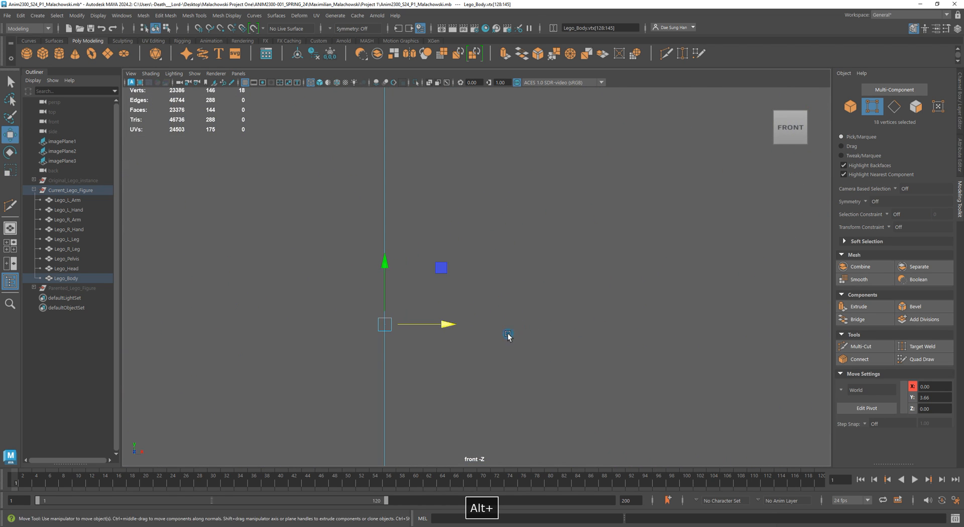
{"action": "right_click_drag", "start_coordinate": [546, 282], "coordinate": [576, 276], "text": "alt"}
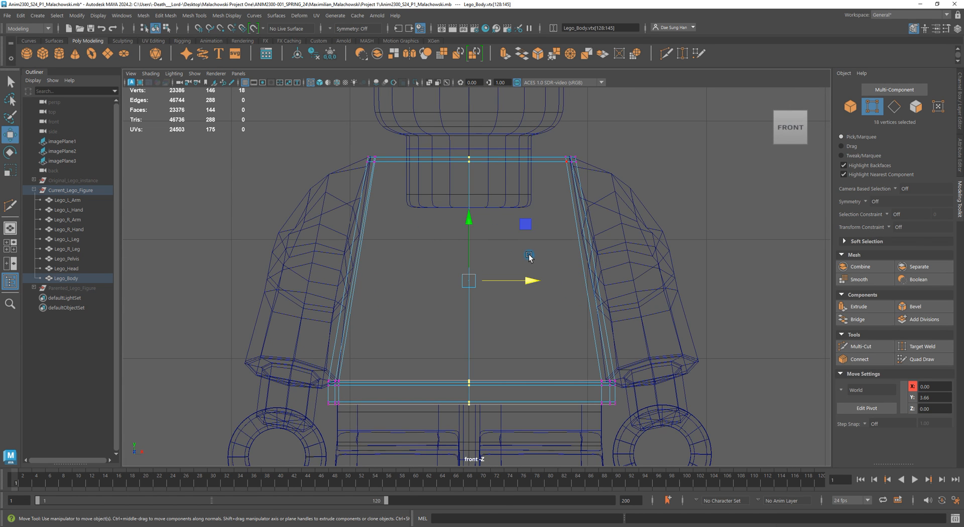
{"action": "key", "text": "5"}
{"action": "right_click_drag", "start_coordinate": [532, 173], "coordinate": [530, 199]}
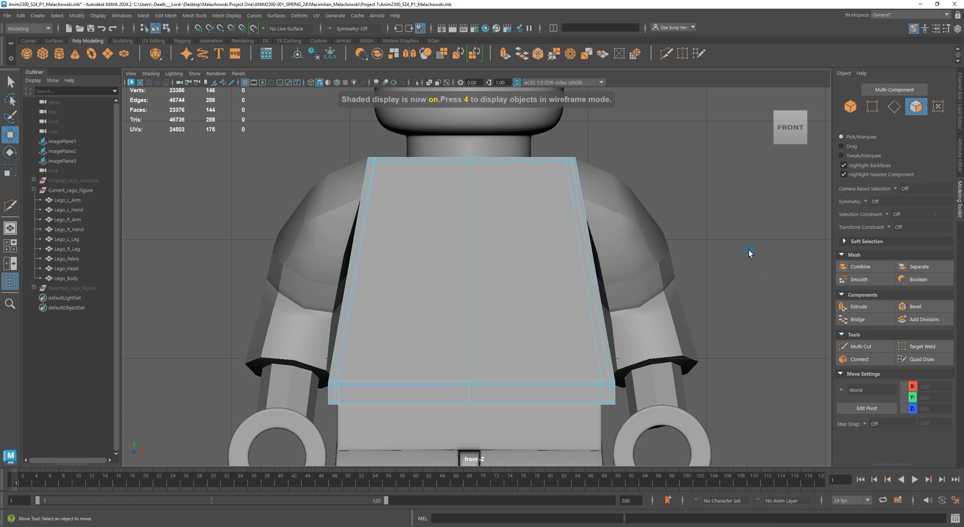
{"action": "right_click_drag", "start_coordinate": [444, 280], "coordinate": [420, 280], "text": "alt"}
{"action": "key", "text": "4"}
{"action": "left_click_drag", "start_coordinate": [303, 153], "coordinate": [447, 482]}
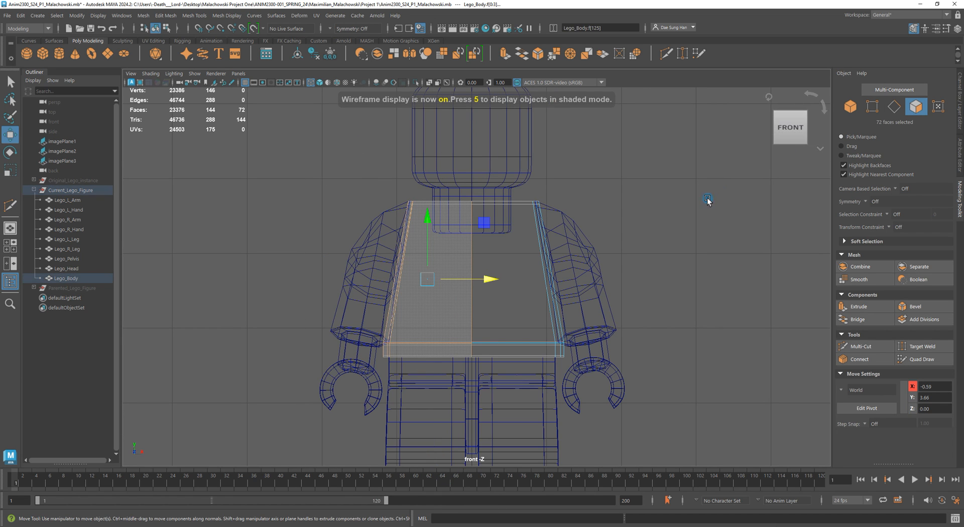
{"action": "key", "text": "BackSpace"}
{"action": "key", "text": "5"}
- Inspect the remaining half of the torso from several angles
{"action": "right_click_drag", "start_coordinate": [472, 248], "coordinate": [596, 209]}
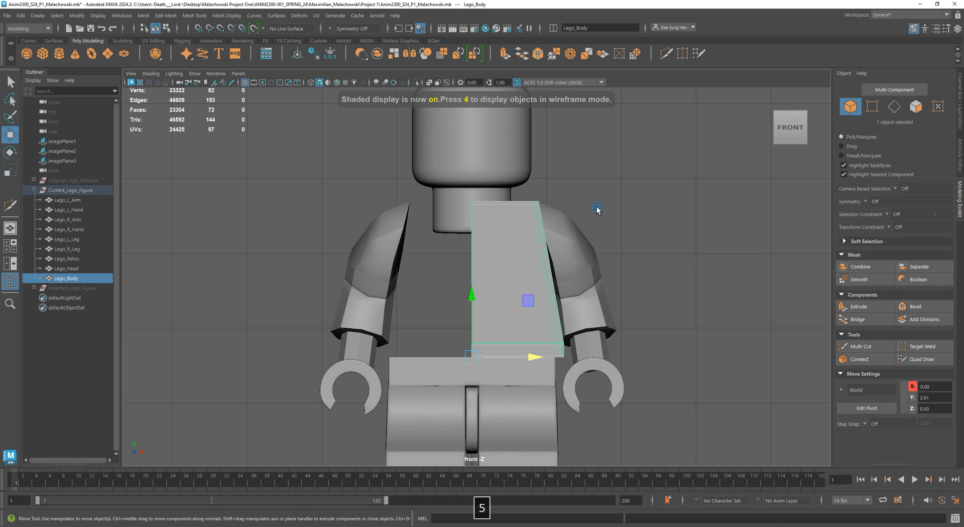
{"action": "scroll", "coordinate": [729, 268], "scroll_direction": "up", "scroll_amount": 3}
{"action": "key", "text": "w"}
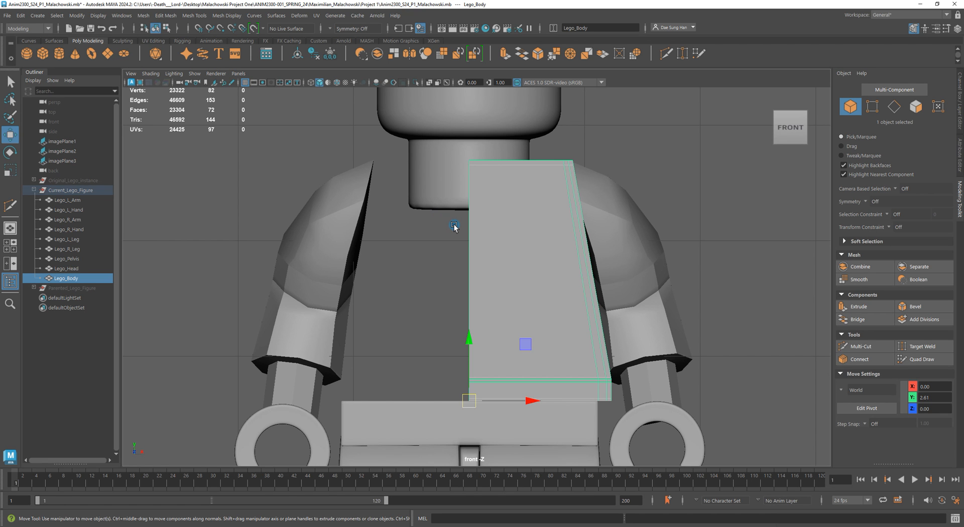
{"action": "key", "text": "space"}
{"action": "mouse_move", "coordinate": [610, 169]}
{"action": "left_mouse_down", "text": "alt"}
{"action": "mouse_move", "coordinate": [682, 159]}
{"action": "mouse_move", "coordinate": [601, 160]}
{"action": "left_mouse_up", "text": "alt"}
{"action": "key", "text": "space"}
{"action": "left_click_drag", "start_coordinate": [526, 238], "coordinate": [537, 199], "text": "alt"}
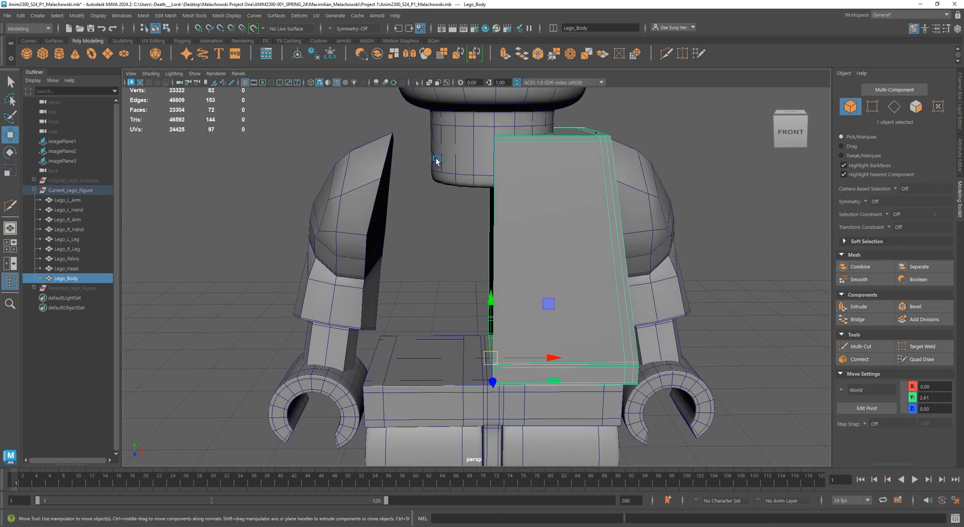
{"action": "left_click_drag", "start_coordinate": [577, 205], "coordinate": [754, 181], "text": "alt"}
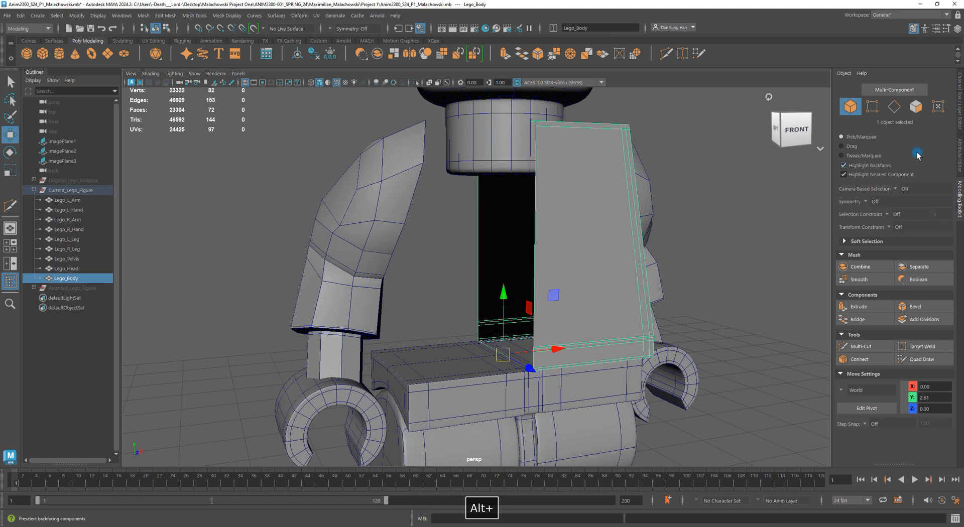
{"action": "left_click", "coordinate": [960, 95]}
{"action": "mouse_move", "coordinate": [585, 290]}
{"action": "left_mouse_down", "text": "alt"}
{"action": "mouse_move", "coordinate": [625, 299]}
{"action": "mouse_move", "coordinate": [603, 296]}
{"action": "left_mouse_up", "text": "alt"}
- Open the Duplicate Special options and set geometry type to Copy with scale -1, 1, 1
{"action": "left_click", "coordinate": [21, 17]}
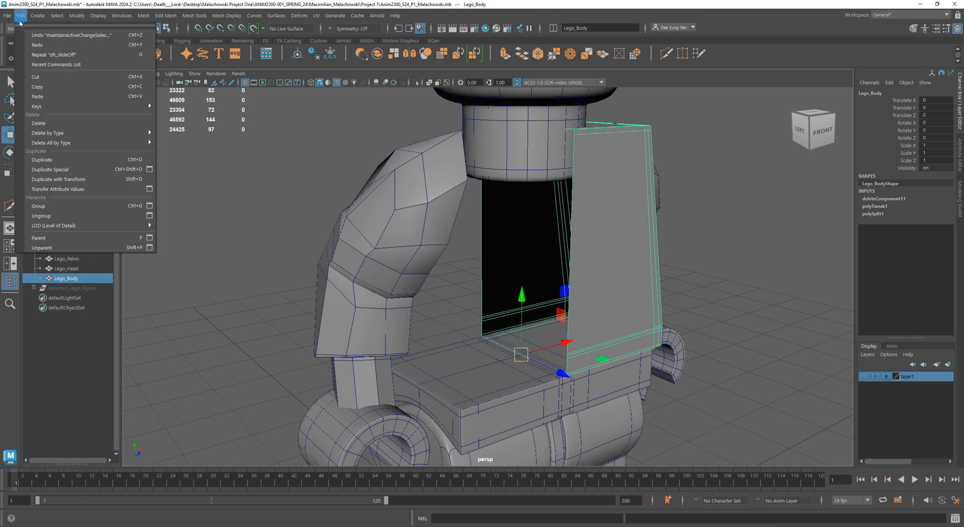
{"action": "left_click", "coordinate": [150, 170]}
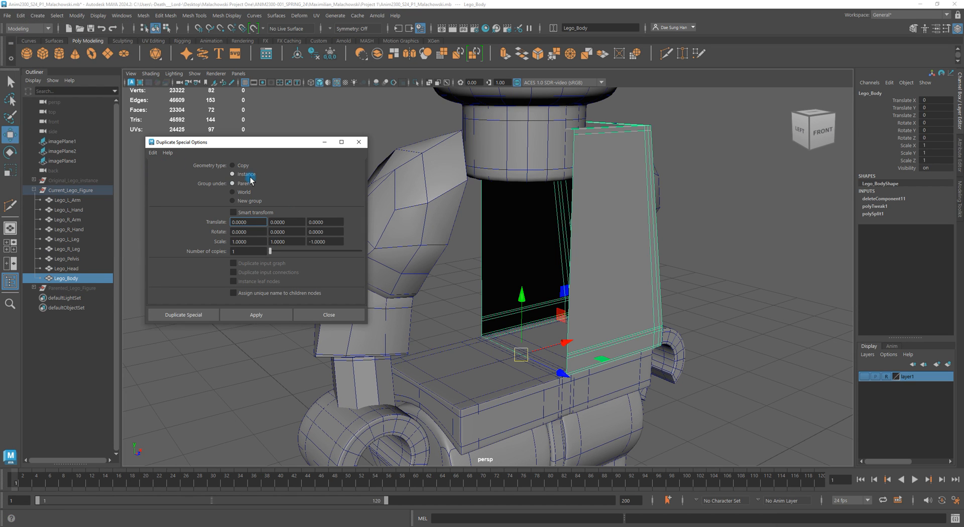
{"action": "left_click", "coordinate": [241, 165]}
{"action": "left_click_drag", "start_coordinate": [259, 142], "coordinate": [166, 142]}
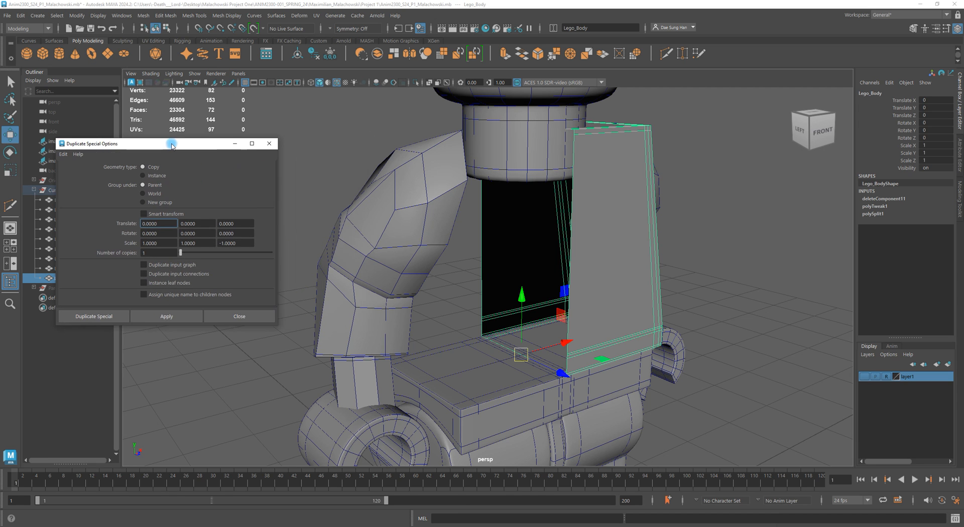
{"action": "left_click_drag", "start_coordinate": [492, 258], "coordinate": [476, 248], "text": "alt"}
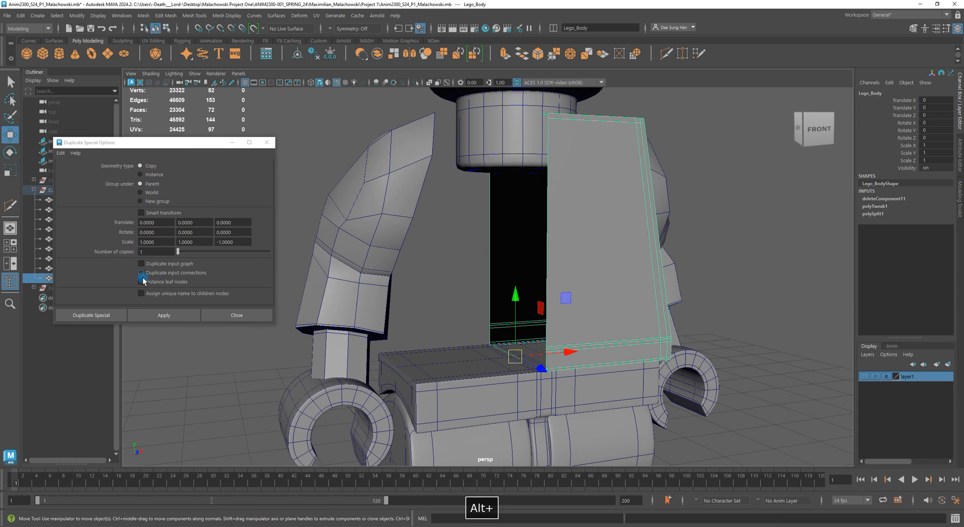
{"action": "left_click_drag", "start_coordinate": [286, 251], "coordinate": [469, 310], "text": "alt"}
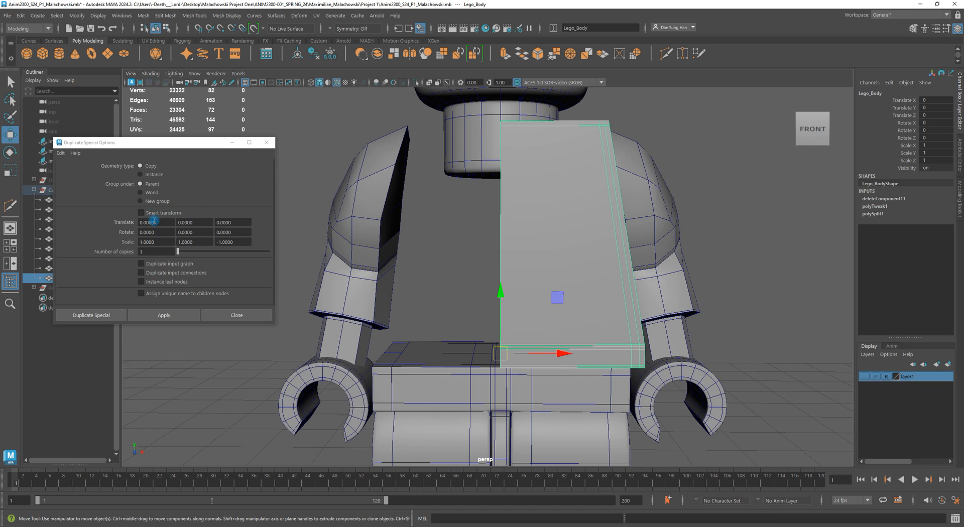
{"action": "left_click", "coordinate": [141, 242]}
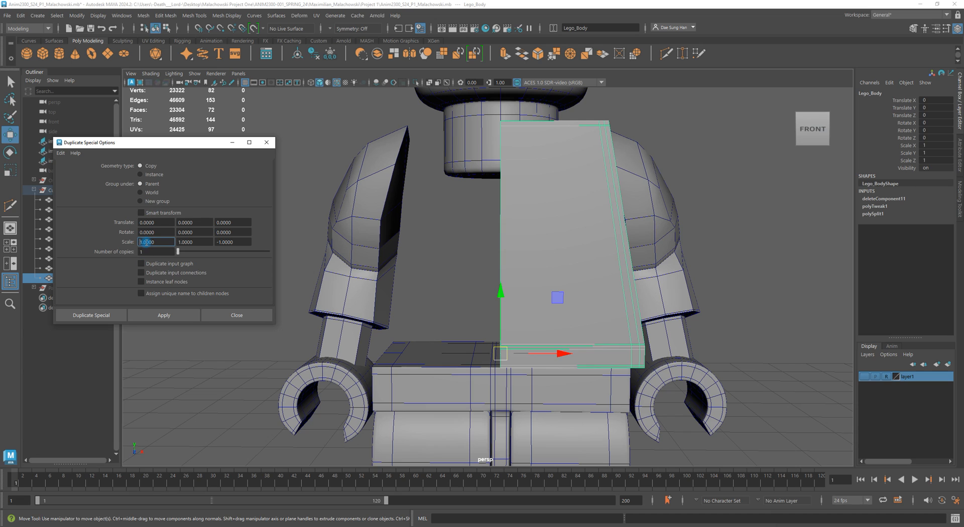
{"action": "type", "text": "-"}
{"action": "left_click", "coordinate": [218, 242]}
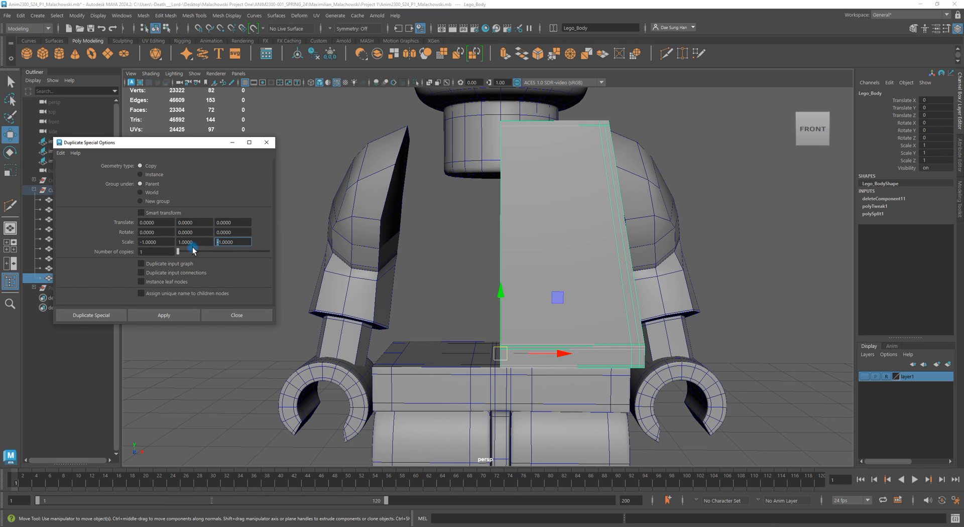
{"action": "key", "text": "BackSpace"}
{"action": "key", "text": "BackSpace"}
{"action": "left_click", "coordinate": [162, 316]}
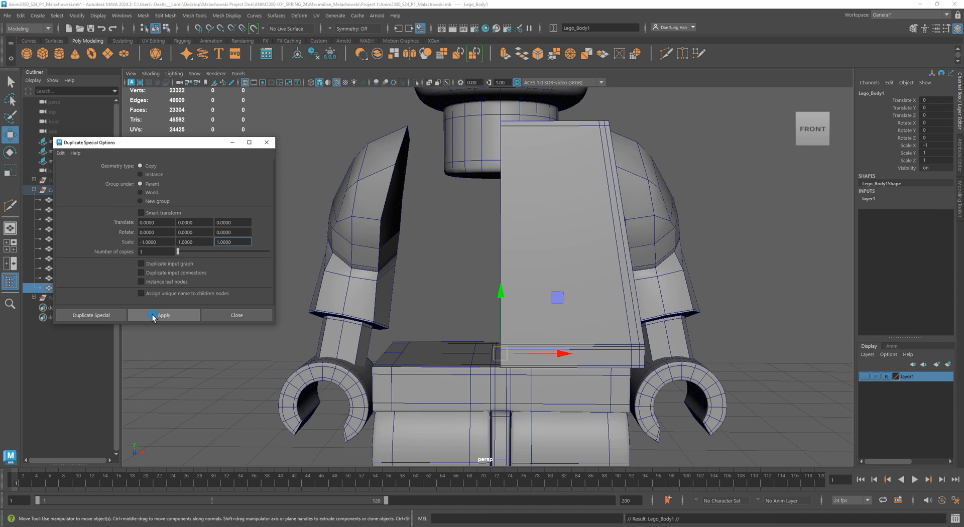
{"action": "left_click_drag", "start_coordinate": [448, 278], "coordinate": [514, 296], "text": "alt"}
{"action": "left_click_drag", "start_coordinate": [563, 332], "coordinate": [473, 363]}
{"action": "key", "text": "ctrl+z"}
{"action": "key", "text": "ctrl+z"}
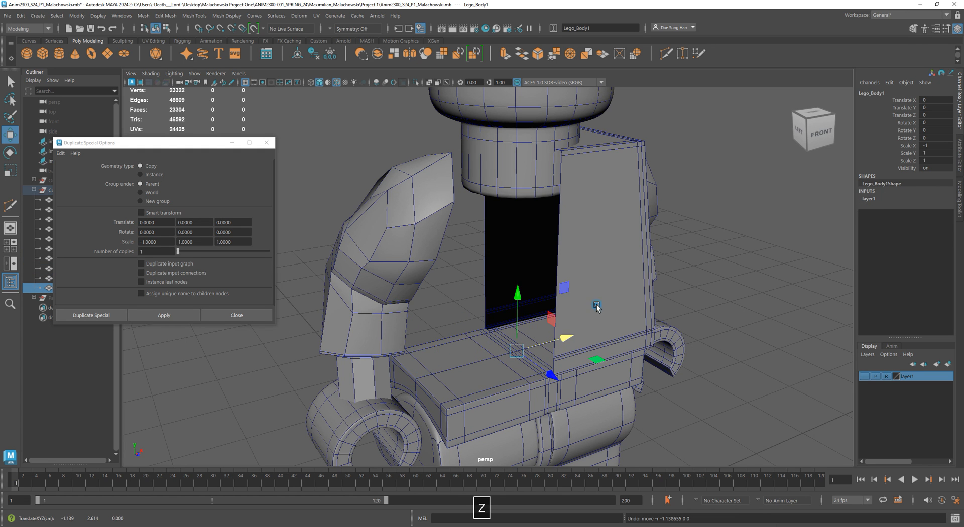
{"action": "left_click_drag", "start_coordinate": [601, 271], "coordinate": [436, 255], "text": "alt"}
{"action": "left_click_drag", "start_coordinate": [219, 147], "coordinate": [233, 363]}
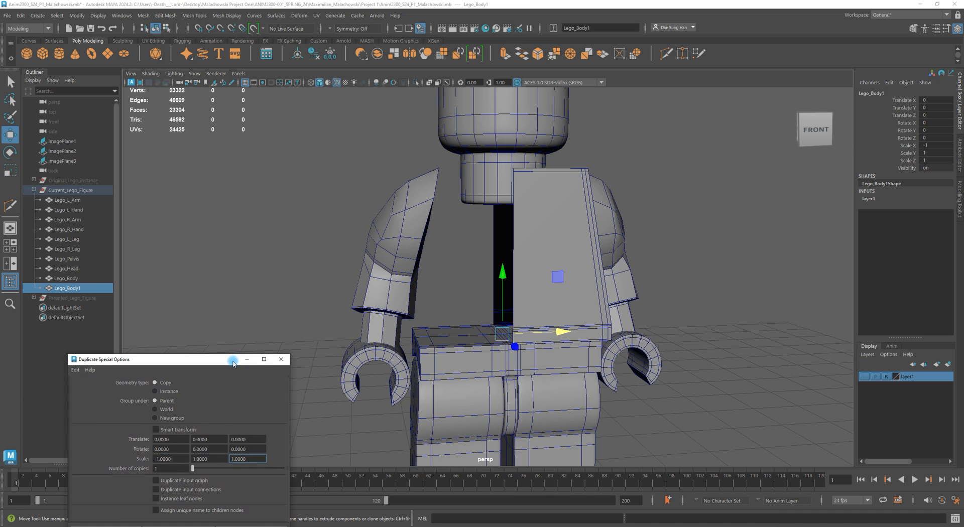
{"action": "right_click_drag", "start_coordinate": [625, 242], "coordinate": [446, 238], "text": "alt"}
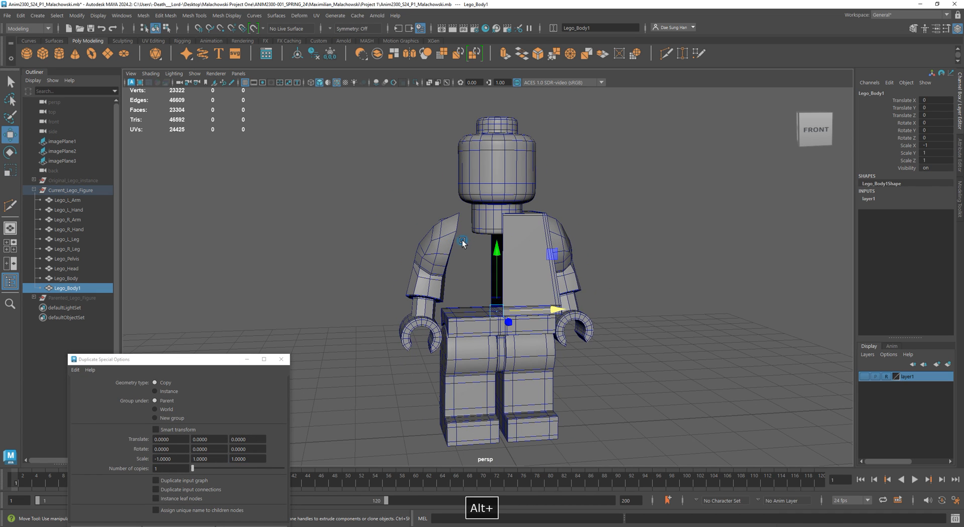
{"action": "left_click", "coordinate": [224, 365]}
{"action": "left_click_drag", "start_coordinate": [224, 369], "coordinate": [254, 246]}
{"action": "left_click_drag", "start_coordinate": [365, 249], "coordinate": [374, 237], "text": "alt"}
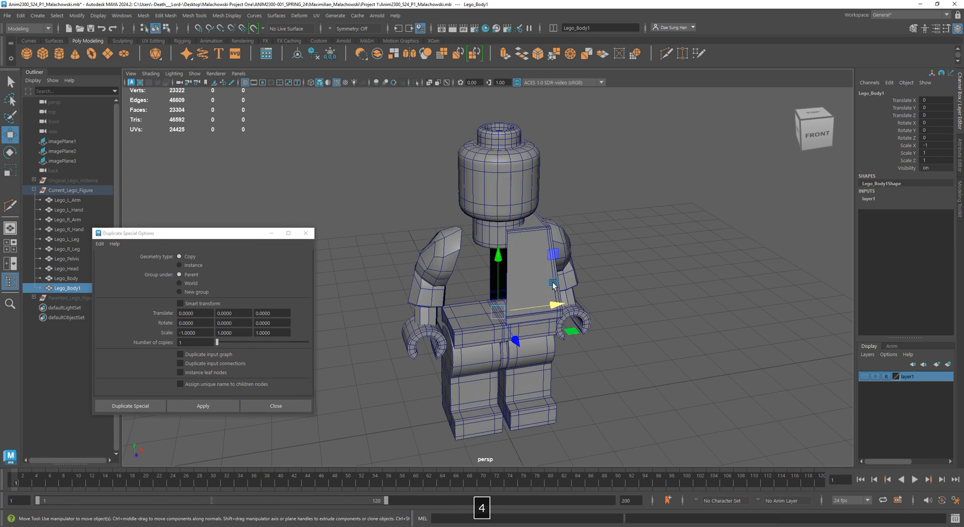
{"action": "key", "text": "4"}
{"action": "key", "text": "5"}
{"action": "left_click_drag", "start_coordinate": [555, 305], "coordinate": [463, 318]}
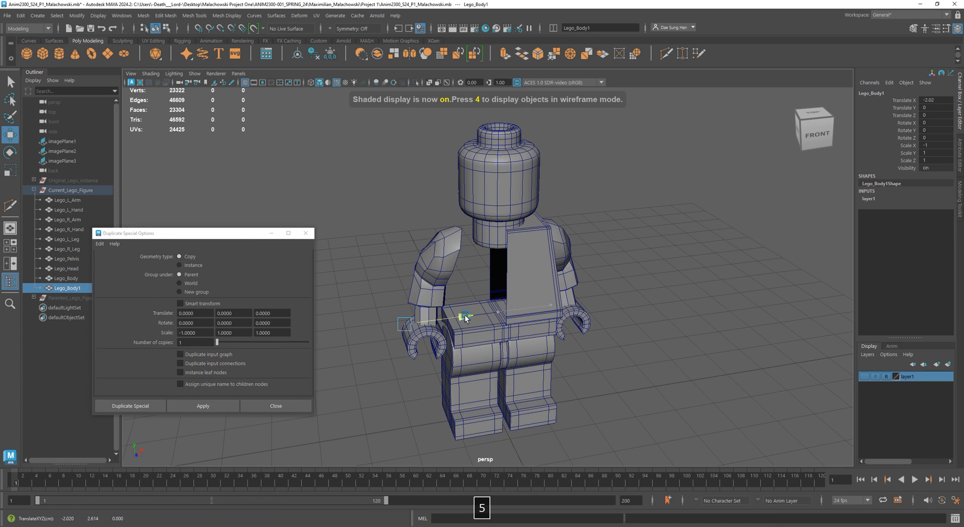
{"action": "middle_click_drag", "start_coordinate": [465, 289], "coordinate": [510, 285], "text": "alt"}
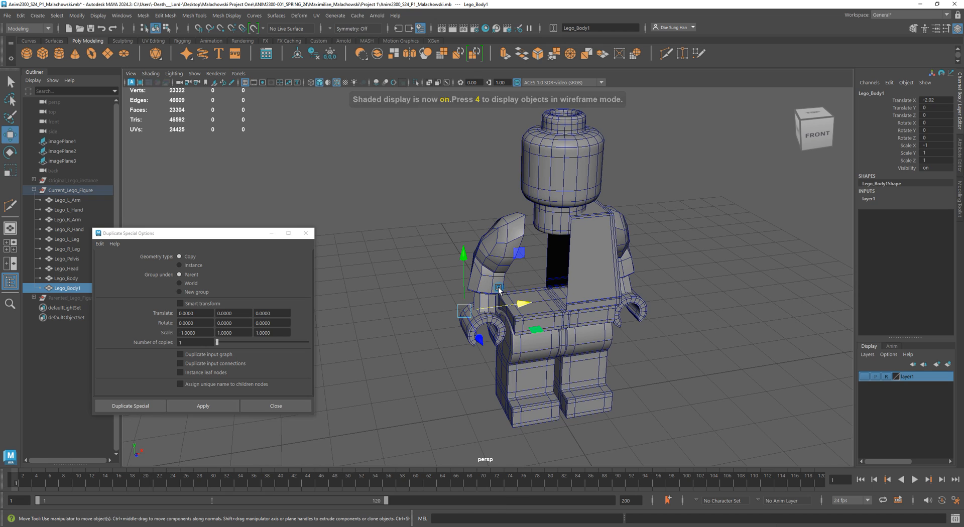
{"action": "left_click", "coordinate": [865, 376]}
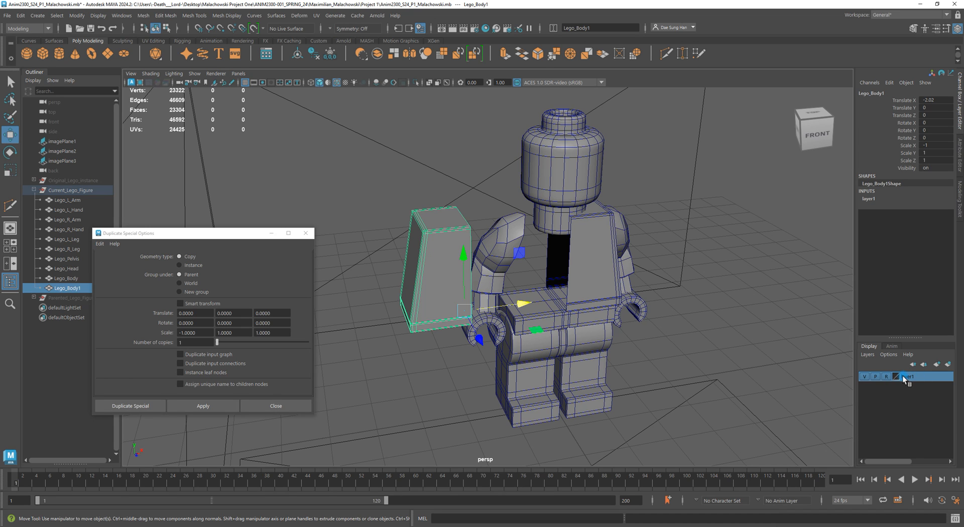
{"action": "right_click_drag", "start_coordinate": [572, 315], "coordinate": [666, 323], "text": "alt"}
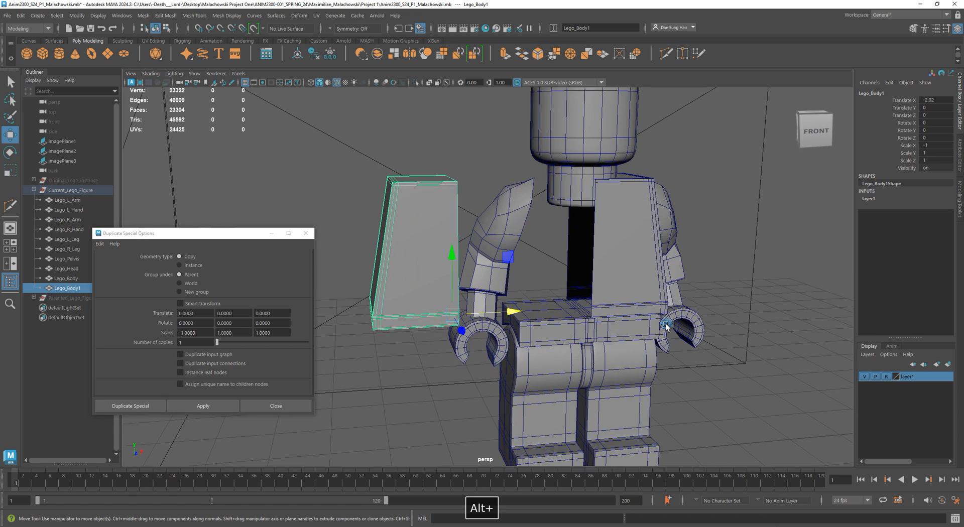
{"action": "key", "text": "ctrl+z"}
{"action": "key", "text": "ctrl+z"}
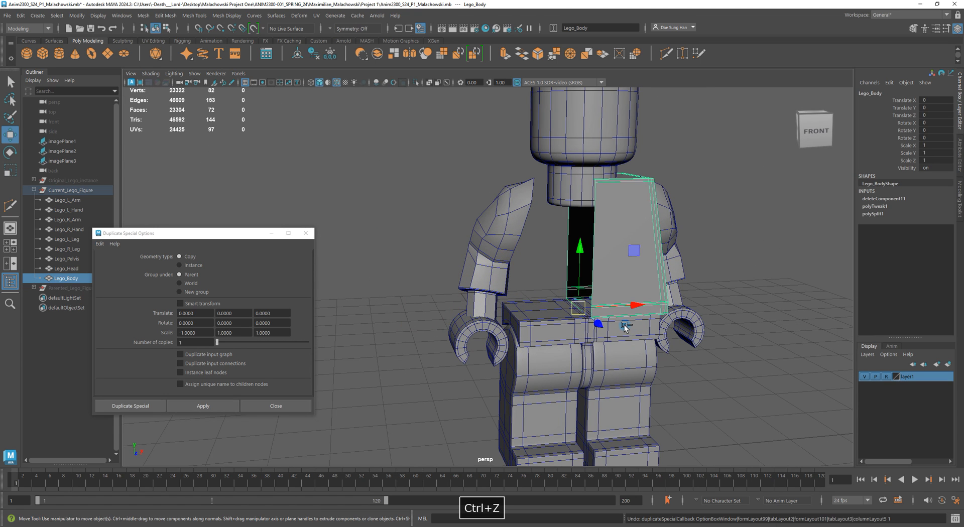
- Select the torso half and remove it from display layer layer1
{"action": "left_click", "coordinate": [792, 334]}
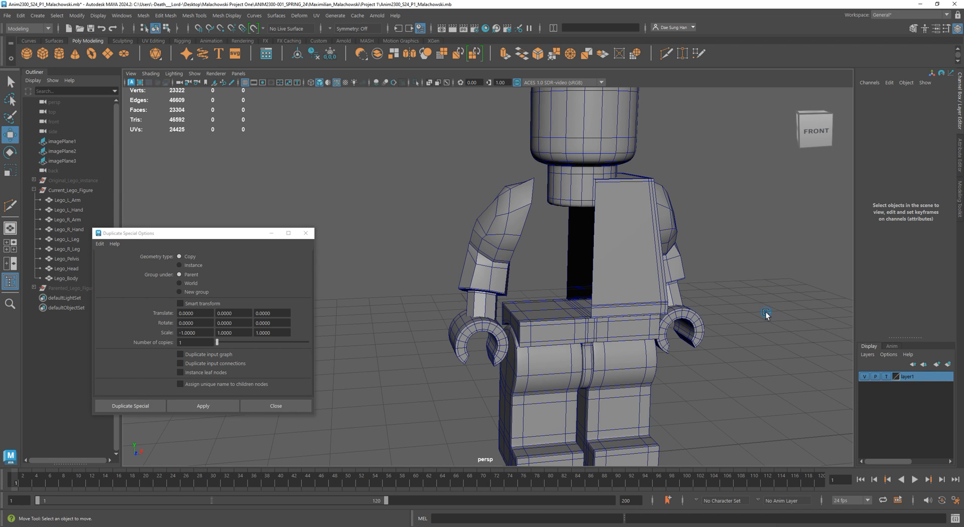
{"action": "key", "text": "w"}
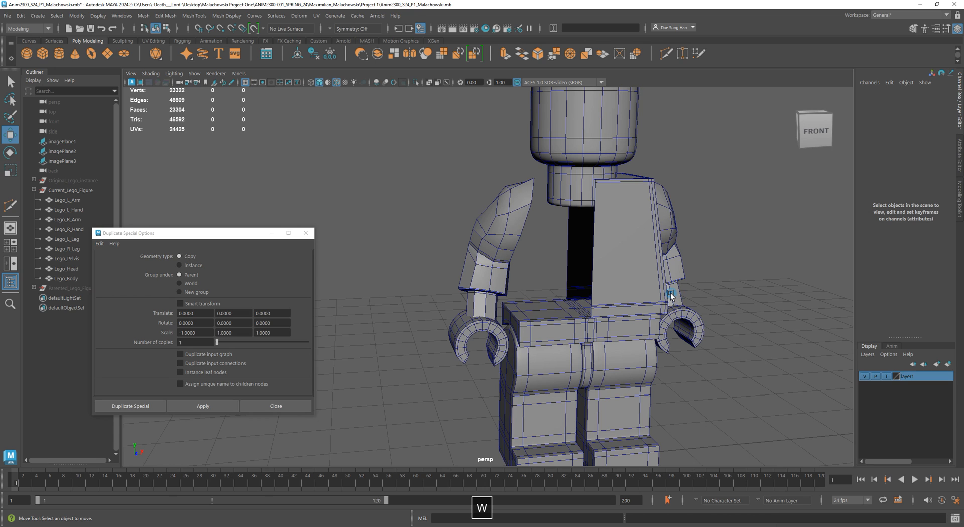
{"action": "left_click_drag", "start_coordinate": [173, 234], "coordinate": [244, 153]}
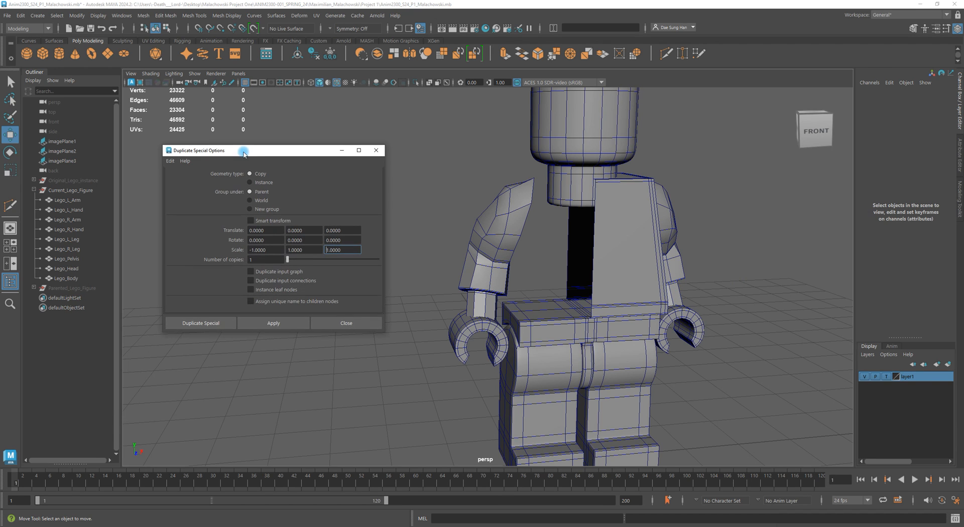
{"action": "left_click", "coordinate": [621, 245]}
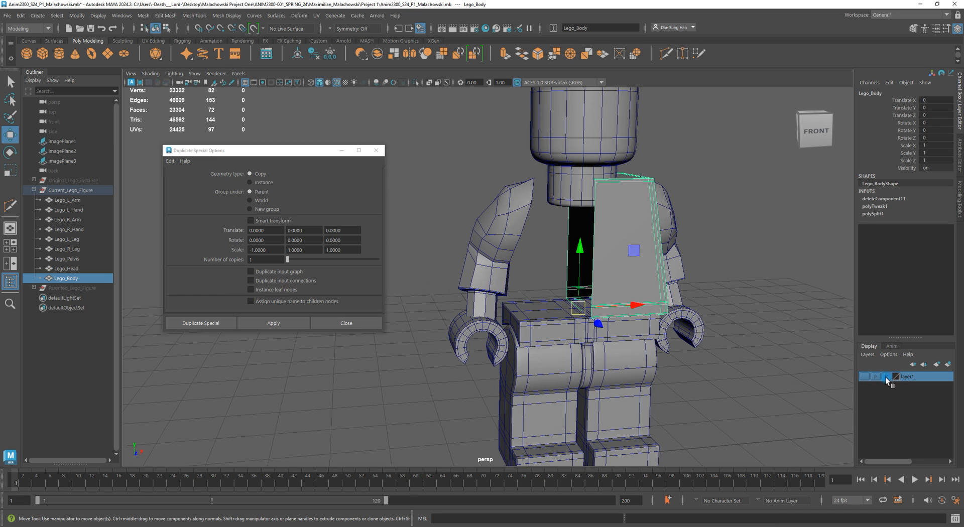
{"action": "left_click", "coordinate": [927, 380], "text": "ctrl"}
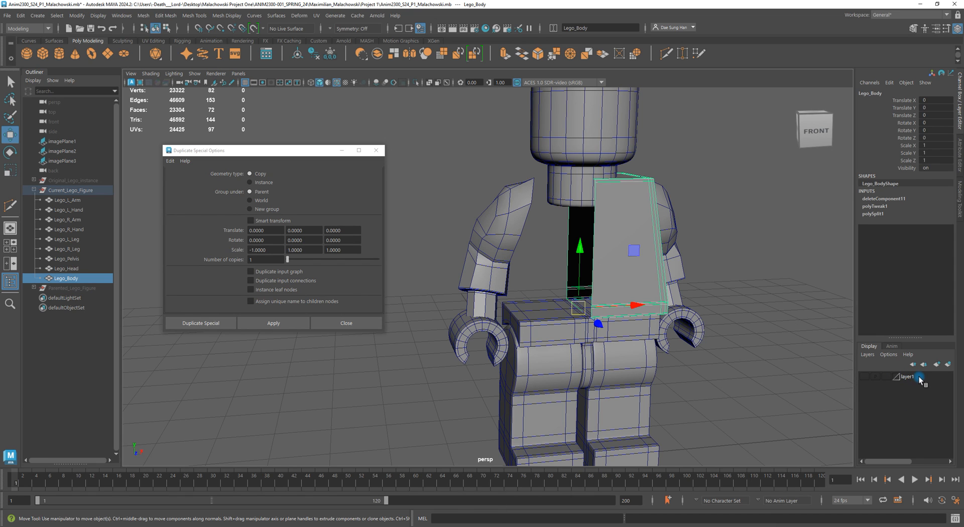
{"action": "left_click", "coordinate": [915, 383]}
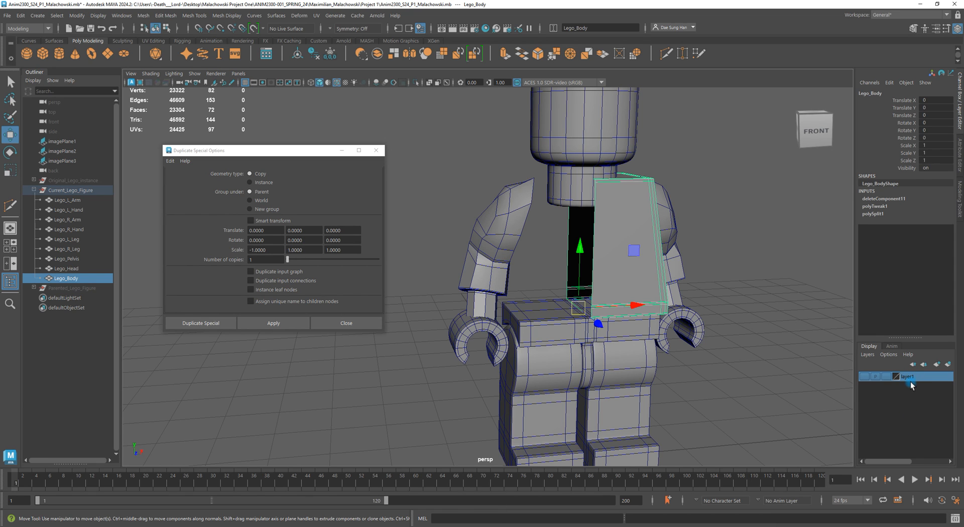
{"action": "left_click", "coordinate": [911, 382], "text": "ctrl"}
{"action": "left_click", "coordinate": [912, 378]}
{"action": "left_click", "coordinate": [914, 408], "text": "ctrl"}
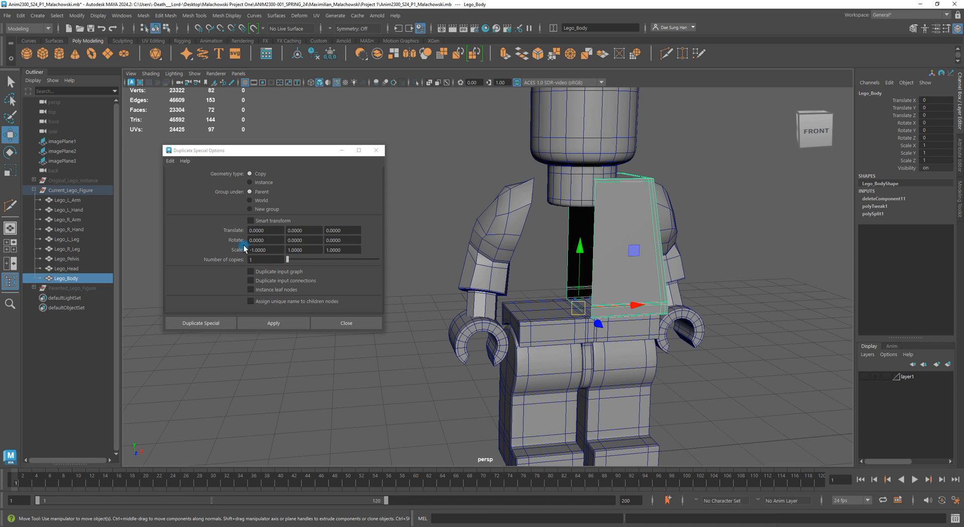
- Apply Duplicate Special to create the mirrored torso half and close the options dialog
{"action": "left_click", "coordinate": [277, 327]}
{"action": "left_click_drag", "start_coordinate": [581, 190], "coordinate": [620, 220], "text": "alt"}
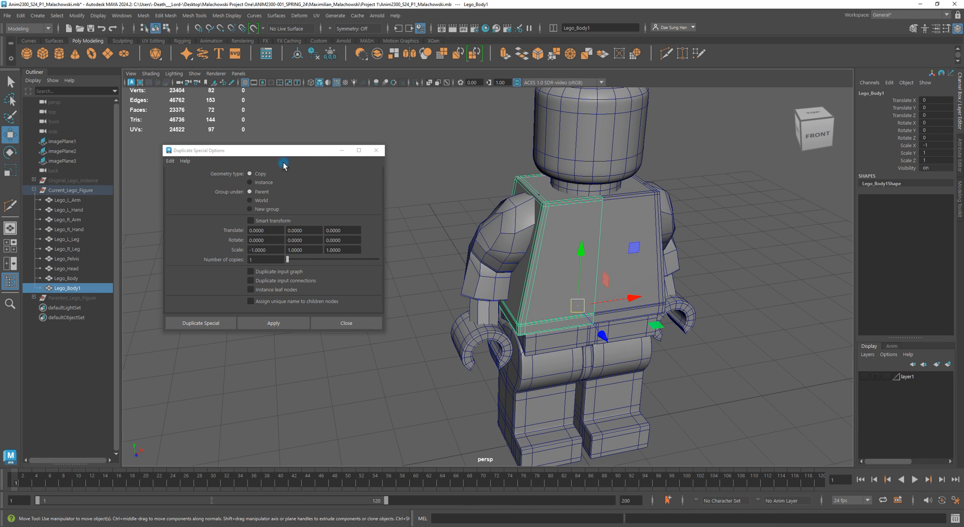
{"action": "left_click", "coordinate": [378, 151]}
{"action": "middle_click_drag", "start_coordinate": [513, 159], "coordinate": [405, 183], "text": "alt"}
{"action": "right_click_drag", "start_coordinate": [405, 182], "coordinate": [476, 236], "text": "alt"}
- Select both torso halves and combine them into a single mesh
{"action": "key", "text": "w"}
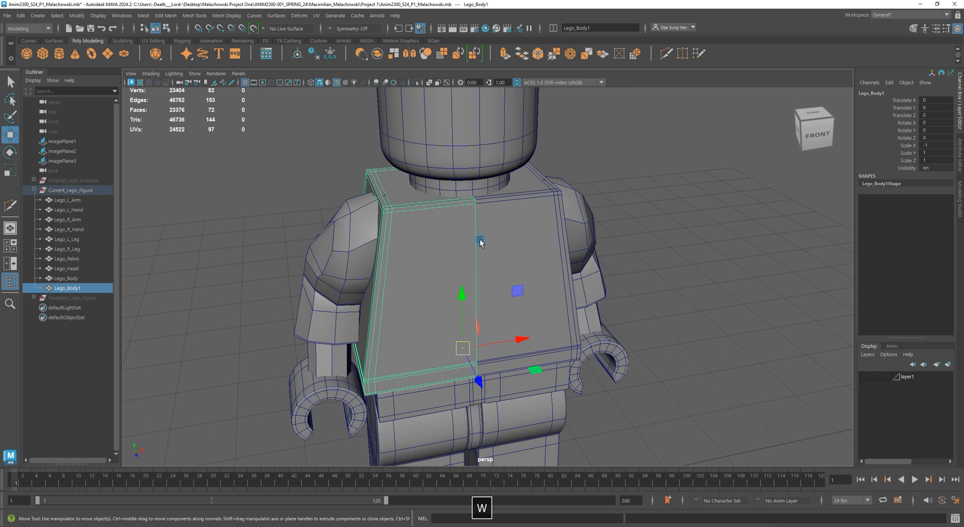
{"action": "left_click_drag", "start_coordinate": [480, 239], "coordinate": [486, 234], "text": "alt"}
{"action": "left_click", "coordinate": [542, 209], "text": "shift"}
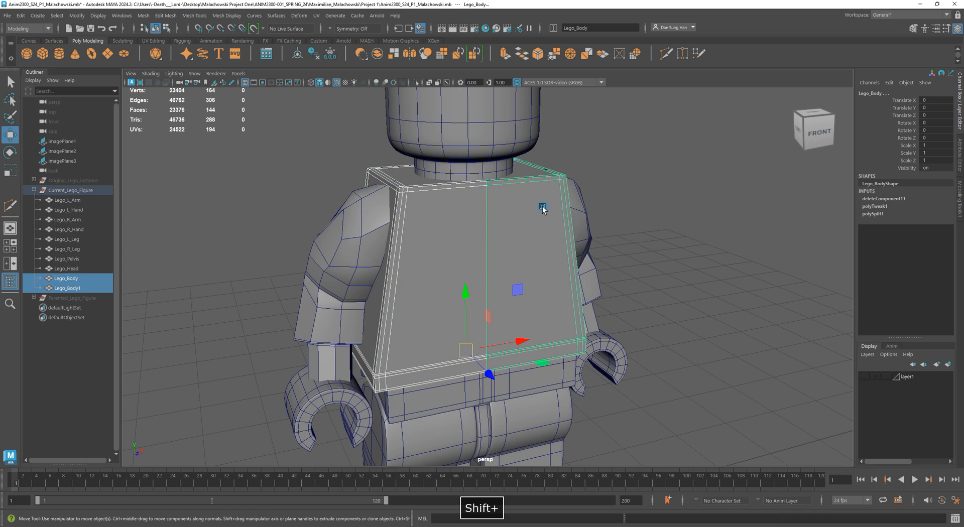
{"action": "right_click_drag", "start_coordinate": [610, 278], "coordinate": [555, 251], "text": "alt"}
{"action": "left_click", "coordinate": [143, 16]}
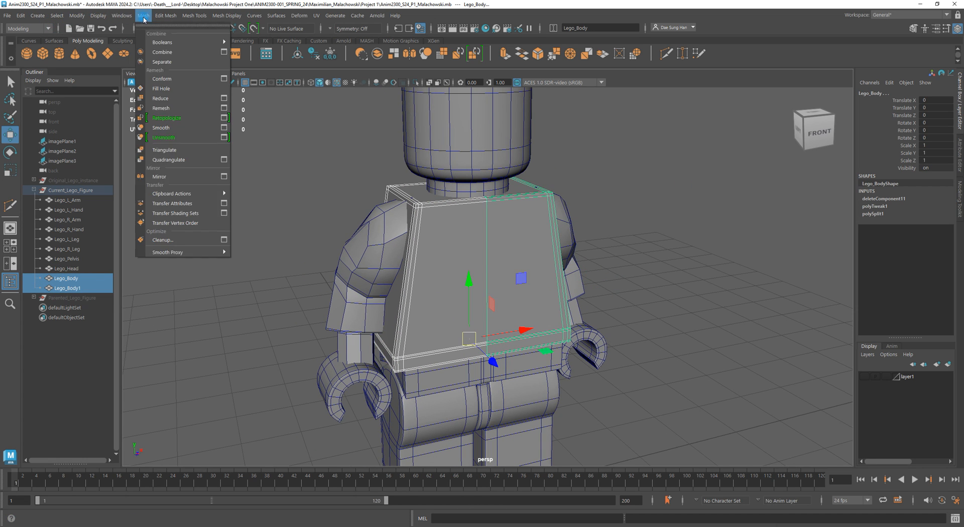
{"action": "left_click", "coordinate": [154, 57]}
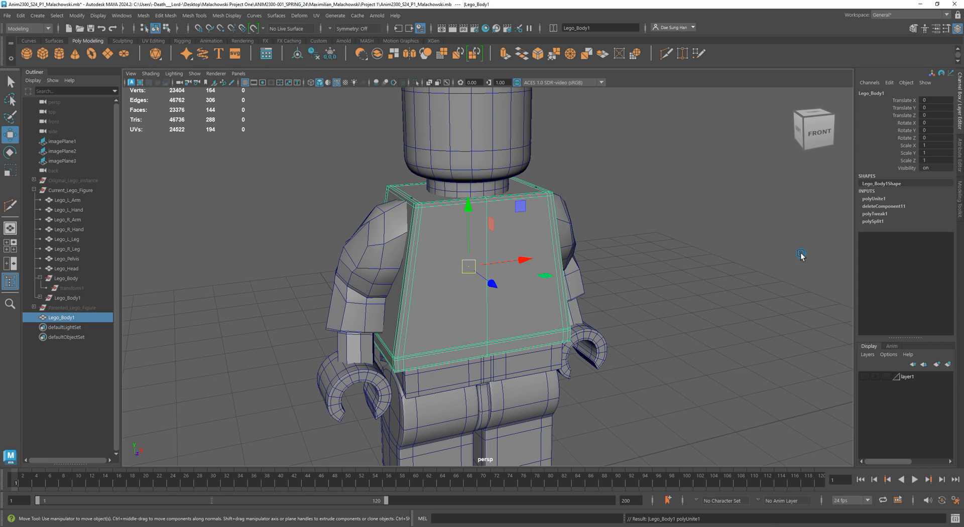
- Select the leftover torso nodes in the outliner, delete their construction history, and select the combined torso
{"action": "mouse_move", "coordinate": [571, 226]}
{"action": "left_mouse_down", "text": "alt"}
{"action": "mouse_move", "coordinate": [551, 215]}
{"action": "mouse_move", "coordinate": [564, 226]}
{"action": "left_mouse_up", "text": "alt"}
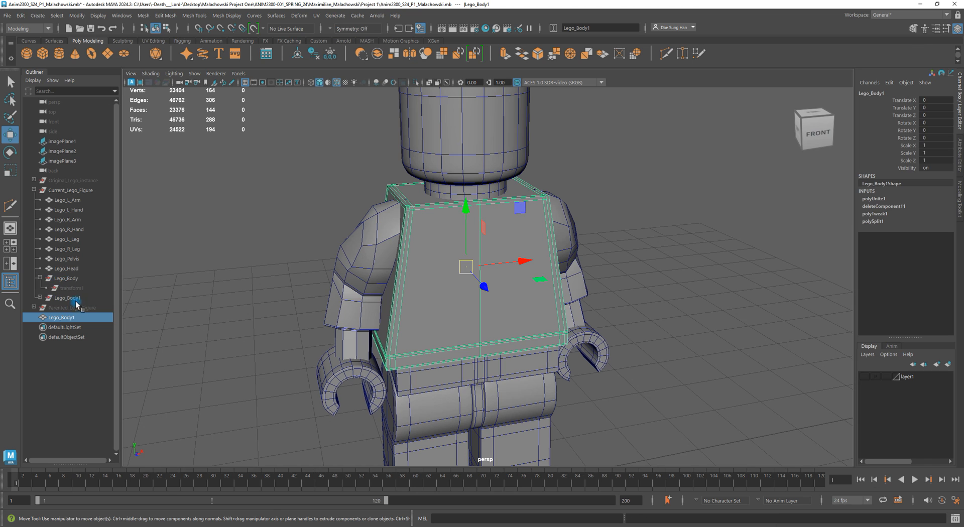
{"action": "left_click", "coordinate": [49, 298]}
{"action": "left_click", "coordinate": [38, 297]}
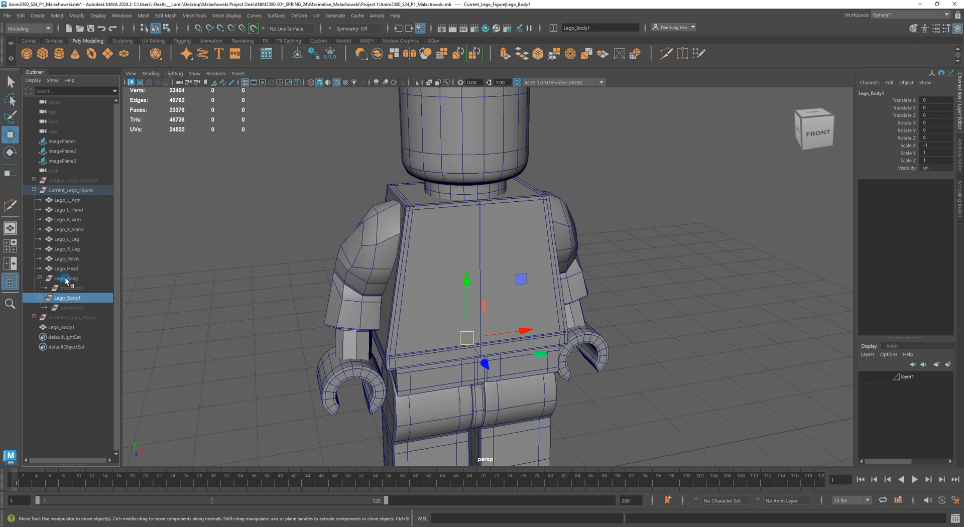
{"action": "left_click_drag", "start_coordinate": [75, 280], "coordinate": [75, 305]}
{"action": "right_click_drag", "start_coordinate": [645, 242], "coordinate": [508, 312], "text": "alt"}
{"action": "left_click_drag", "start_coordinate": [743, 352], "coordinate": [701, 337], "text": "alt"}
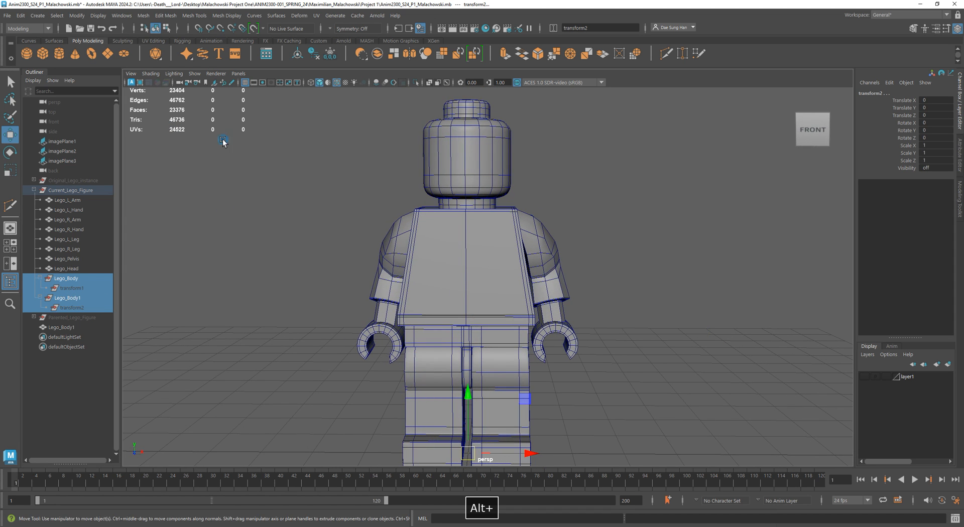
{"action": "left_click", "coordinate": [23, 17]}
{"action": "mouse_move", "coordinate": [55, 133]}
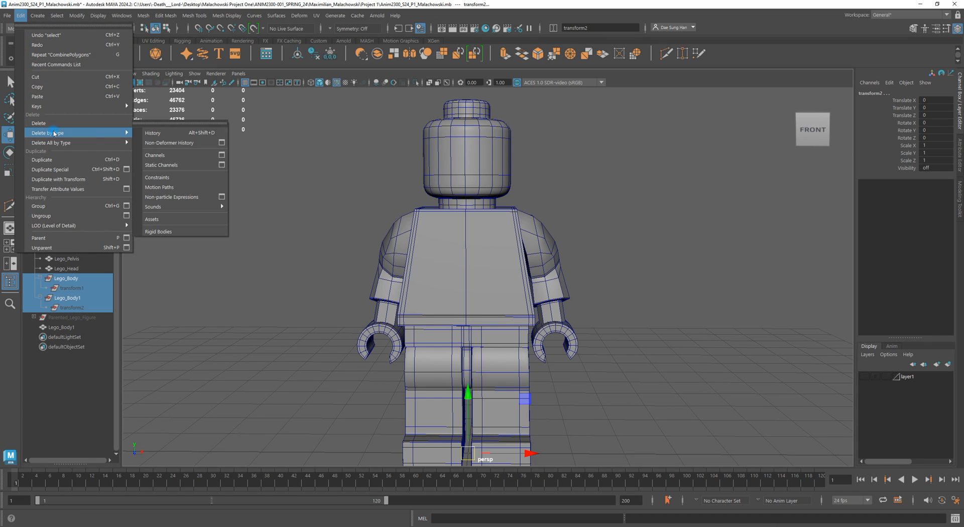
{"action": "left_click", "coordinate": [168, 133]}
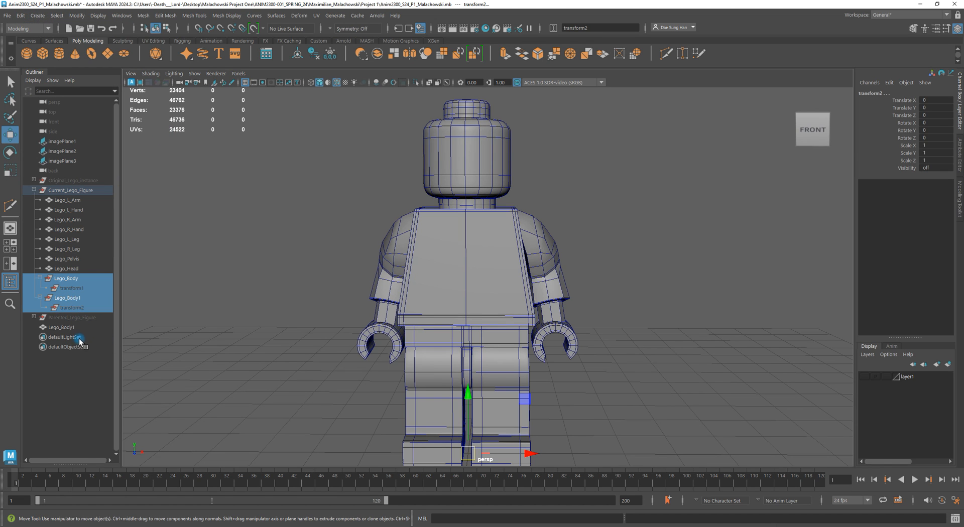
{"action": "left_click", "coordinate": [440, 282]}
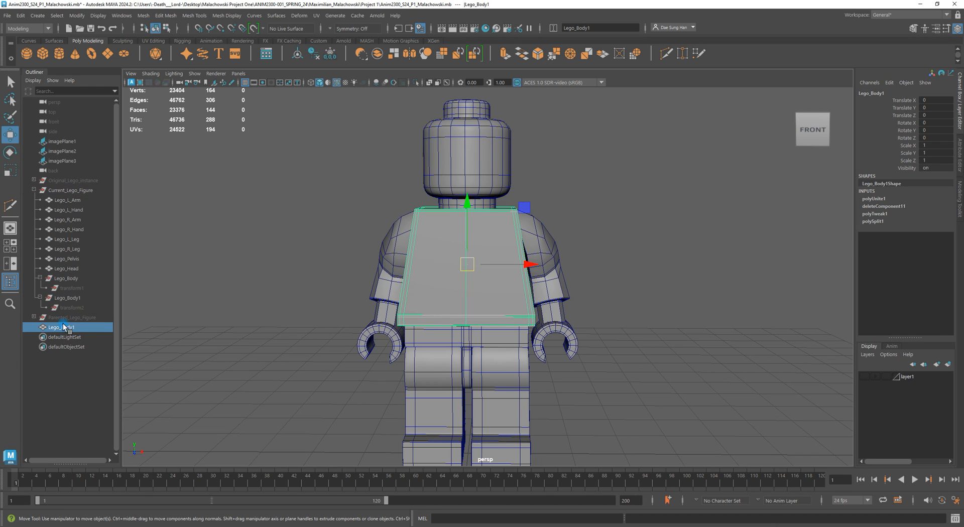
- Delete the construction history of the combined torso
{"action": "left_click", "coordinate": [20, 16]}
{"action": "mouse_move", "coordinate": [54, 133]}
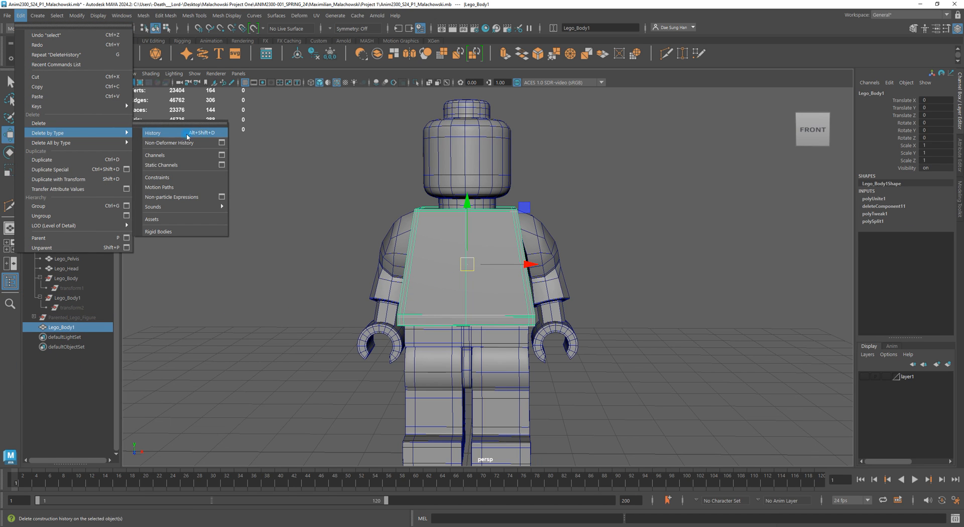
{"action": "left_click", "coordinate": [200, 134]}
- Delete the leftover torso node from the Current_Lego_Figure group and select the combined torso
{"action": "left_click_drag", "start_coordinate": [65, 312], "coordinate": [86, 274]}
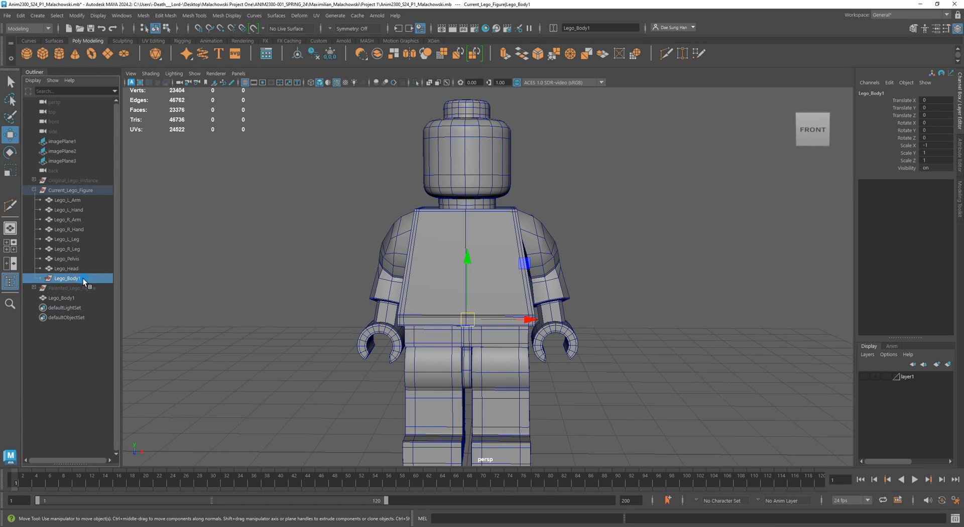
{"action": "key", "text": "BackSpace"}
{"action": "left_click", "coordinate": [56, 288]}
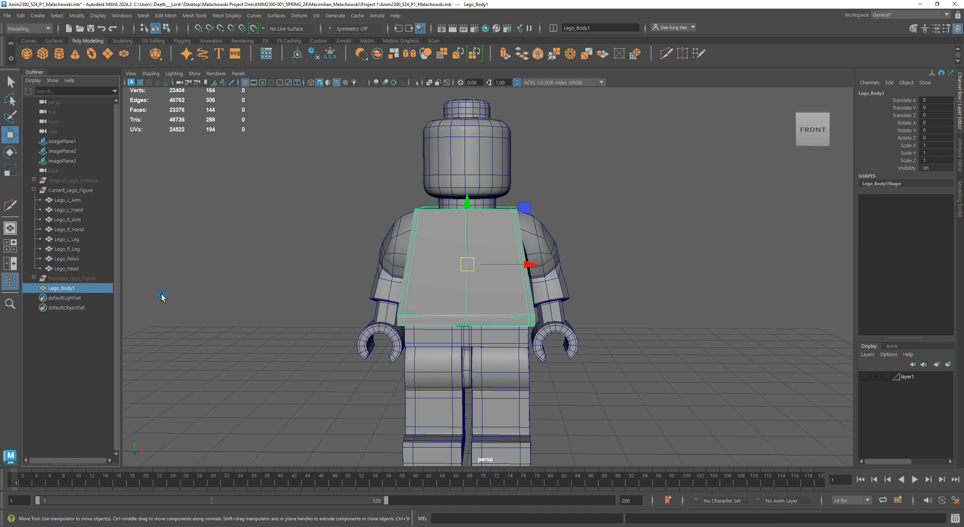
- Rename the combined torso to Lego_Body
{"action": "double_click", "coordinate": [78, 289]}
{"action": "key", "text": "BackSpace"}
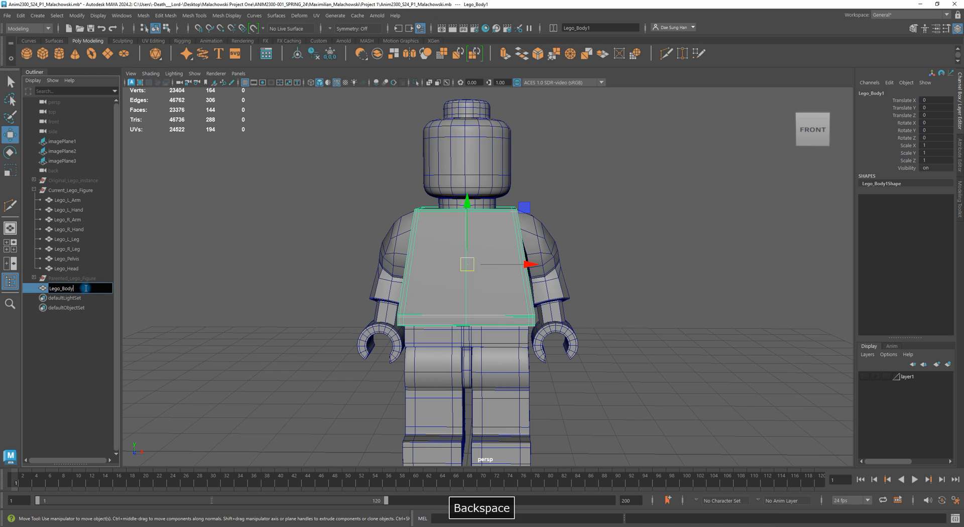
{"action": "key", "text": "Return"}
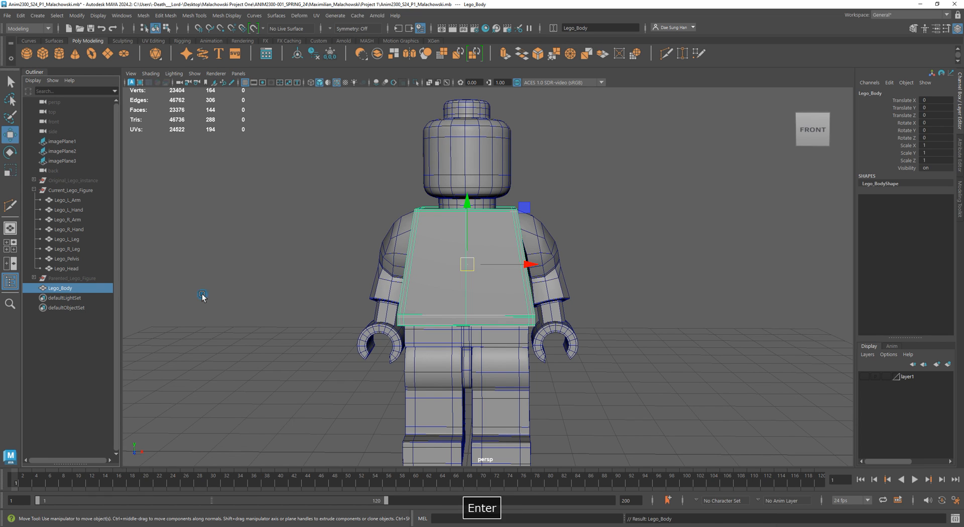
- Rename the torso to Lego_Chest
{"action": "double_click", "coordinate": [81, 290]}
{"action": "left_click_drag", "start_coordinate": [63, 289], "coordinate": [110, 288]}
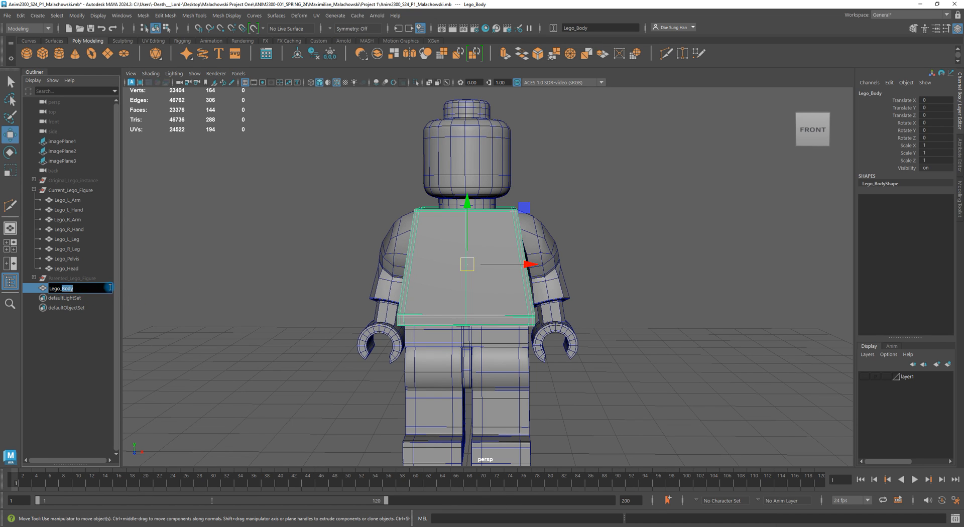
{"action": "type", "text": "Chest"}
{"action": "key", "text": "Return"}
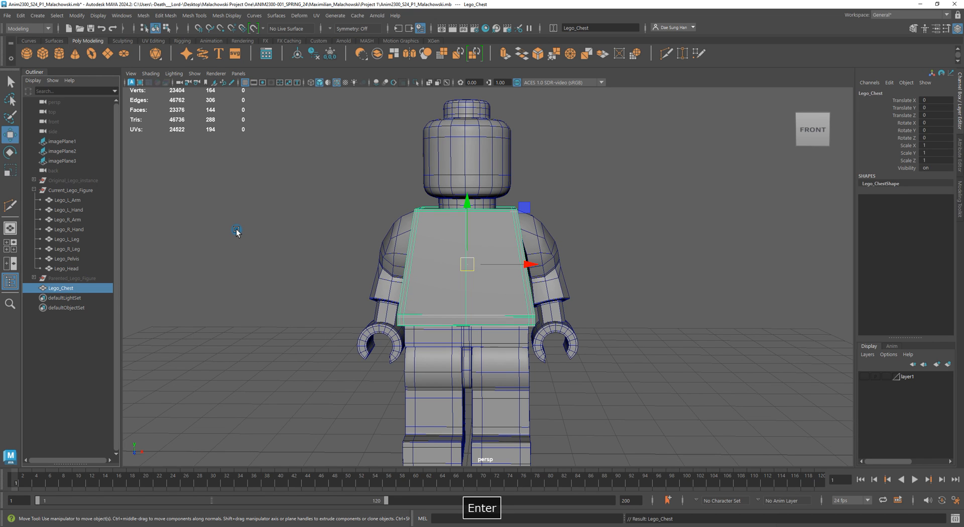
- Rename the torso to Lego_UpperBody
{"action": "double_click", "coordinate": [66, 287]}
{"action": "left_click_drag", "start_coordinate": [62, 288], "coordinate": [119, 291]}
{"action": "type", "text": "Upper"}
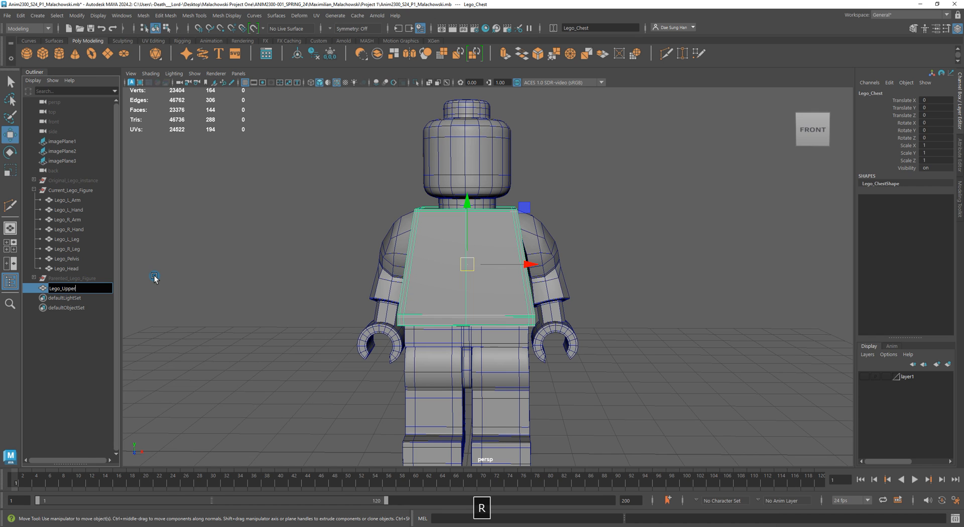
{"action": "type", "text": "Body"}
{"action": "key", "text": "Return"}
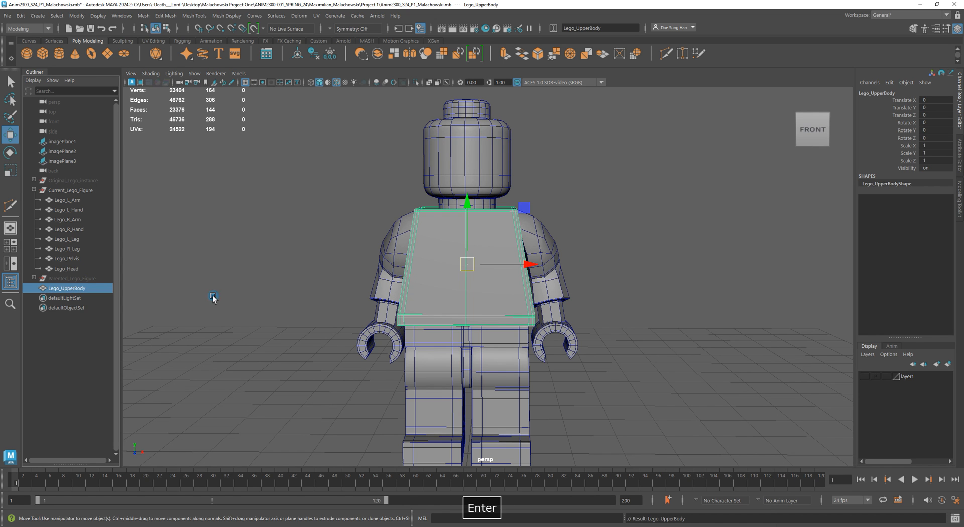
- Select the overlapping vertices along the torso's centre seam in wireframe view
{"action": "mouse_move", "coordinate": [484, 287]}
{"action": "left_mouse_down", "text": "alt"}
{"action": "mouse_move", "coordinate": [513, 290]}
{"action": "mouse_move", "coordinate": [489, 288]}
{"action": "left_mouse_up", "text": "alt"}
{"action": "right_click_drag", "start_coordinate": [489, 287], "coordinate": [540, 276], "text": "alt"}
{"action": "mouse_move", "coordinate": [540, 276]}
{"action": "left_mouse_down", "text": "alt"}
{"action": "mouse_move", "coordinate": [689, 273]}
{"action": "mouse_move", "coordinate": [581, 278]}
{"action": "mouse_move", "coordinate": [618, 291]}
{"action": "mouse_move", "coordinate": [566, 287]}
{"action": "mouse_move", "coordinate": [656, 297]}
{"action": "mouse_move", "coordinate": [523, 291]}
{"action": "mouse_move", "coordinate": [581, 272]}
{"action": "left_mouse_up", "text": "alt"}
{"action": "key", "text": "4"}
{"action": "key", "text": "5"}
{"action": "right_click_drag", "start_coordinate": [467, 256], "coordinate": [568, 270], "text": "alt"}
{"action": "key", "text": "3"}
{"action": "left_click_drag", "start_coordinate": [471, 264], "coordinate": [457, 246], "text": "alt"}
{"action": "key", "text": "1"}
{"action": "right_click_drag", "start_coordinate": [518, 203], "coordinate": [342, 184]}
{"action": "key", "text": "4"}
{"action": "middle_click_drag", "start_coordinate": [439, 168], "coordinate": [419, 331], "text": "alt"}
{"action": "right_click_drag", "start_coordinate": [419, 331], "coordinate": [514, 402], "text": "alt"}
{"action": "middle_click_drag", "start_coordinate": [474, 392], "coordinate": [504, 292], "text": "alt"}
{"action": "right_click_drag", "start_coordinate": [504, 292], "coordinate": [505, 311], "text": "alt"}
{"action": "left_click", "coordinate": [444, 317]}
{"action": "mouse_move", "coordinate": [472, 317]}
{"action": "left_mouse_down"}
{"action": "mouse_move", "coordinate": [454, 323]}
{"action": "mouse_move", "coordinate": [481, 324]}
{"action": "left_mouse_up"}
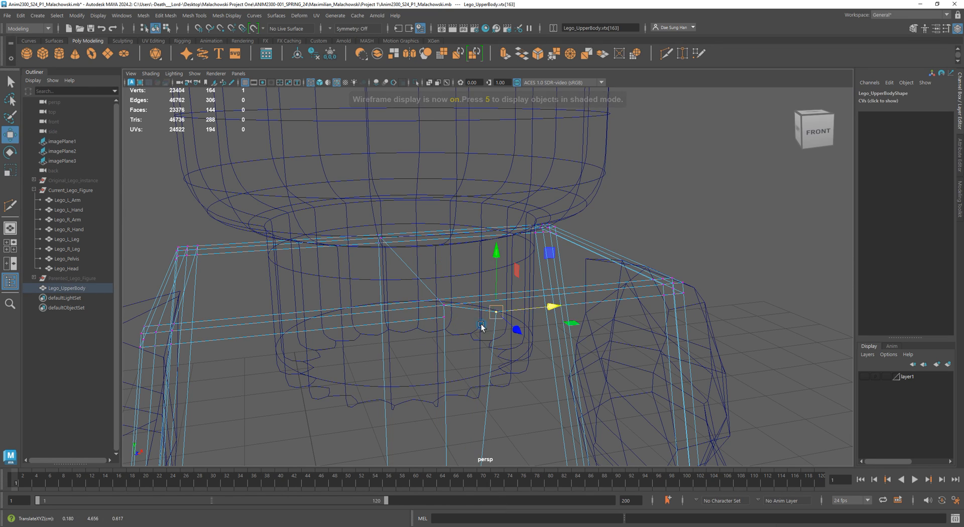
{"action": "right_click_drag", "start_coordinate": [389, 327], "coordinate": [413, 357], "text": "alt"}
{"action": "left_click", "coordinate": [426, 335]}
{"action": "mouse_move", "coordinate": [454, 333]}
{"action": "left_mouse_down"}
{"action": "mouse_move", "coordinate": [421, 338]}
{"action": "mouse_move", "coordinate": [438, 336]}
{"action": "left_mouse_up"}
{"action": "key", "text": "z"}
{"action": "key", "text": "z"}
{"action": "key", "text": "z"}
{"action": "right_click_drag", "start_coordinate": [532, 357], "coordinate": [382, 361], "text": "alt"}
{"action": "left_click_drag", "start_coordinate": [462, 349], "coordinate": [420, 343], "text": "alt"}
{"action": "middle_click_drag", "start_coordinate": [420, 342], "coordinate": [499, 245], "text": "alt"}
{"action": "left_click_drag", "start_coordinate": [499, 246], "coordinate": [503, 203], "text": "alt"}
{"action": "left_click_drag", "start_coordinate": [474, 129], "coordinate": [532, 433]}
{"action": "left_click_drag", "start_coordinate": [527, 304], "coordinate": [685, 222], "text": "alt"}
- Merge the selected centre-seam vertices through the Merge Vertices options and close the dialog
{"action": "right_click", "coordinate": [681, 212], "text": "shift"}
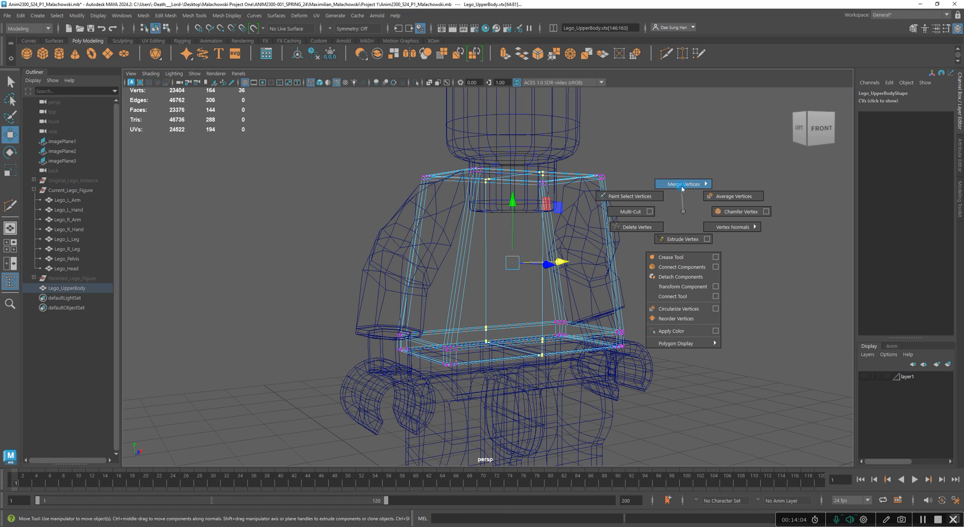
{"action": "mouse_move", "coordinate": [683, 186]}
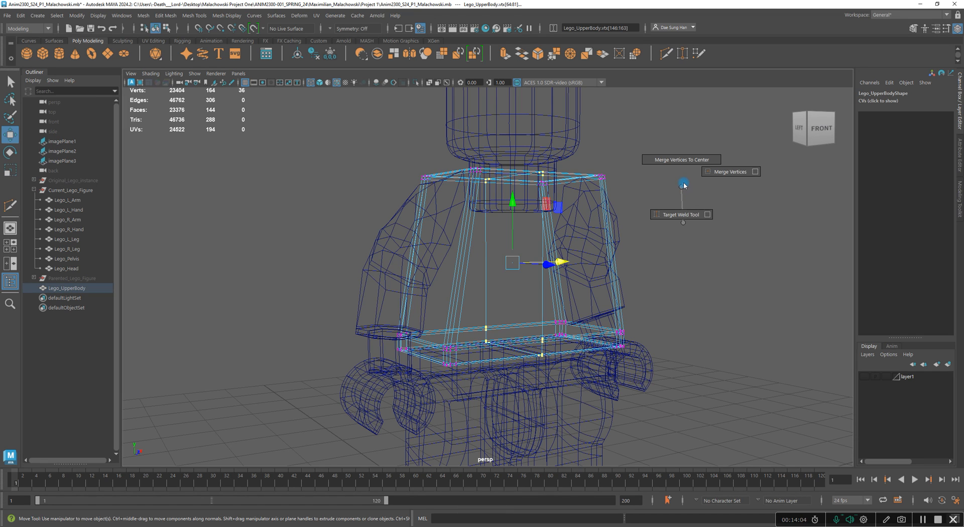
{"action": "left_click", "coordinate": [756, 172]}
{"action": "double_click", "coordinate": [245, 187]}
{"action": "left_click_drag", "start_coordinate": [585, 196], "coordinate": [594, 218], "text": "alt"}
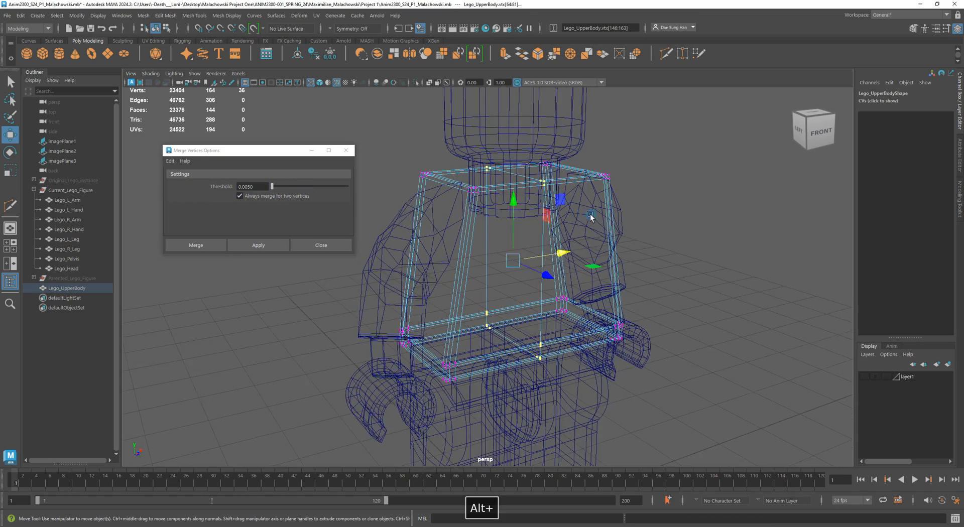
{"action": "right_click_drag", "start_coordinate": [595, 218], "coordinate": [628, 221], "text": "alt"}
{"action": "middle_click_drag", "start_coordinate": [571, 166], "coordinate": [569, 262], "text": "alt"}
{"action": "right_click_drag", "start_coordinate": [569, 262], "coordinate": [634, 279], "text": "alt"}
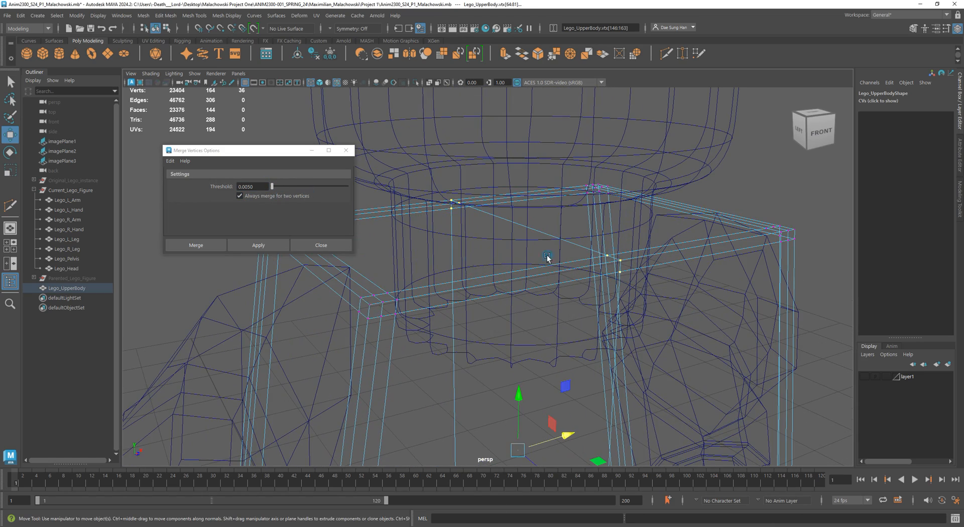
{"action": "left_click", "coordinate": [261, 249]}
{"action": "left_click", "coordinate": [251, 246]}
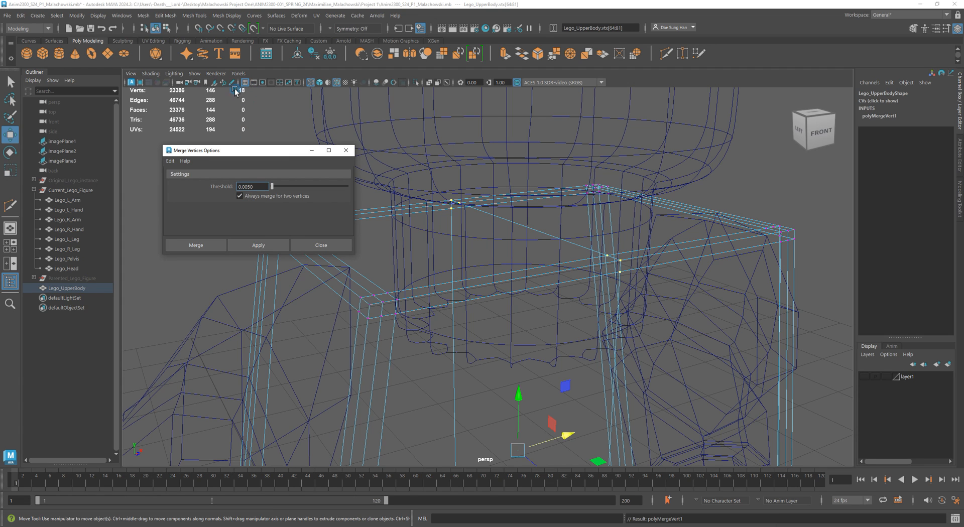
{"action": "left_click", "coordinate": [317, 245]}
- Return to shaded view, select the Lego_UpperBody object and delete its construction history
{"action": "right_click_drag", "start_coordinate": [507, 289], "coordinate": [351, 302], "text": "alt"}
{"action": "middle_click_drag", "start_coordinate": [505, 324], "coordinate": [495, 304], "text": "alt"}
{"action": "key", "text": "5"}
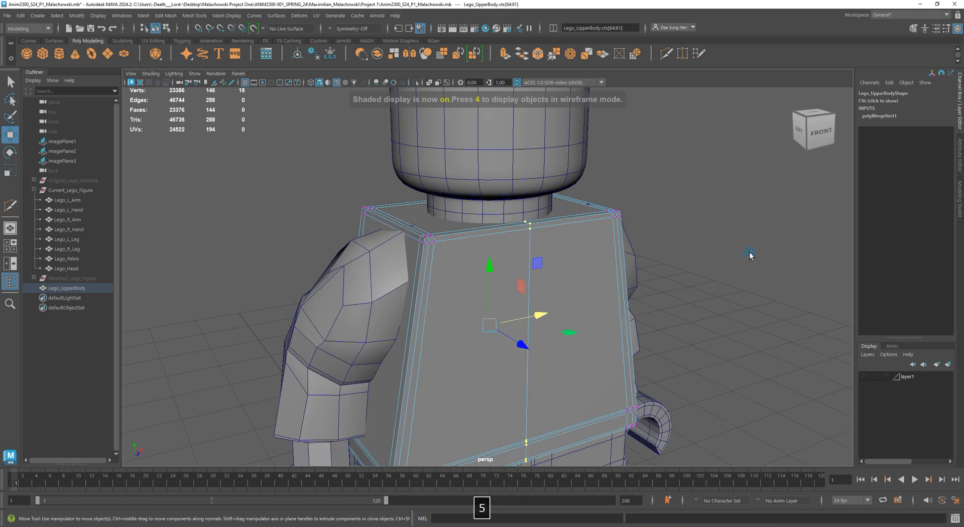
{"action": "right_click_drag", "start_coordinate": [750, 256], "coordinate": [651, 270], "text": "alt"}
{"action": "left_click", "coordinate": [663, 236]}
{"action": "left_click_drag", "start_coordinate": [683, 258], "coordinate": [544, 251], "text": "alt"}
{"action": "left_click", "coordinate": [496, 280]}
{"action": "left_click", "coordinate": [886, 200]}
{"action": "left_click", "coordinate": [21, 16]}
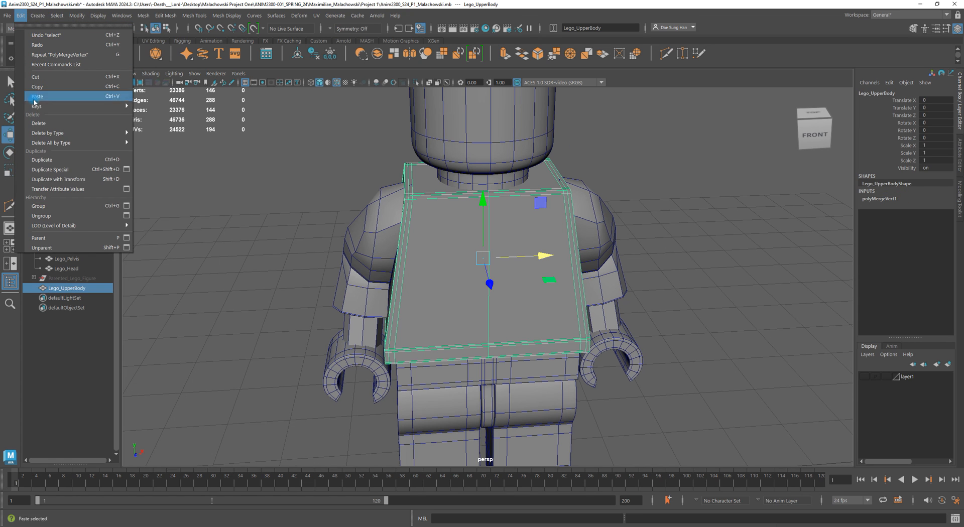
{"action": "mouse_move", "coordinate": [42, 134]}
{"action": "left_click", "coordinate": [152, 133]}
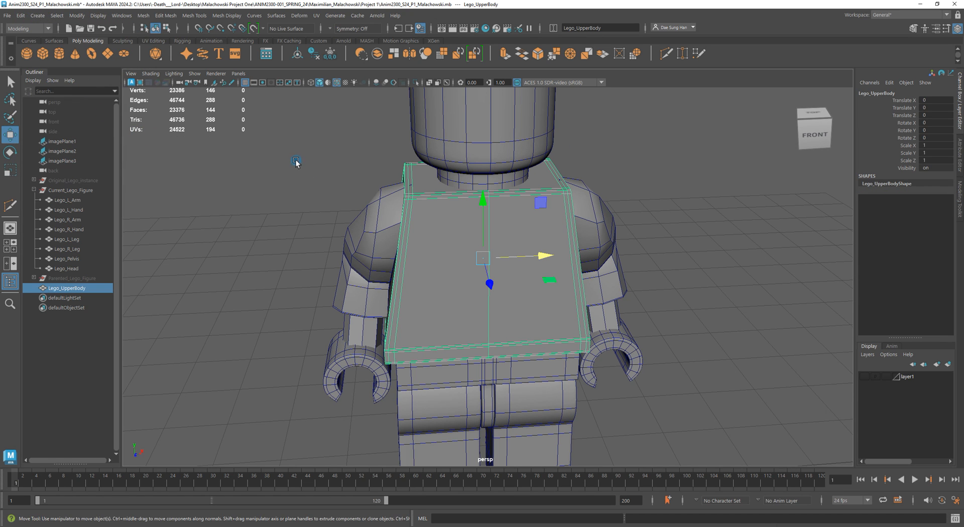
{"action": "left_click", "coordinate": [314, 52]}
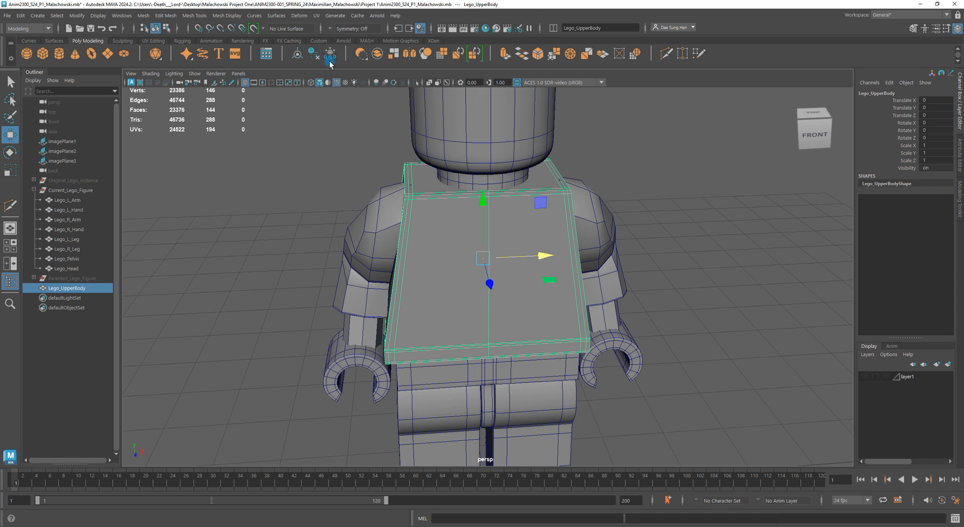
- Select the left arm mesh beside the torso
{"action": "scroll", "coordinate": [382, 261], "scroll_direction": "down", "scroll_amount": 5}
{"action": "left_click_drag", "start_coordinate": [381, 261], "coordinate": [467, 260], "text": "alt"}
{"action": "right_click_drag", "start_coordinate": [467, 259], "coordinate": [522, 287], "text": "alt"}
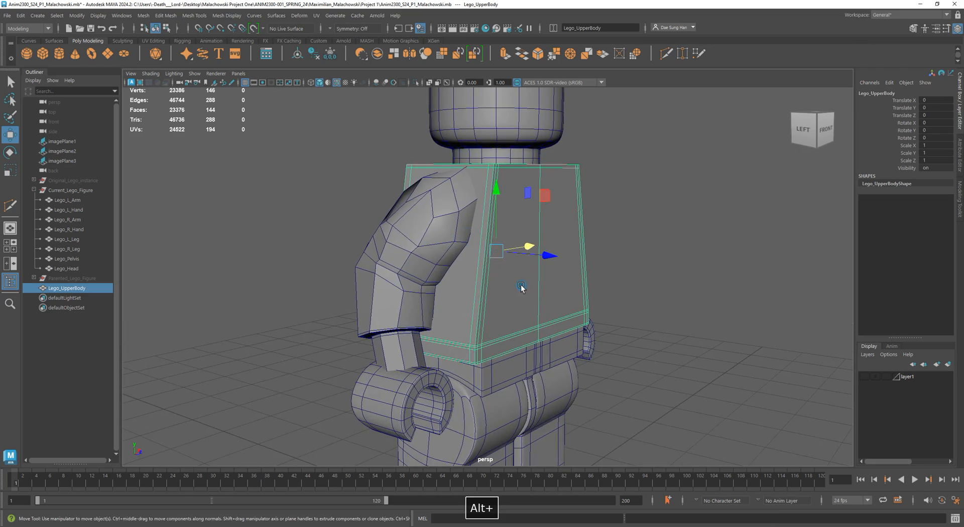
{"action": "left_click", "coordinate": [437, 217]}
{"action": "mouse_move", "coordinate": [437, 218]}
{"action": "left_mouse_down", "text": "alt"}
{"action": "mouse_move", "coordinate": [441, 189]}
{"action": "mouse_move", "coordinate": [424, 234]}
{"action": "mouse_move", "coordinate": [575, 236]}
{"action": "mouse_move", "coordinate": [550, 242]}
{"action": "mouse_move", "coordinate": [475, 218]}
{"action": "mouse_move", "coordinate": [437, 223]}
{"action": "left_mouse_up", "text": "alt"}
{"action": "right_click_drag", "start_coordinate": [437, 223], "coordinate": [530, 249], "text": "alt"}
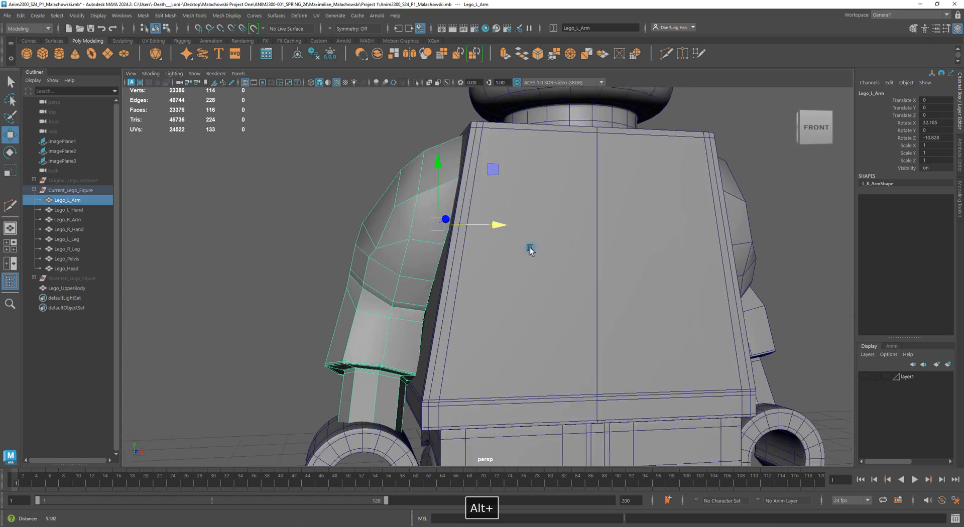